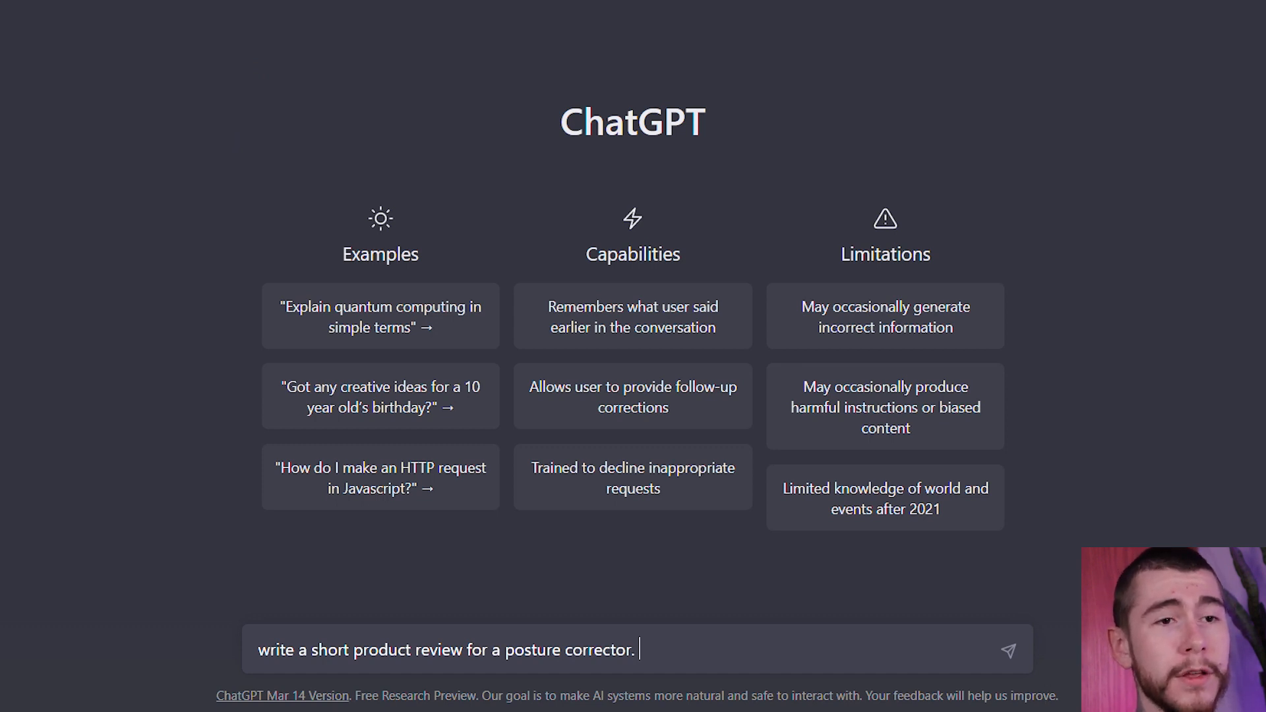
Submit the request for a short posture corrector product review and regenerate the response
click(1009, 652)
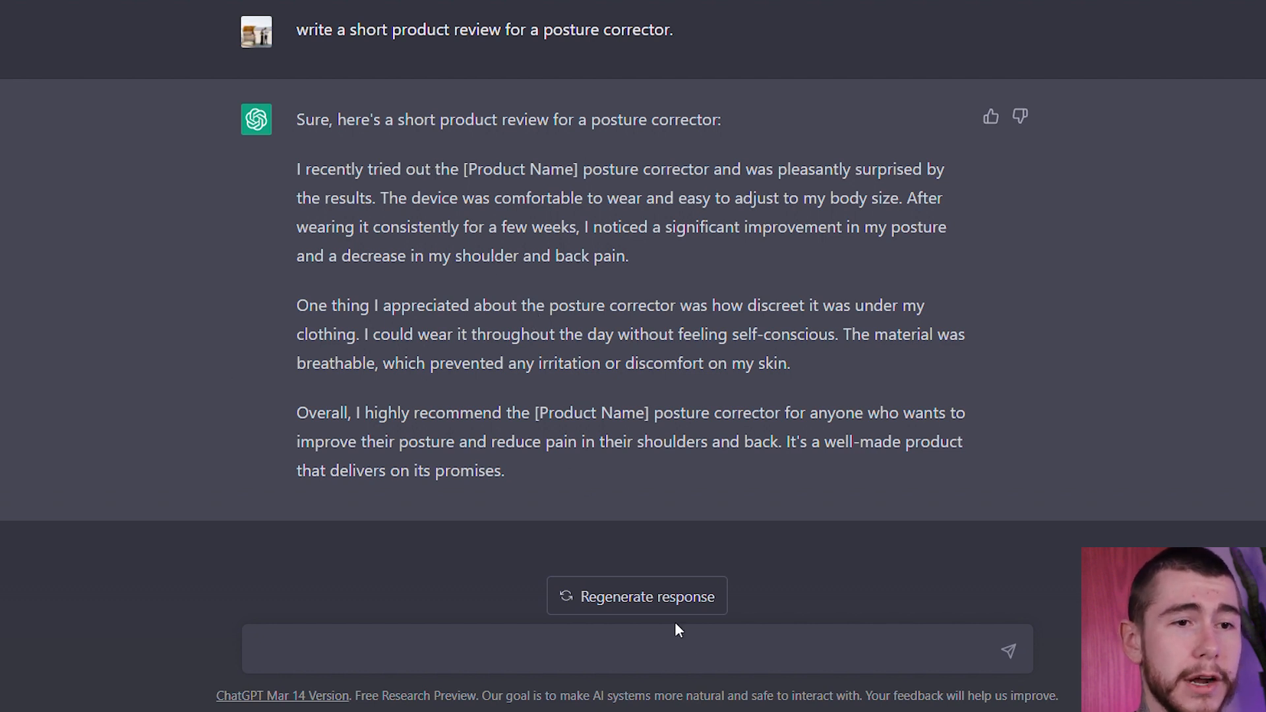
click(667, 598)
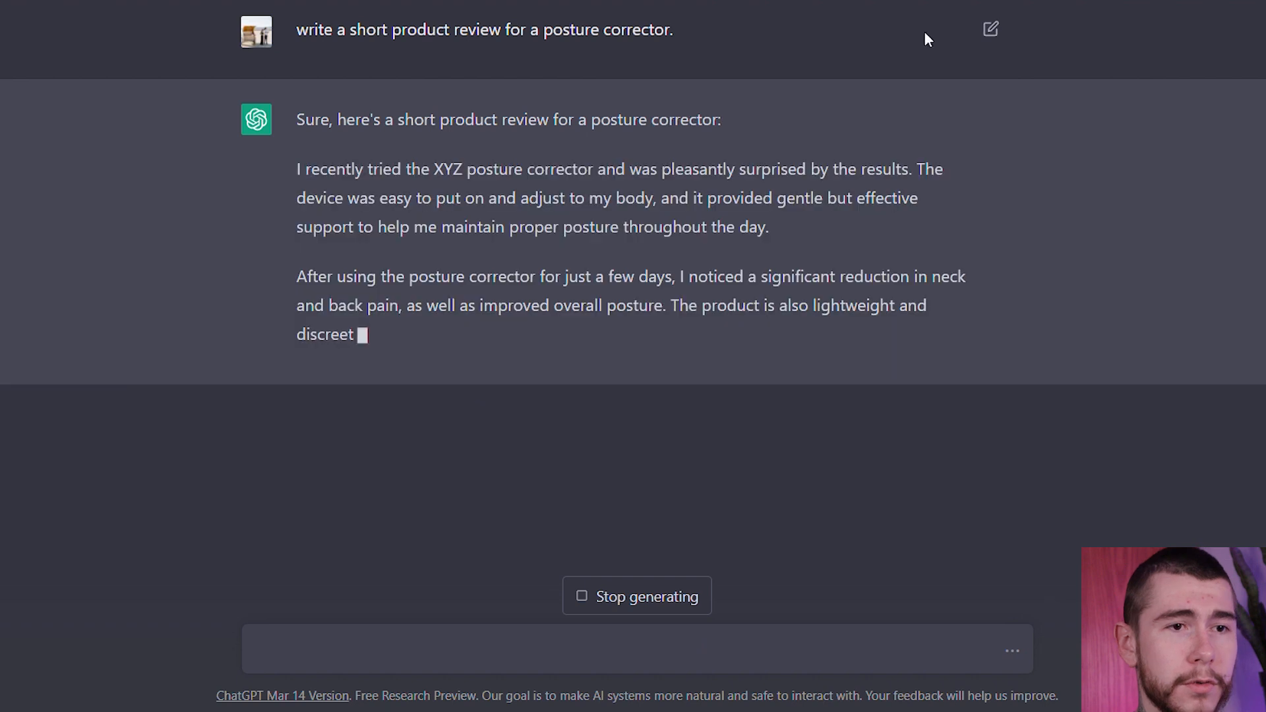
Edit the submitted prompt to ask for a short 1-3 sentence product review for a posture corrector, and resubmit it
click(988, 29)
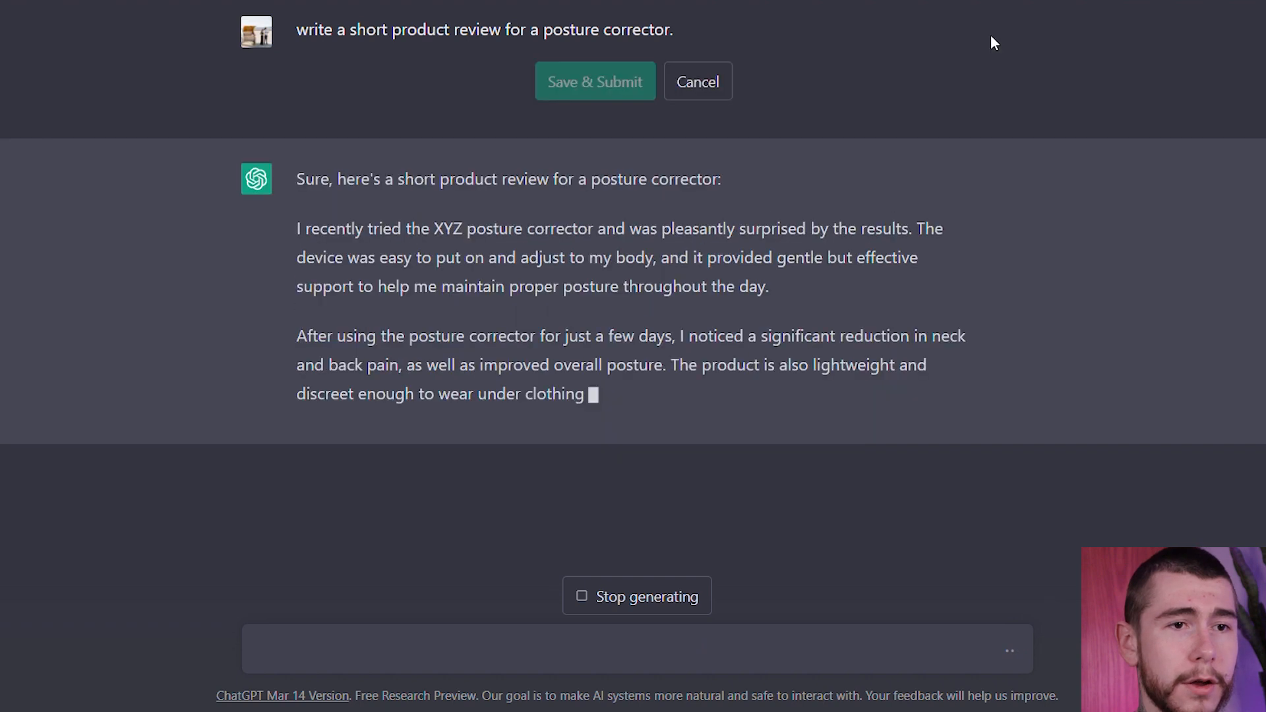
click(389, 33)
text(1)
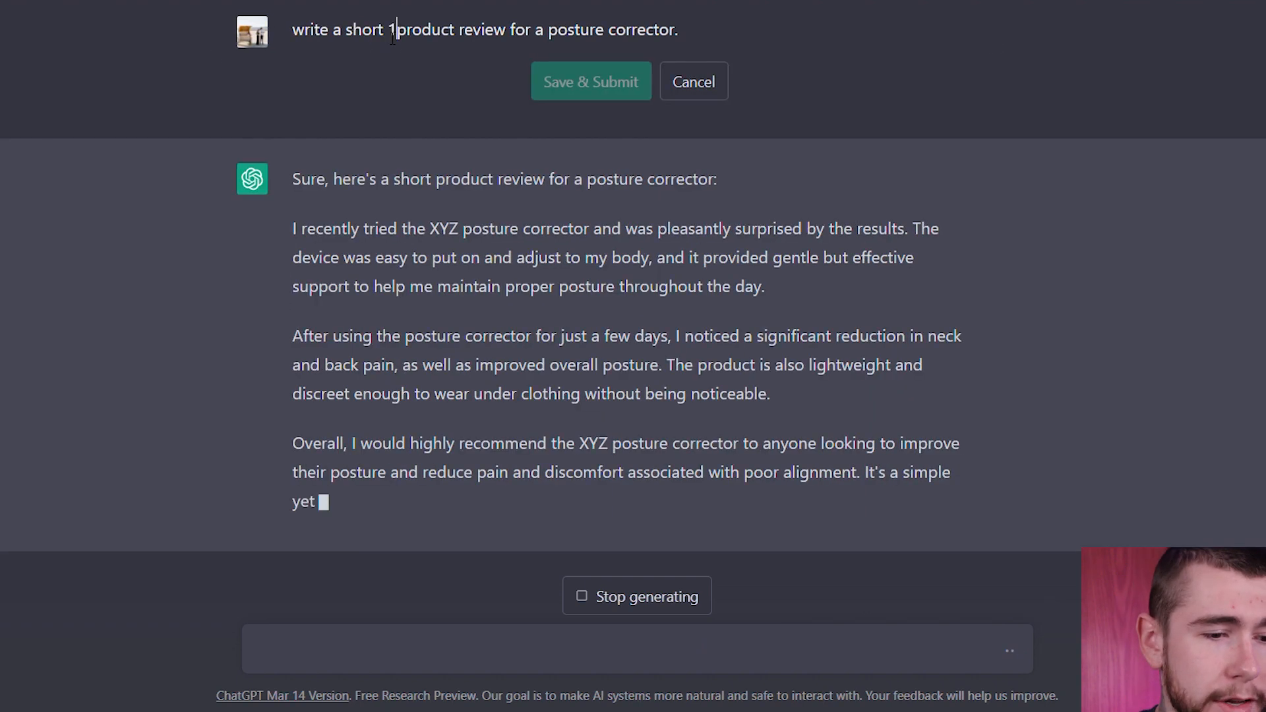
text(-3 sentenc)
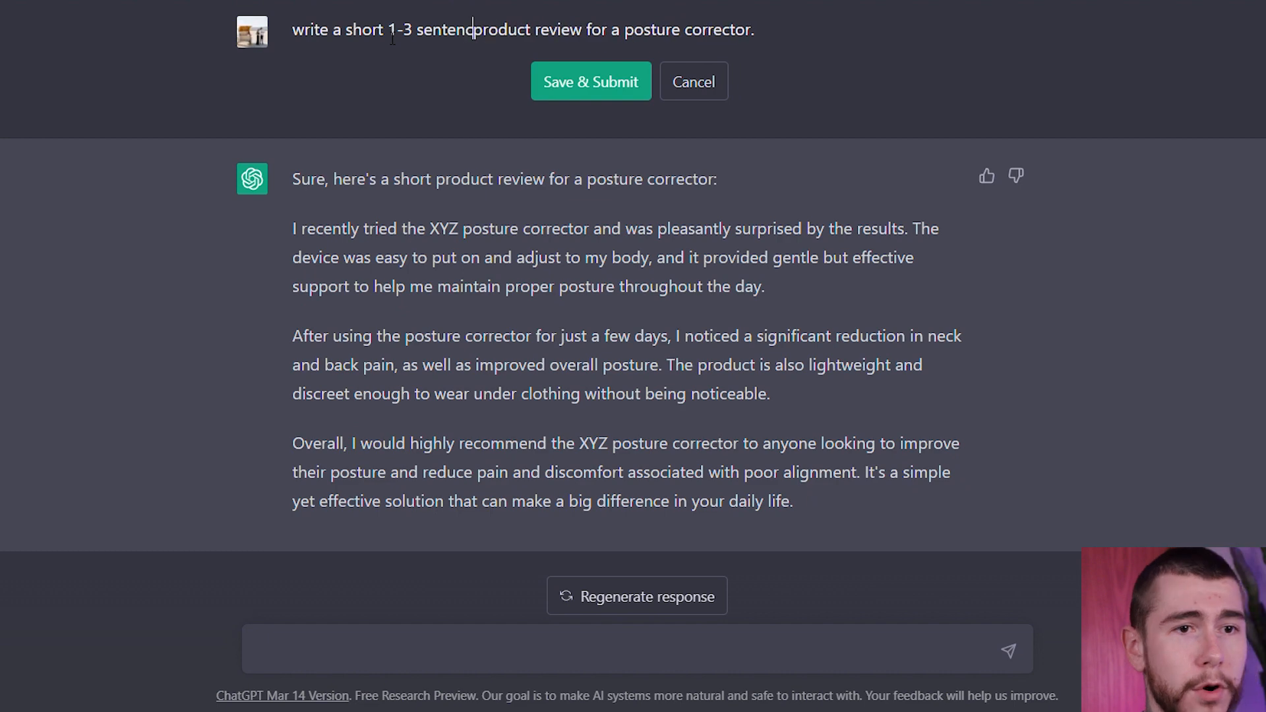
text(e)
click(583, 95)
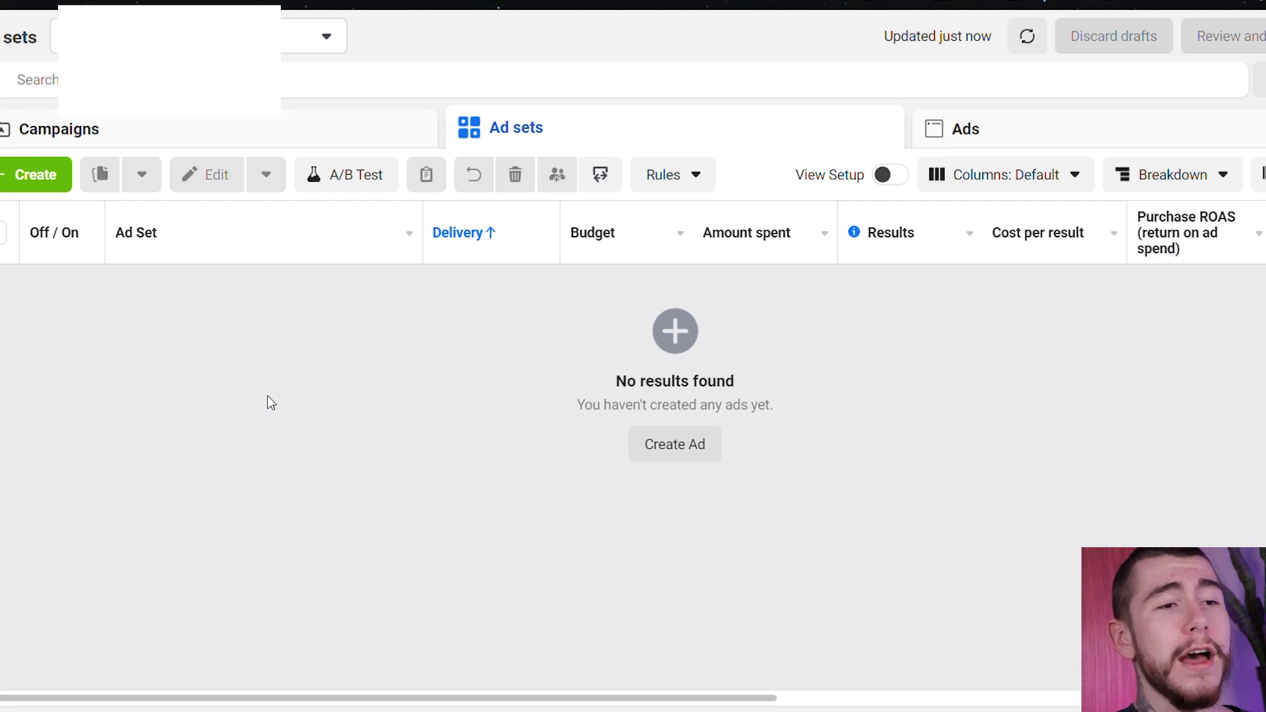
Switch to Meta Ads Manager and start a new campaign with the Sales objective
click(22, 173)
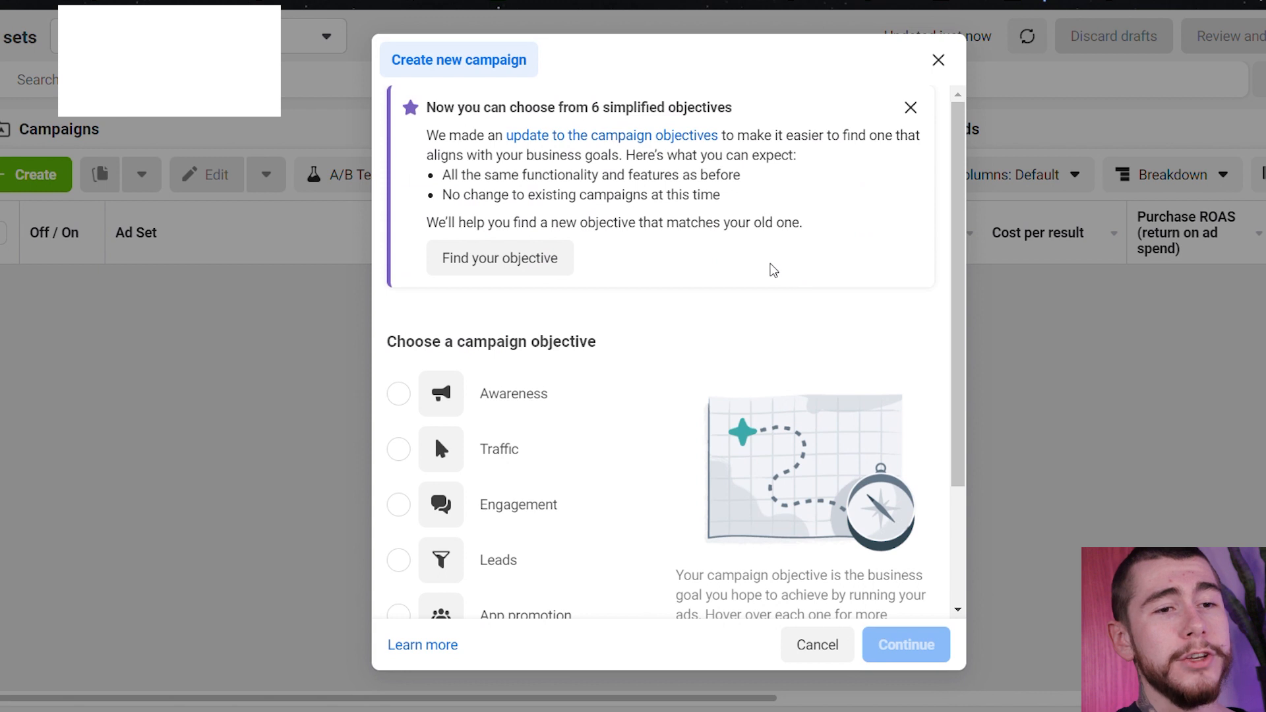
scroll(661, 227, down, 3)
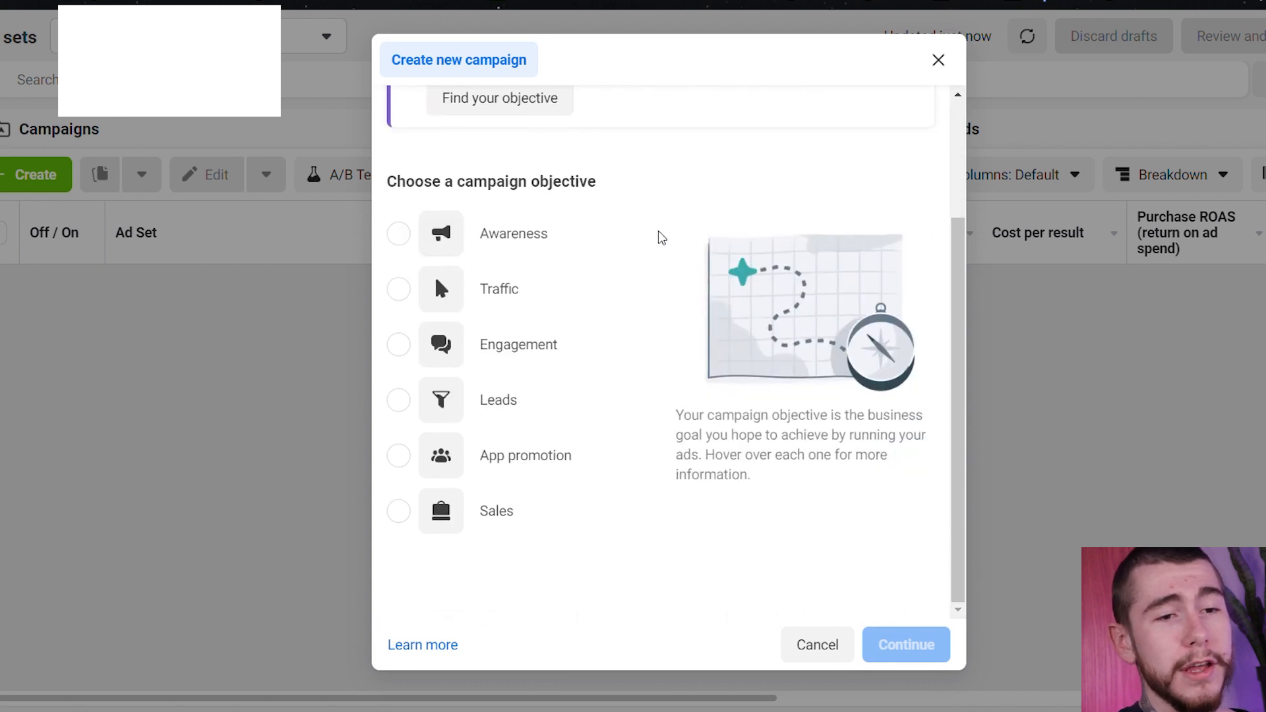
click(518, 515)
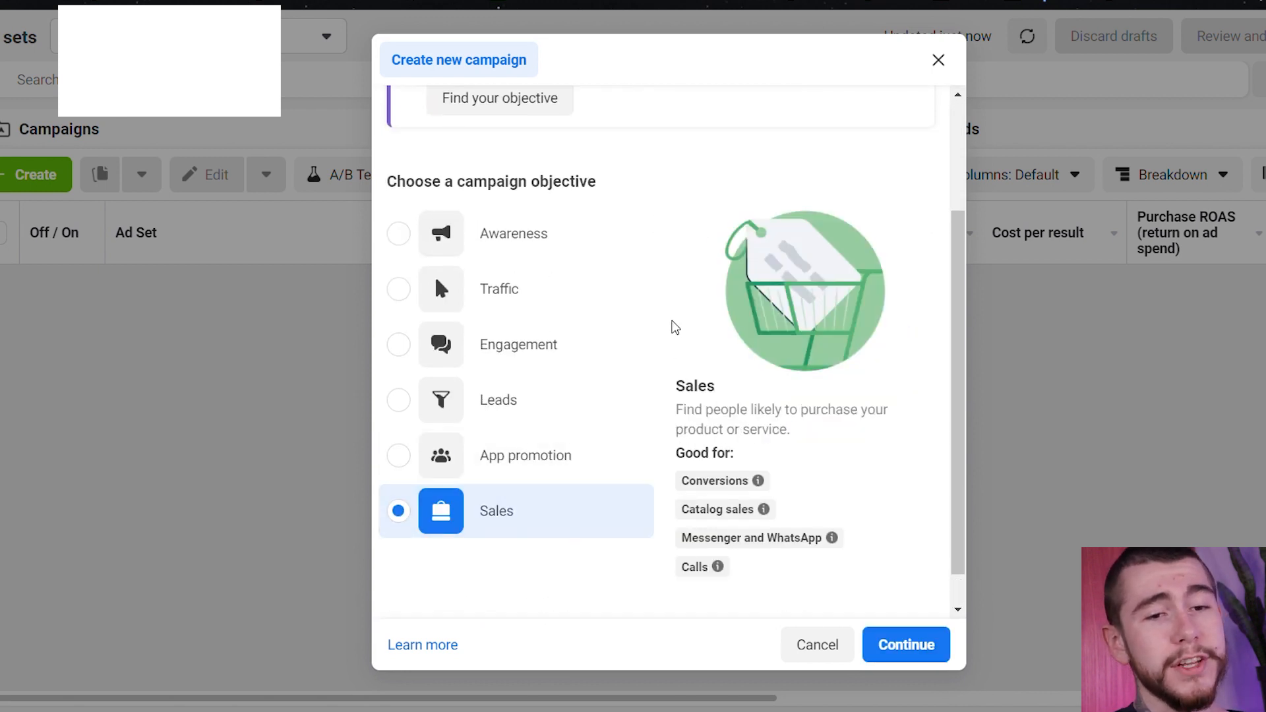
click(690, 597)
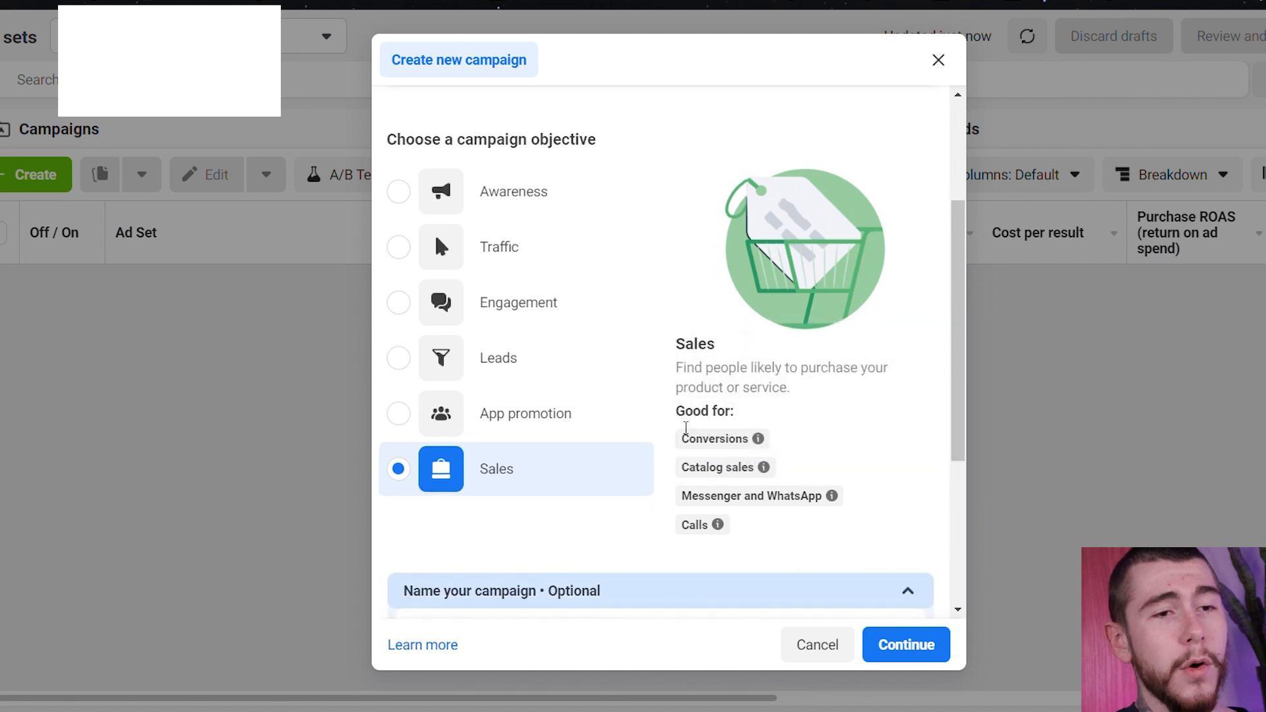
Name the campaign "Product Test 1", the ad set "Adset 1" and the ad "Ad 1", and create them
click(645, 394)
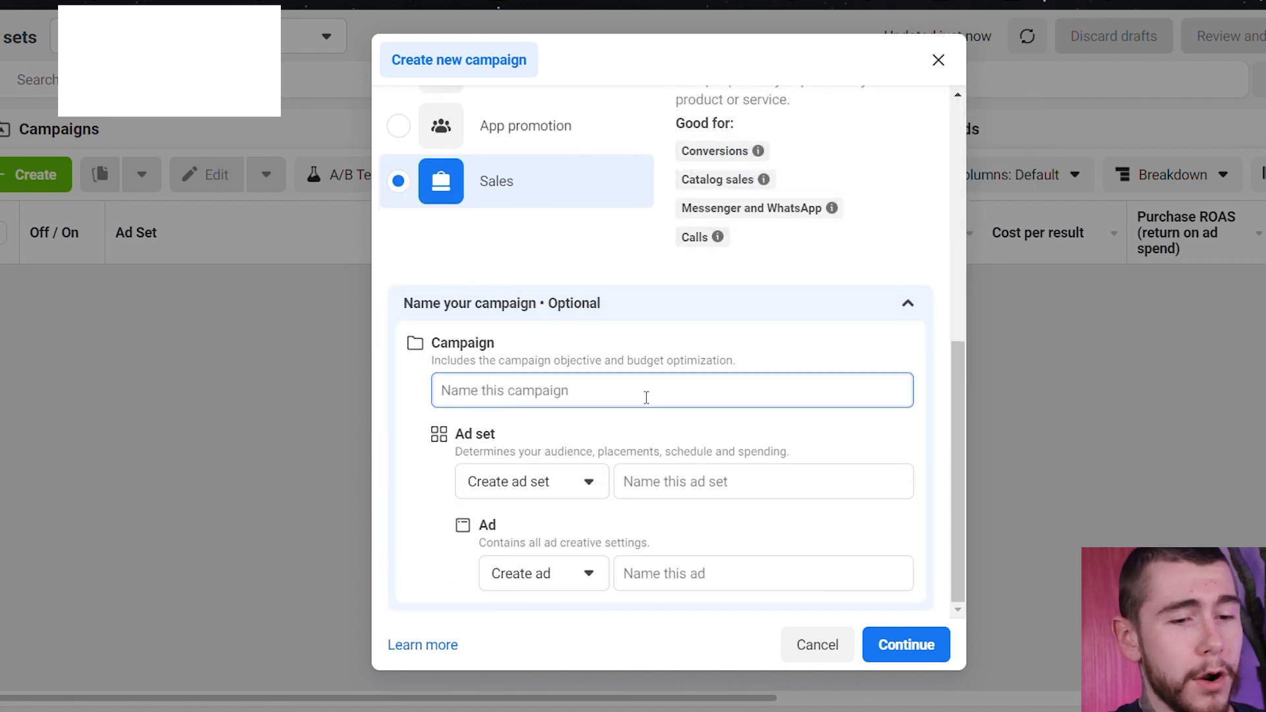
text(Product )
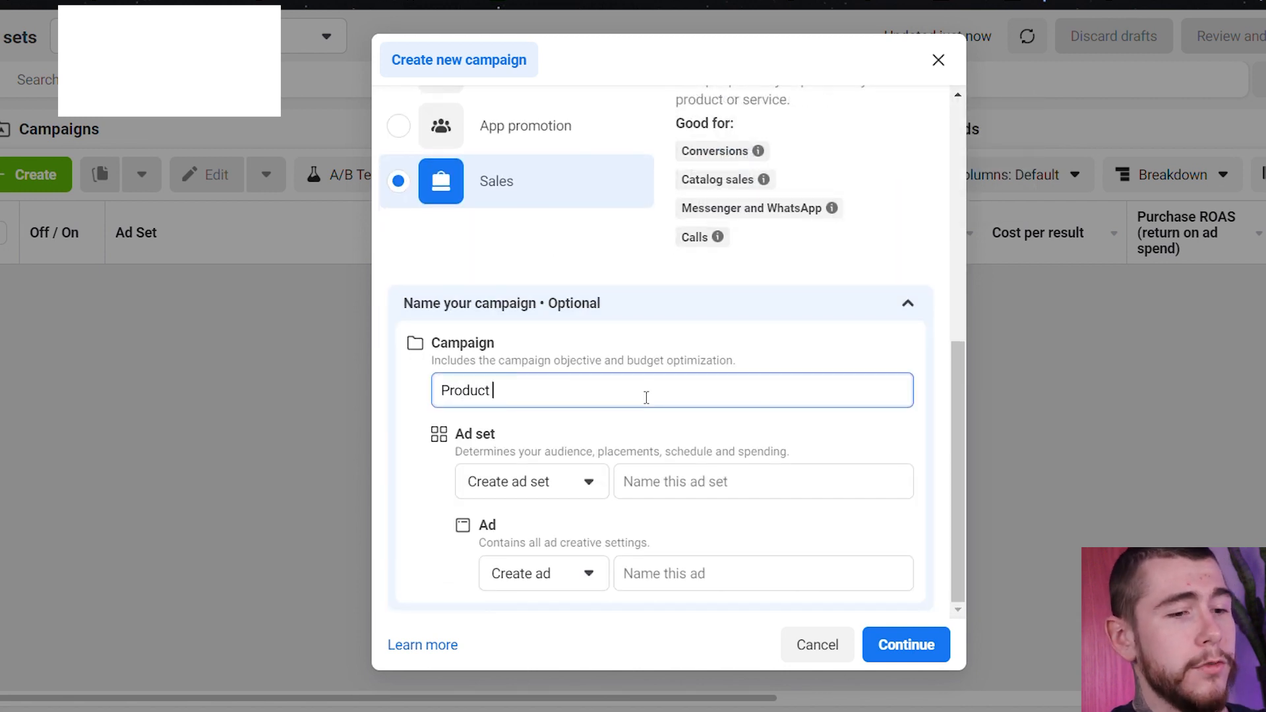
text(Test 1)
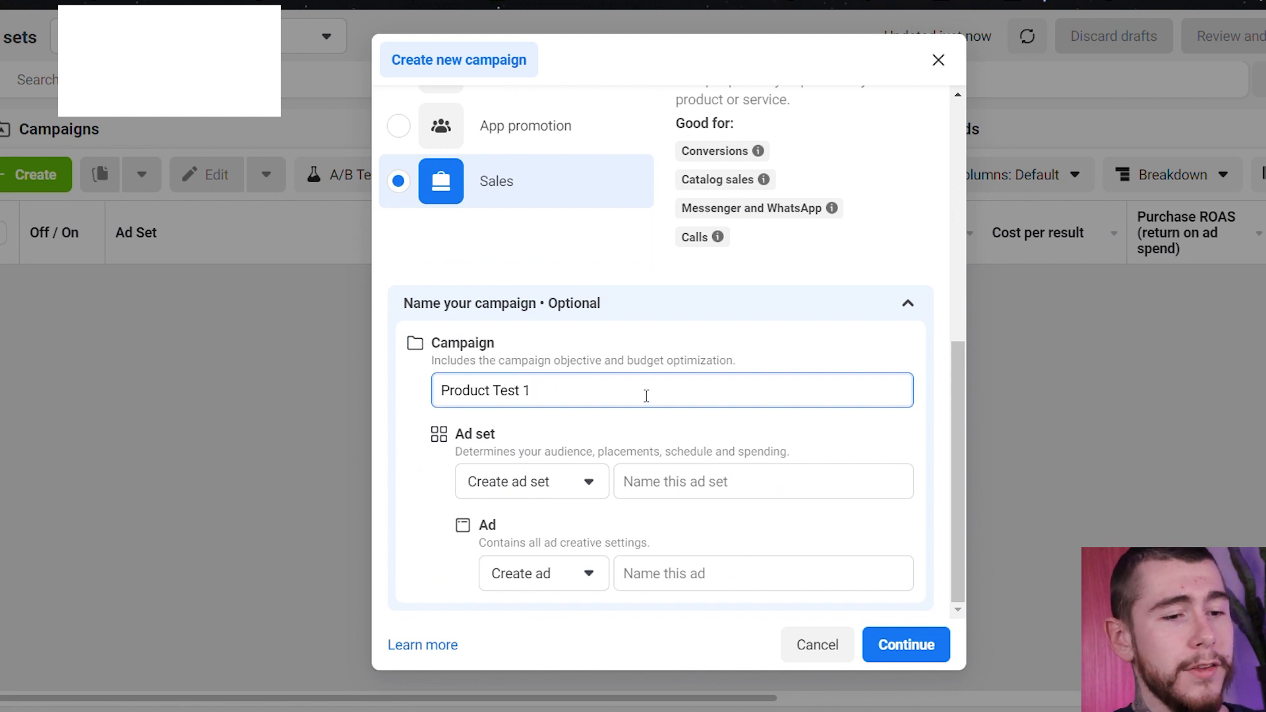
click(683, 491)
text(Adset )
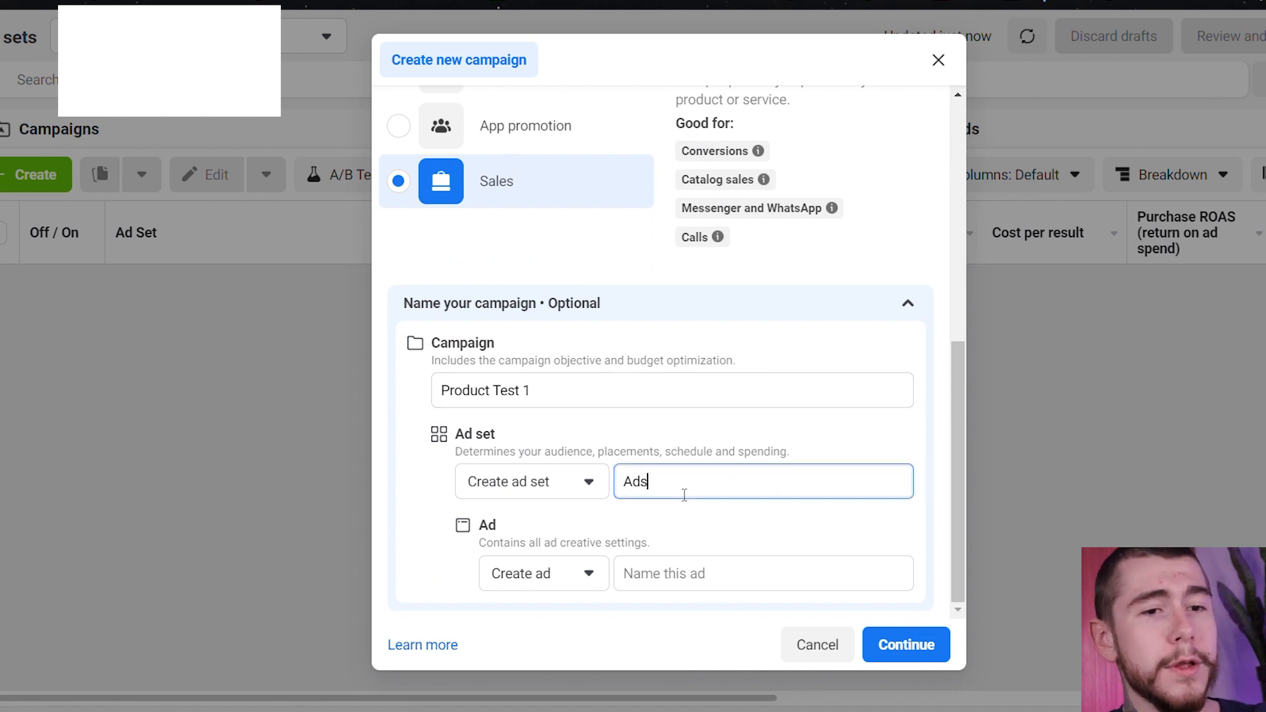
text(1)
click(755, 578)
text(Ad 1)
click(907, 645)
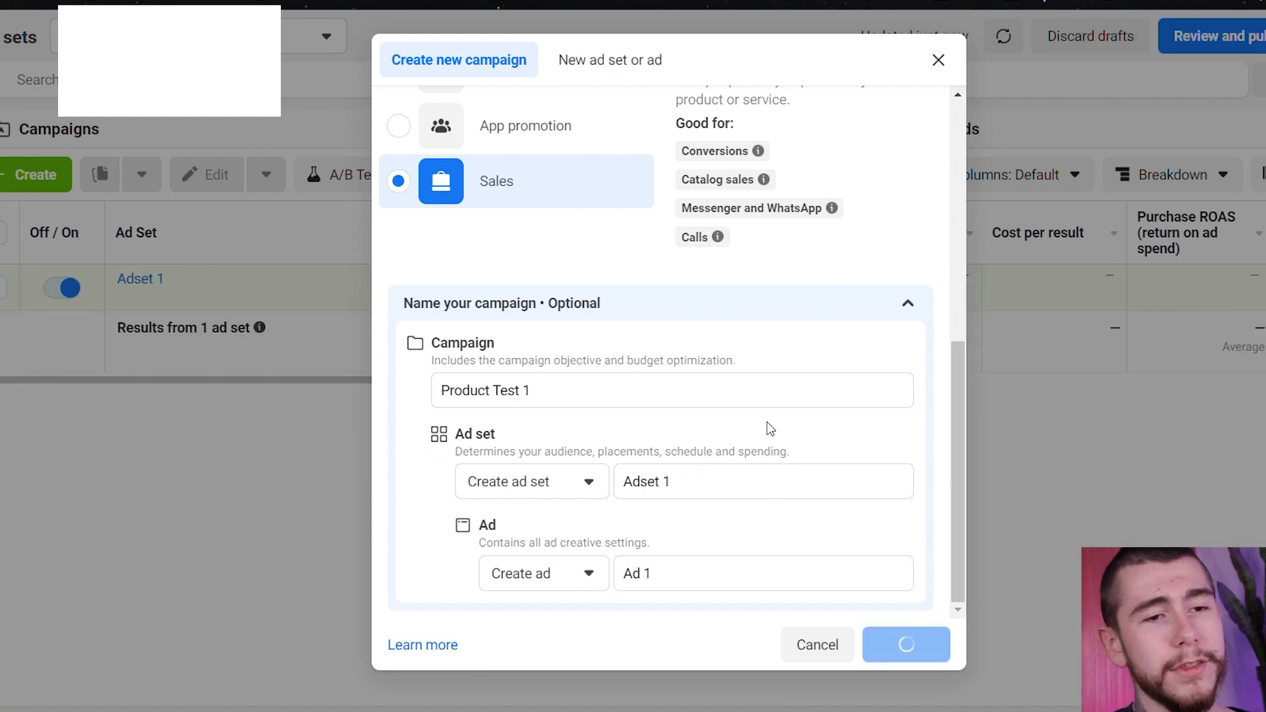
Turn on Advantage campaign budget for the campaign and set its daily budget to $50
scroll(1240, 295, down, 2)
scroll(1239, 297, down, 5)
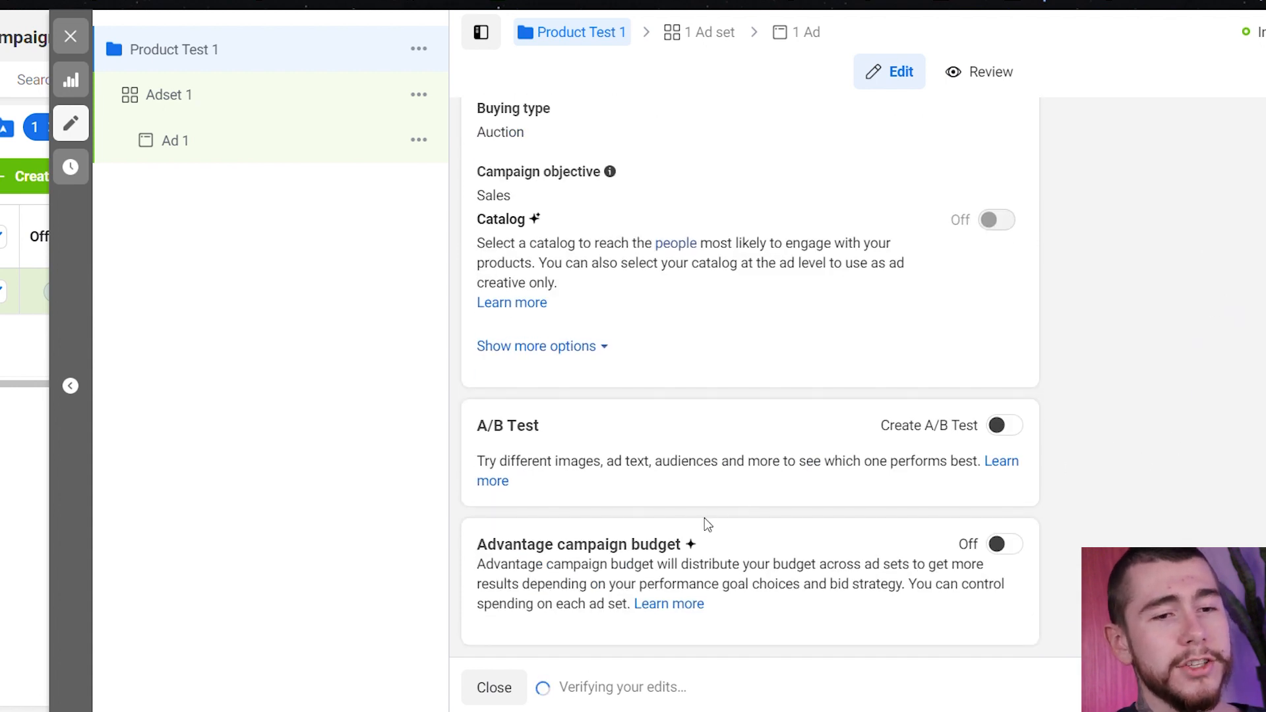
click(996, 544)
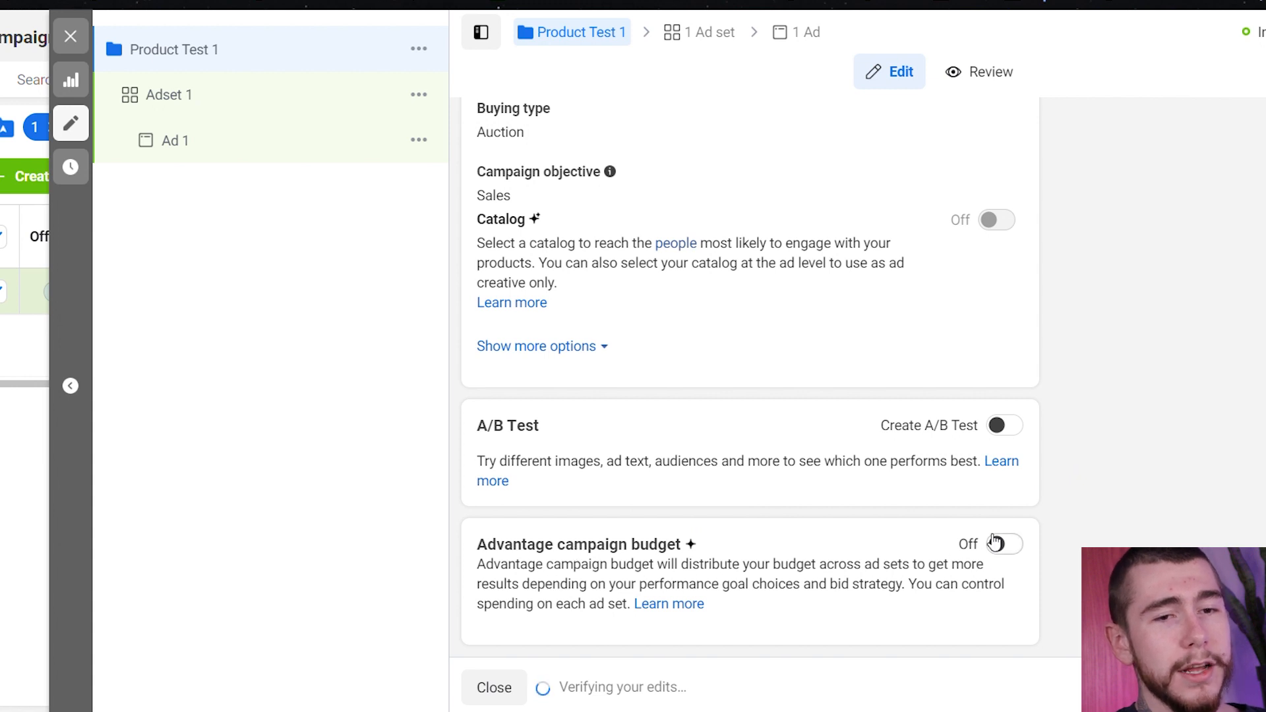
scroll(975, 501, down, 5)
click(763, 326)
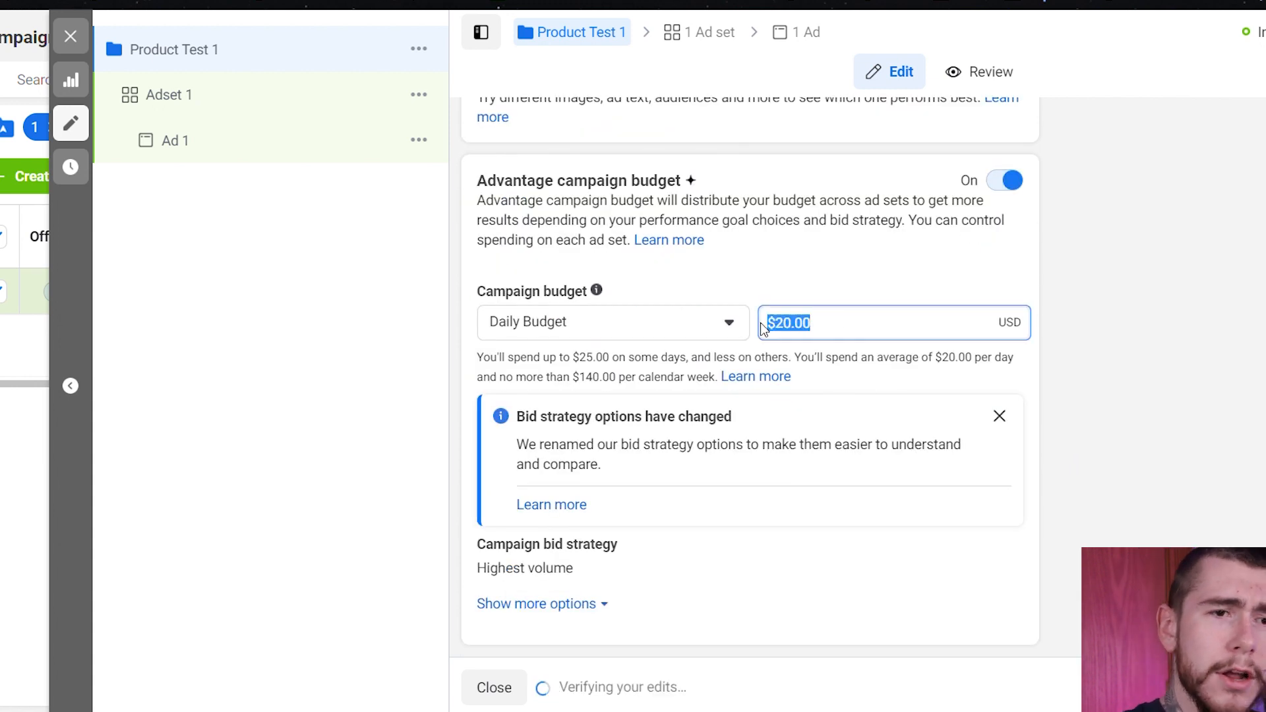
text(50)
click(1204, 283)
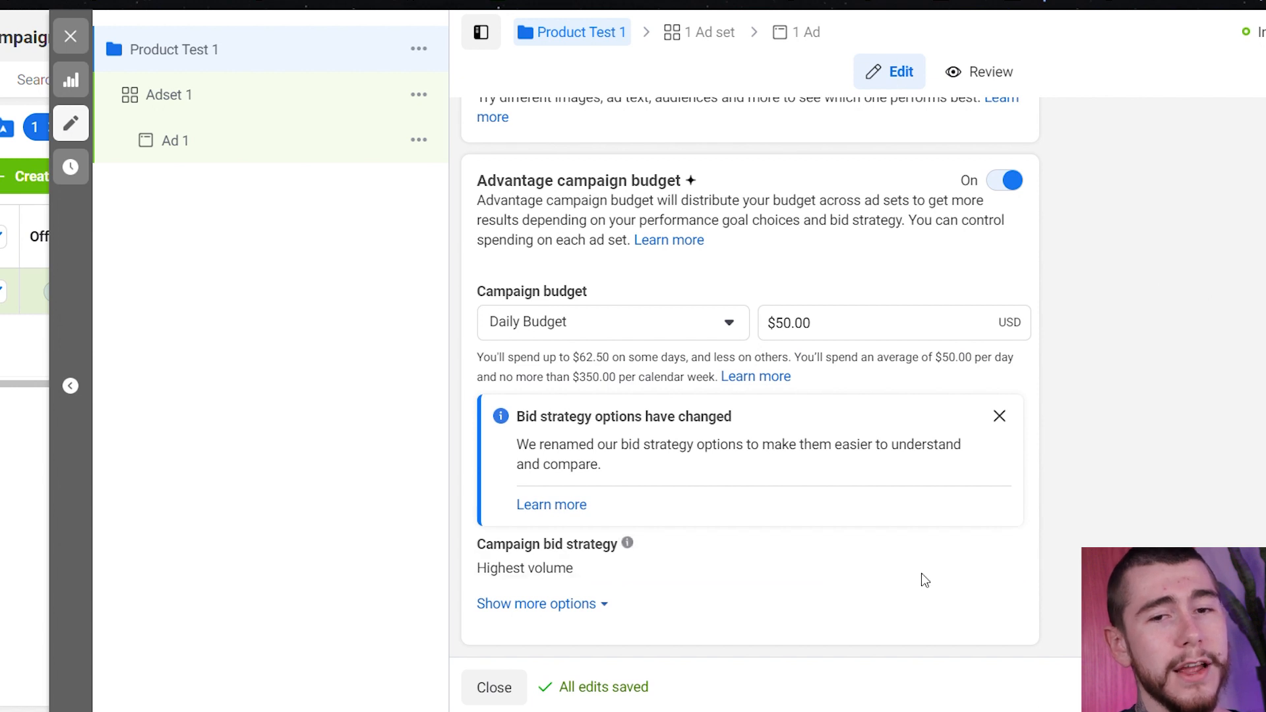
scroll(1144, 362, up, 10)
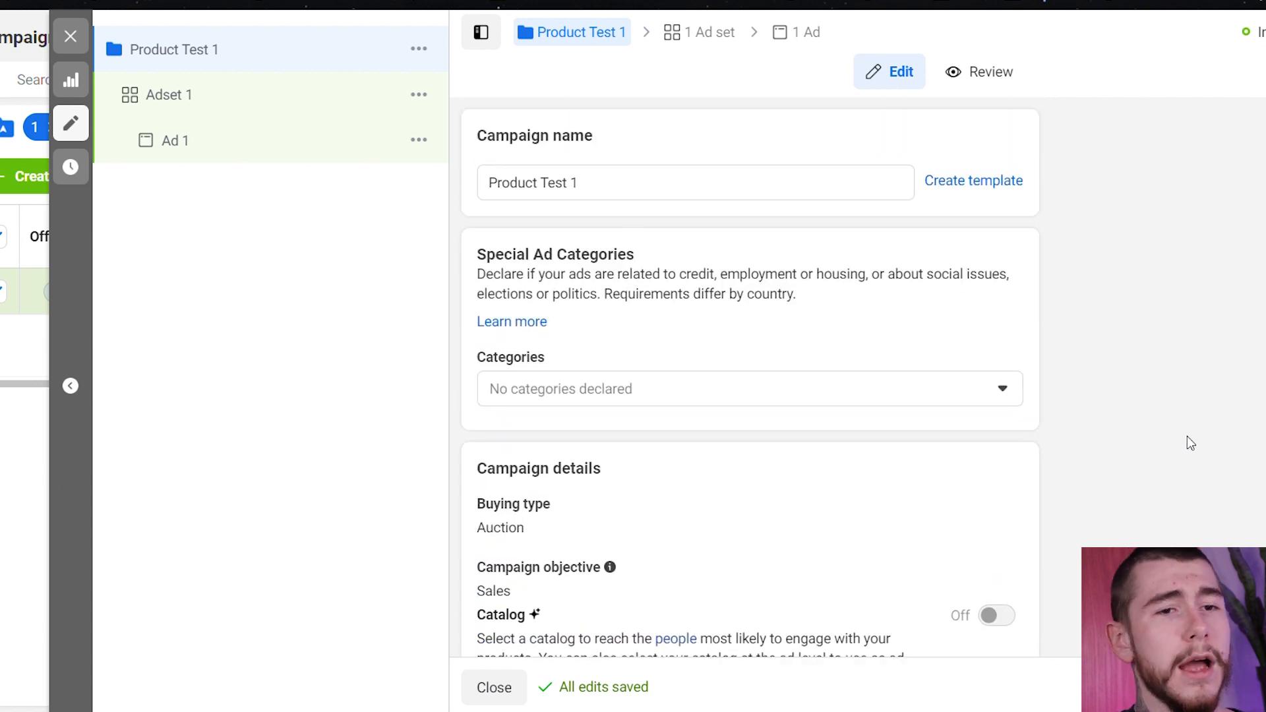
scroll(1185, 389, down, 10)
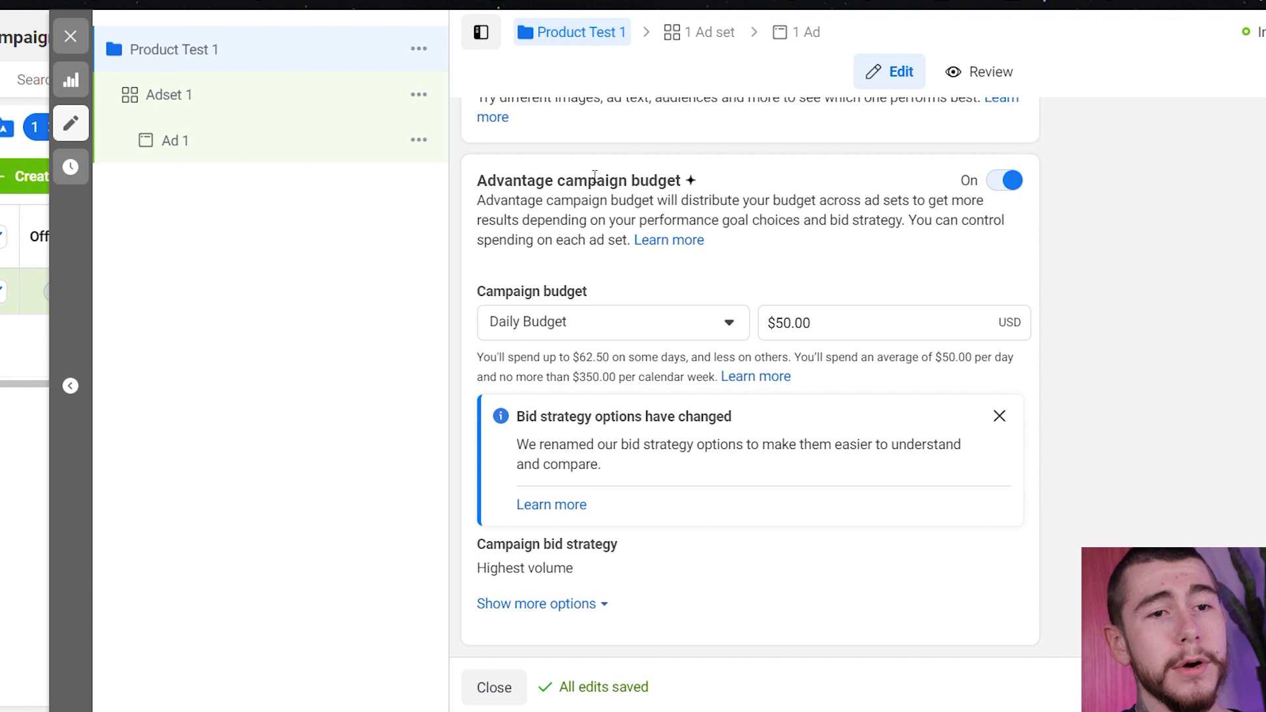
mouse_move(697, 192)
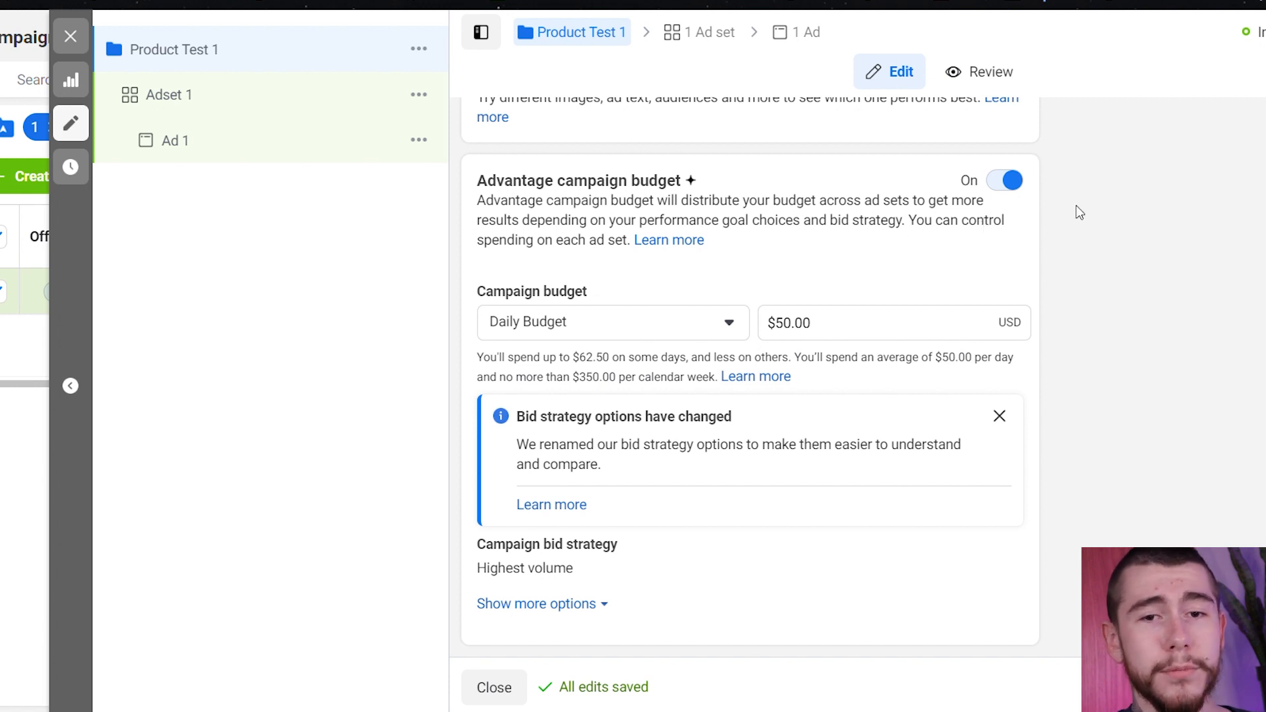
scroll(1193, 277, up, 5)
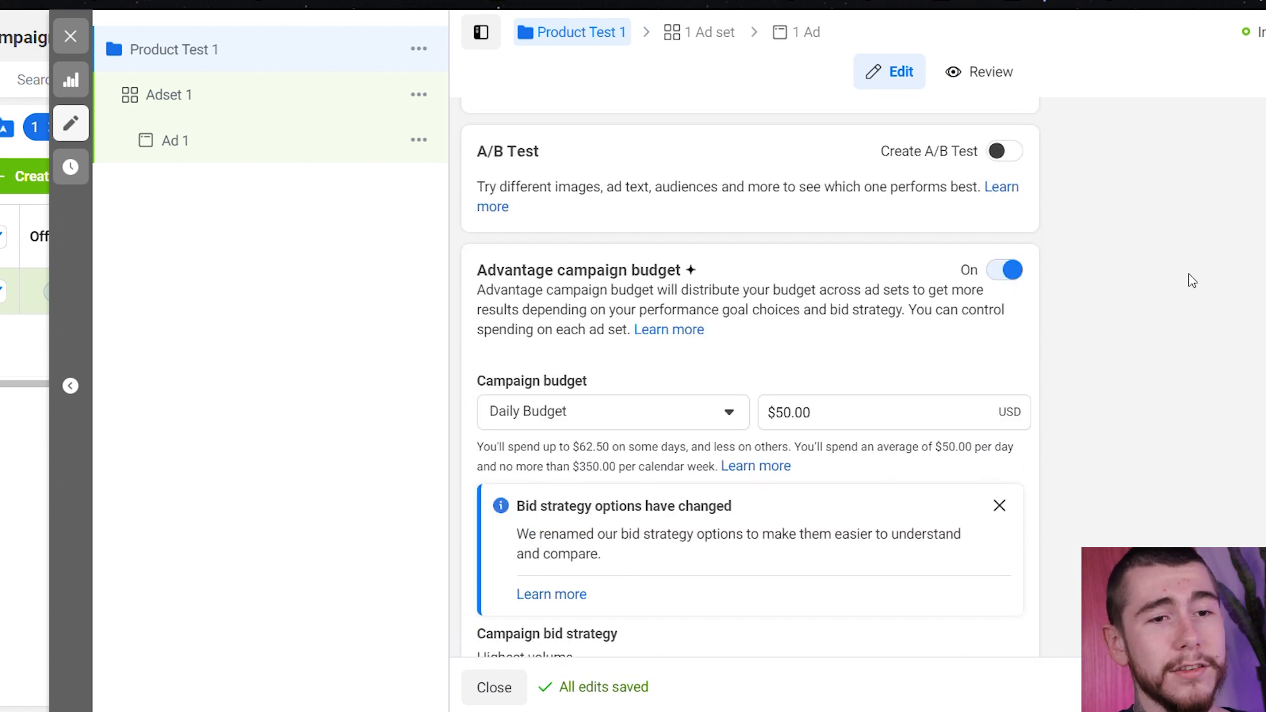
scroll(1192, 281, up, 4)
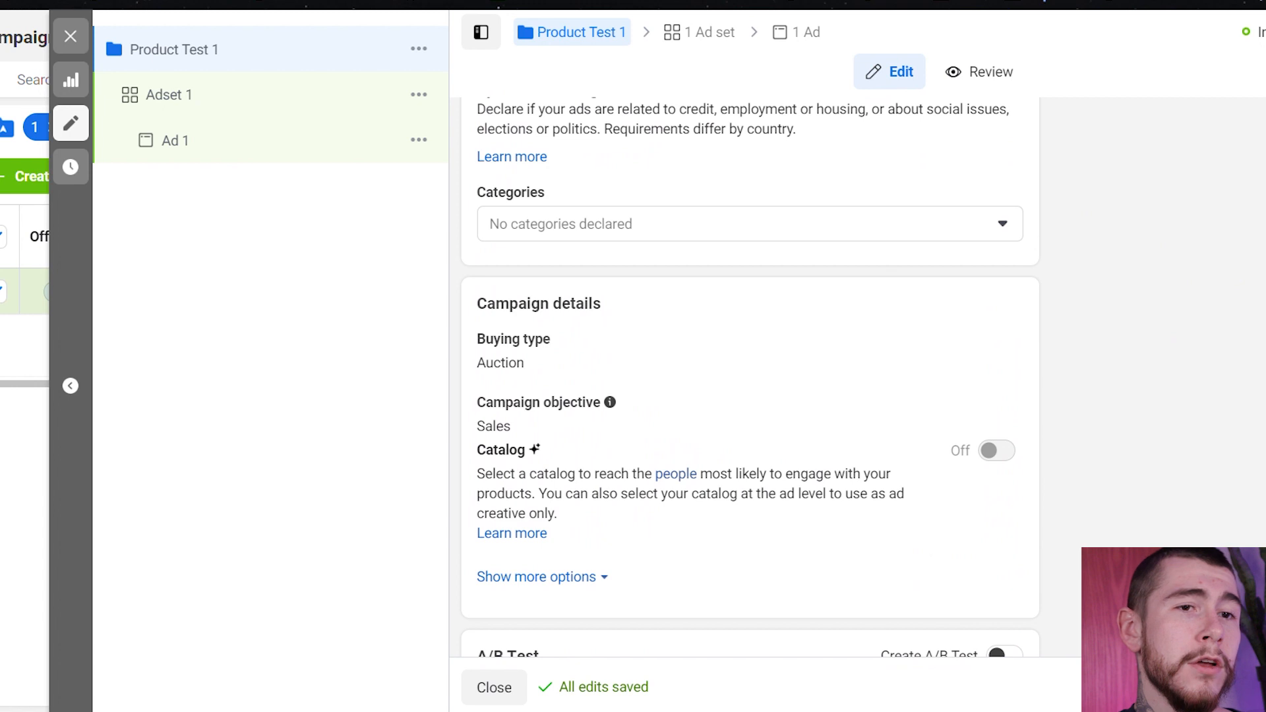
Open the settings of Adset 1 and choose Purchase as its conversion event
click(708, 48)
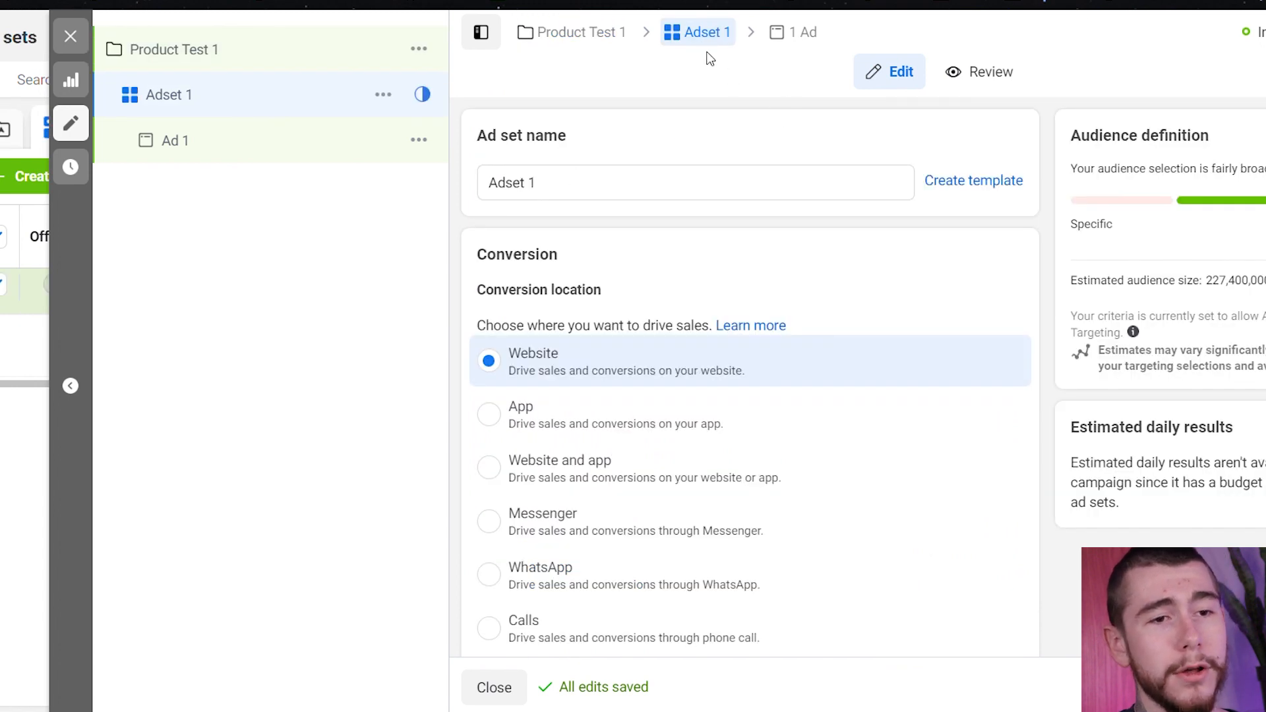
scroll(896, 192, down, 5)
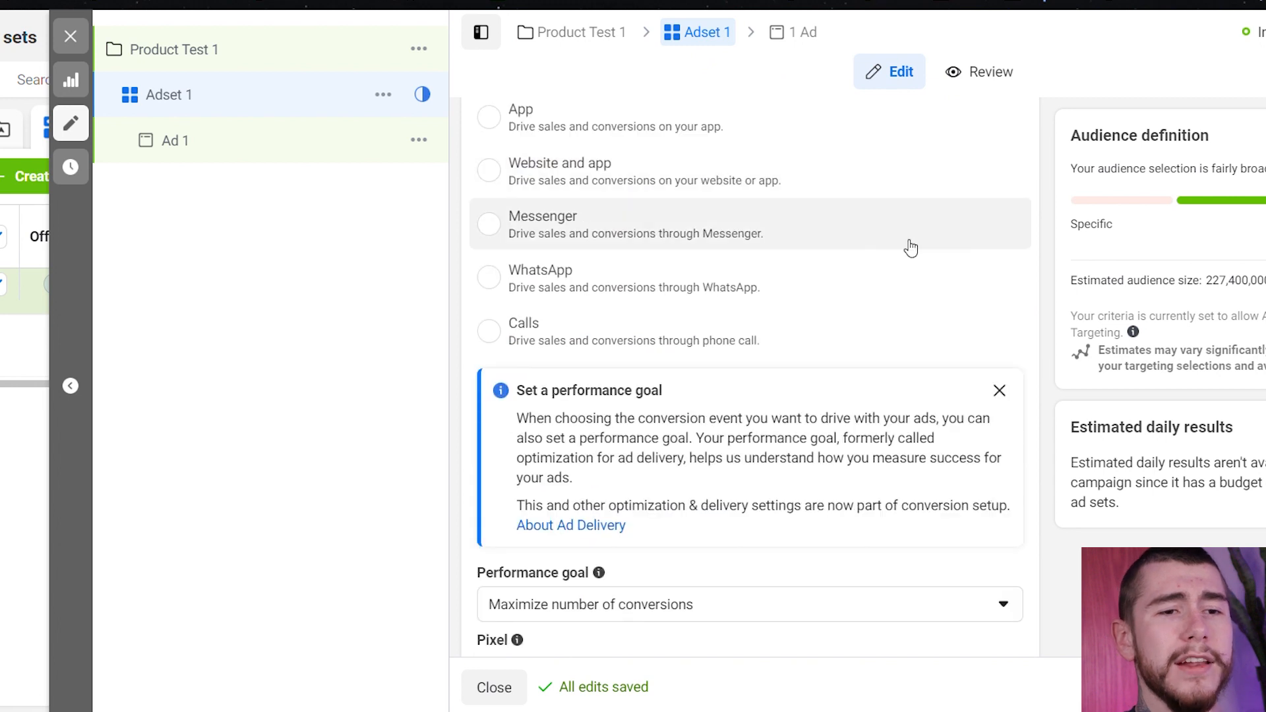
scroll(913, 264, down, 6)
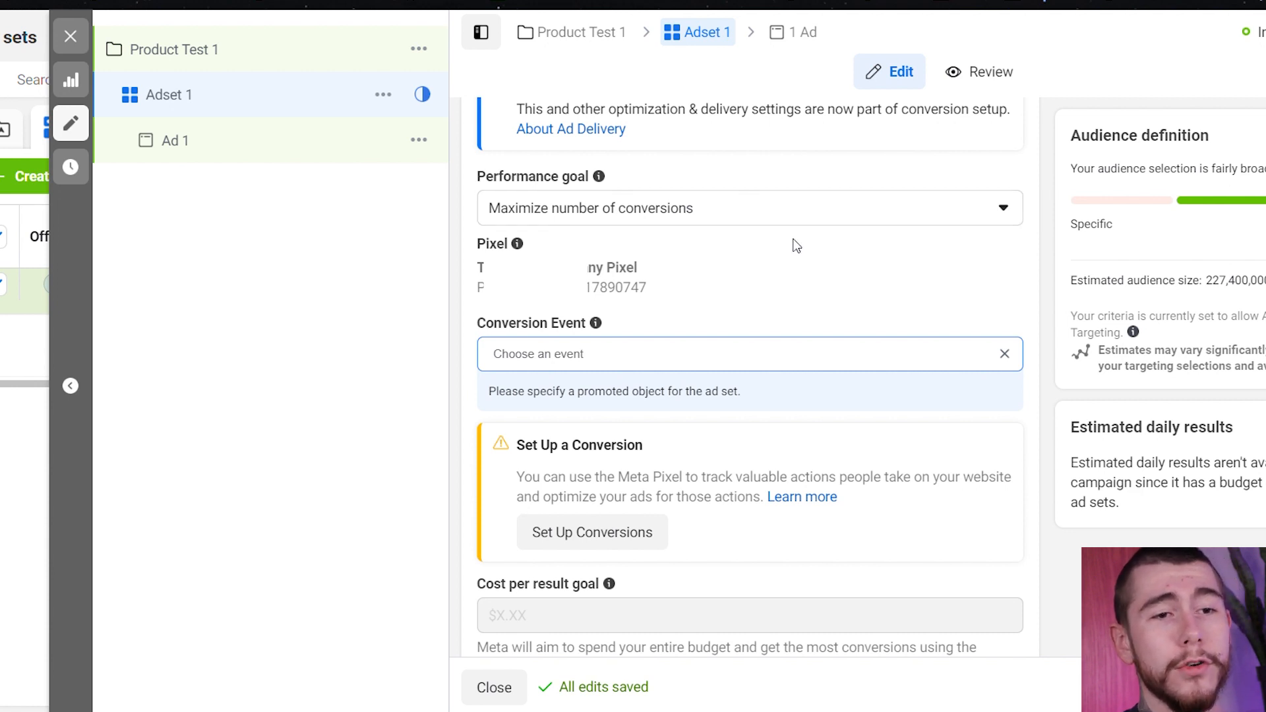
scroll(688, 281, down, 1)
click(689, 271)
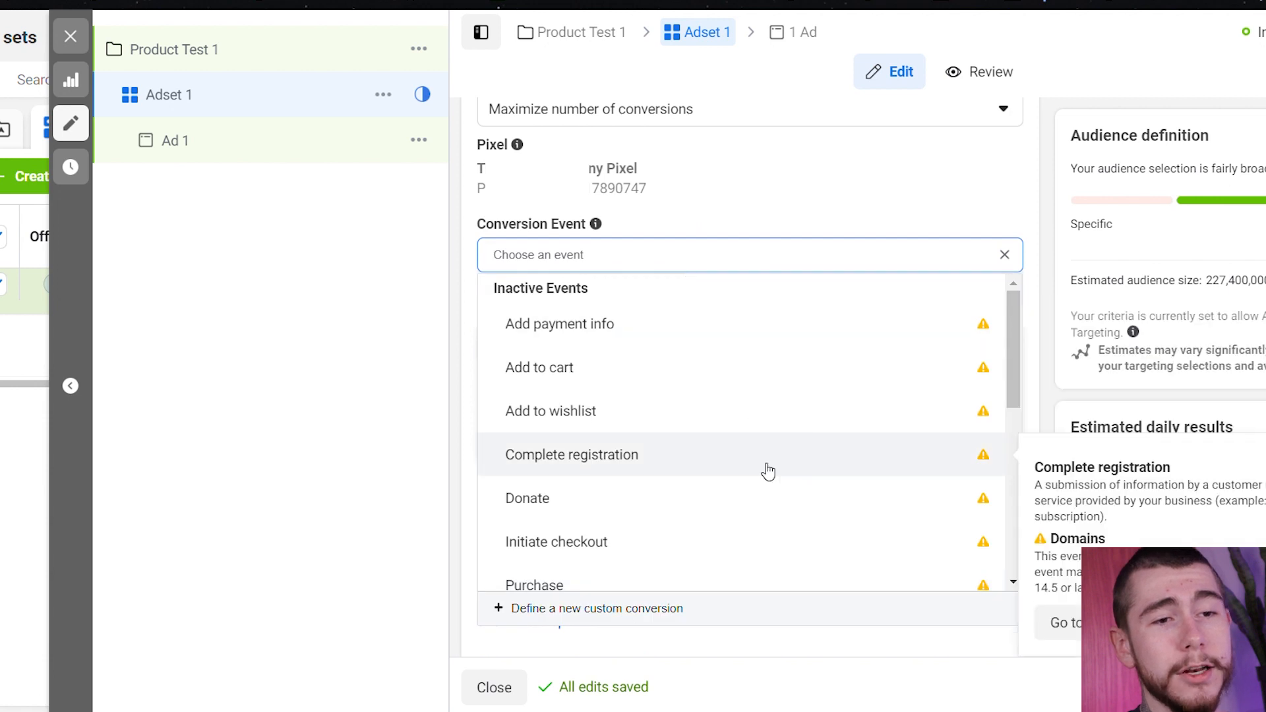
scroll(762, 468, down, 3)
click(558, 389)
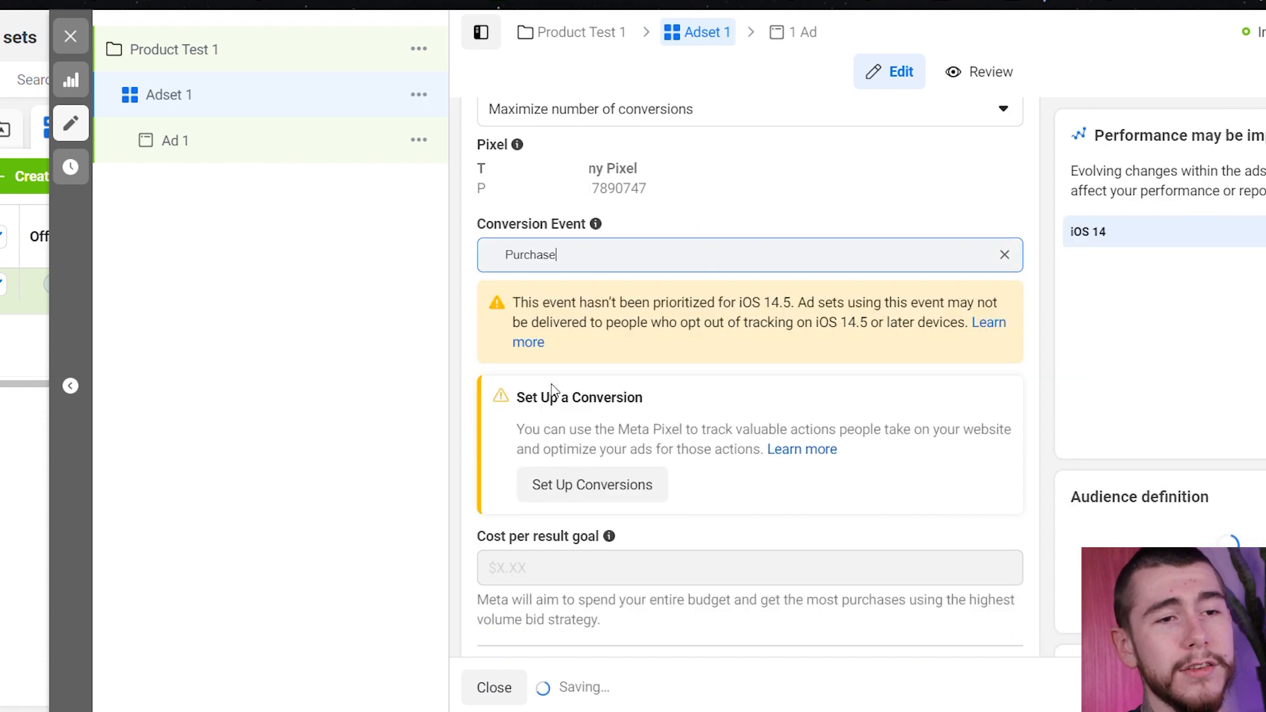
Schedule the ad set to start on Mar 16, 2023 at 12:00 AM
scroll(563, 322, down, 3)
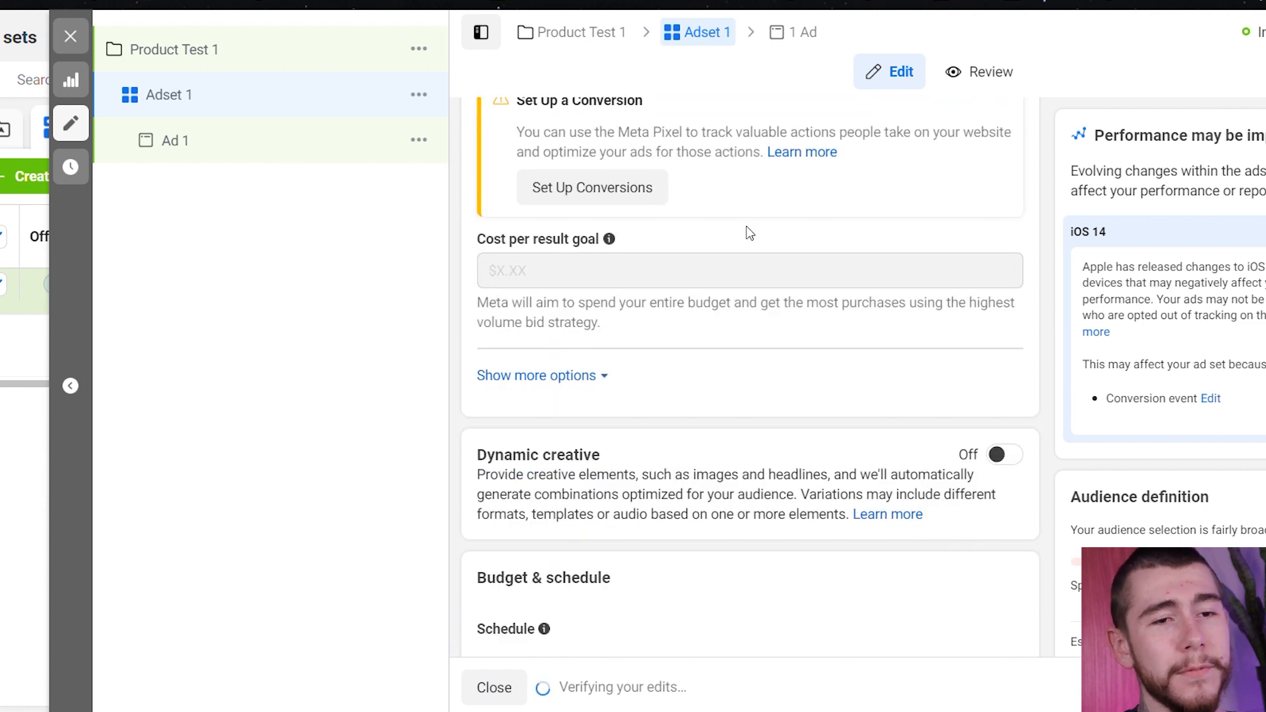
scroll(736, 277, down, 4)
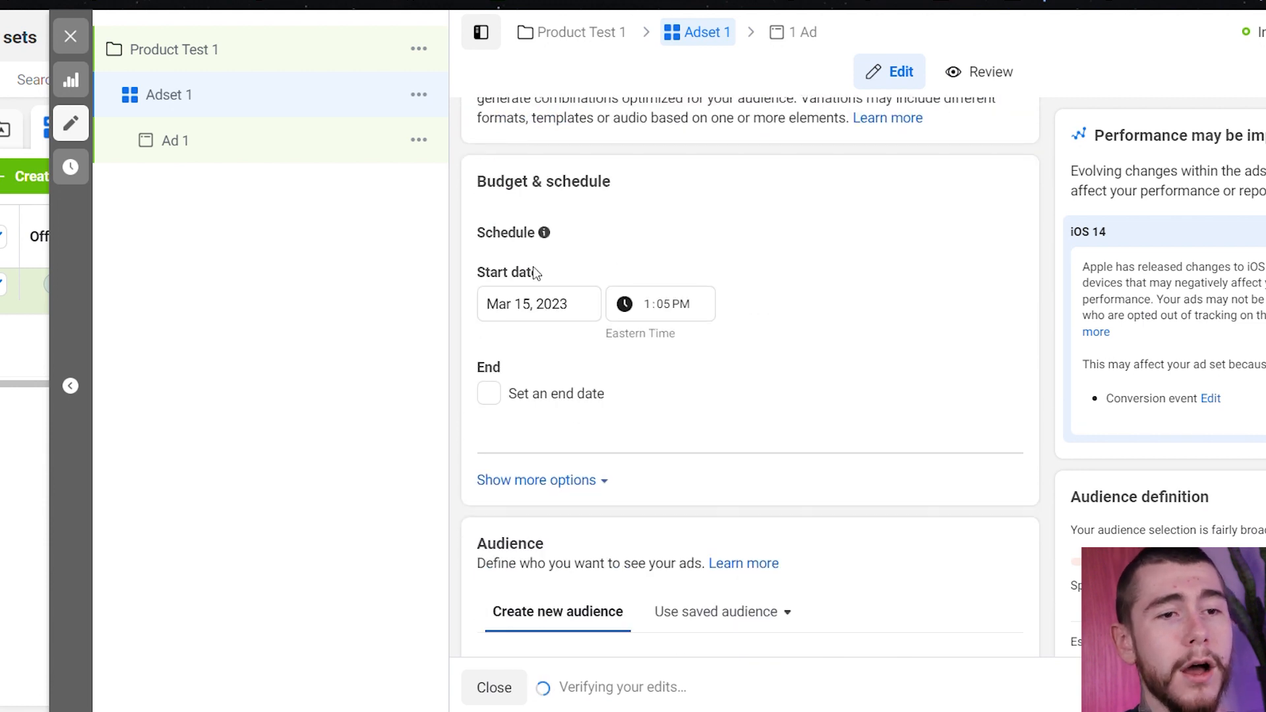
click(525, 303)
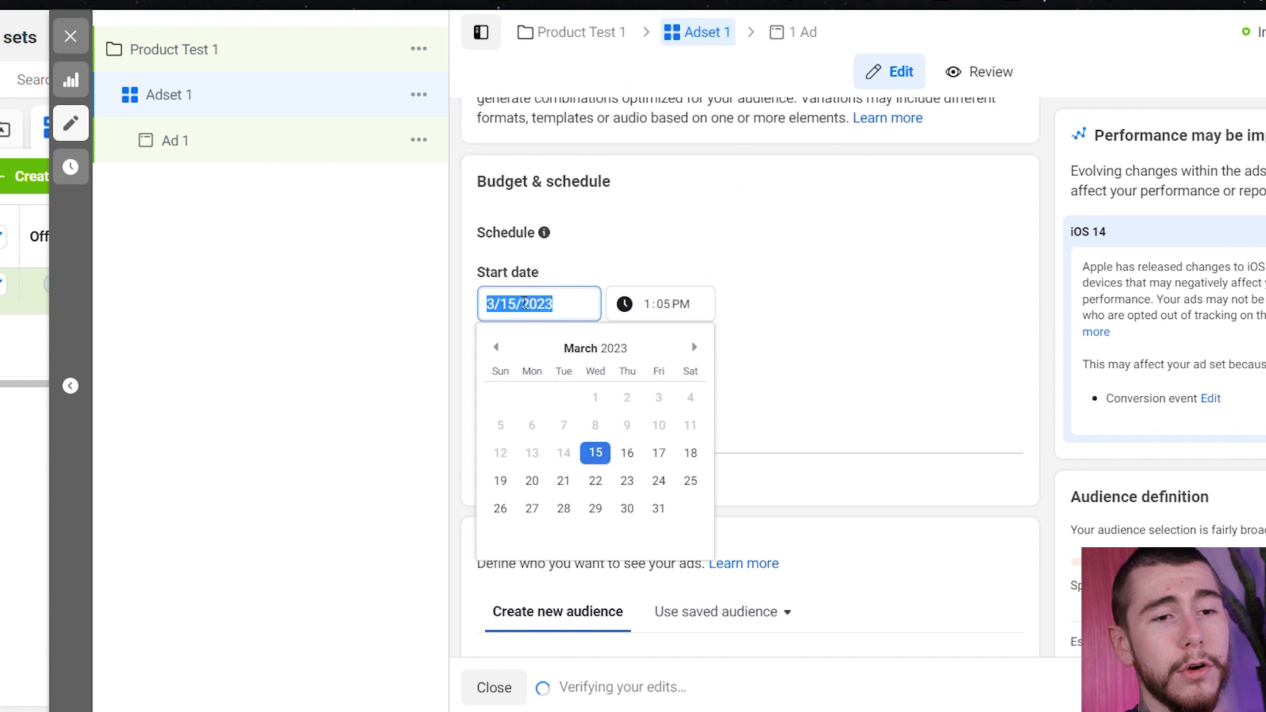
click(628, 453)
click(646, 316)
text(12)
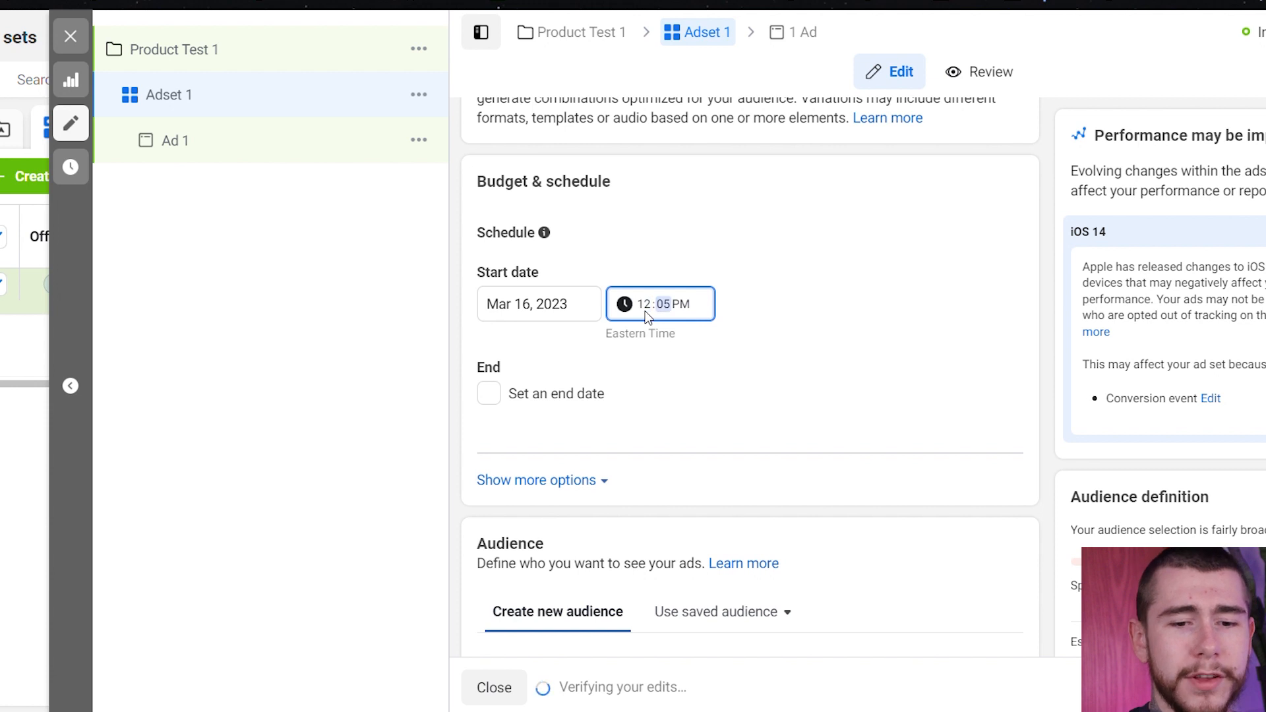
text(50a)
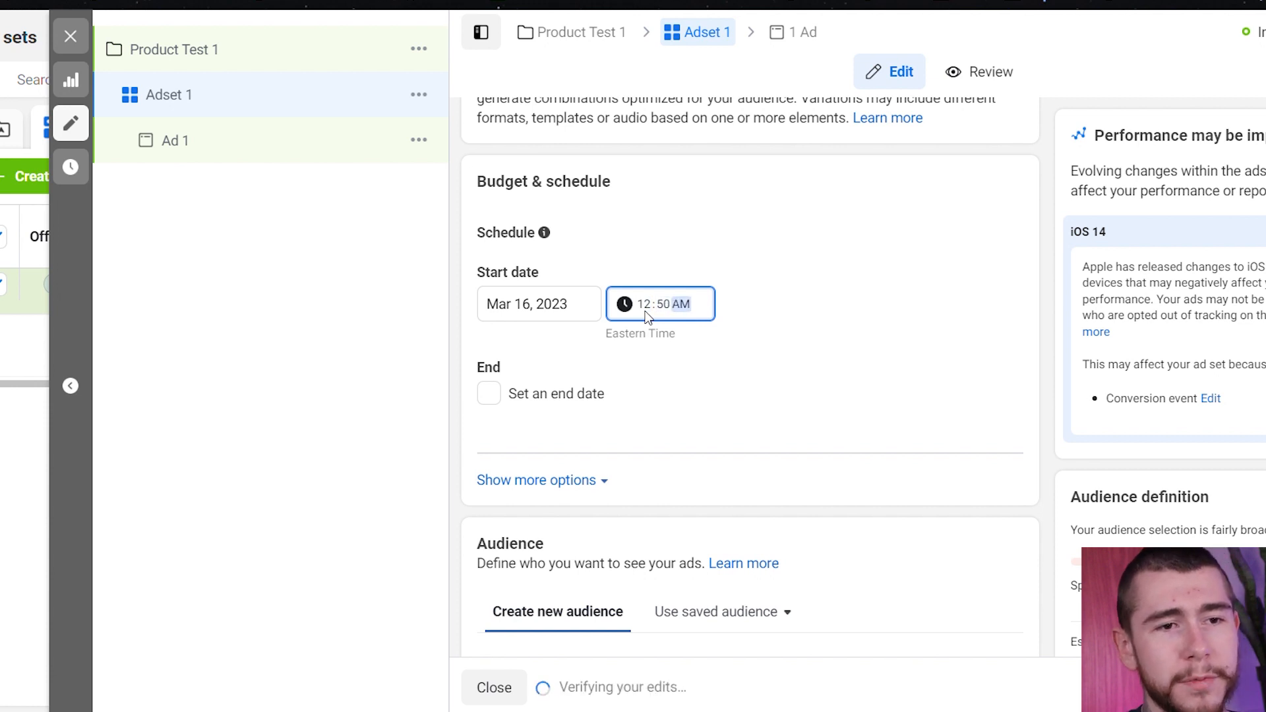
click(664, 305)
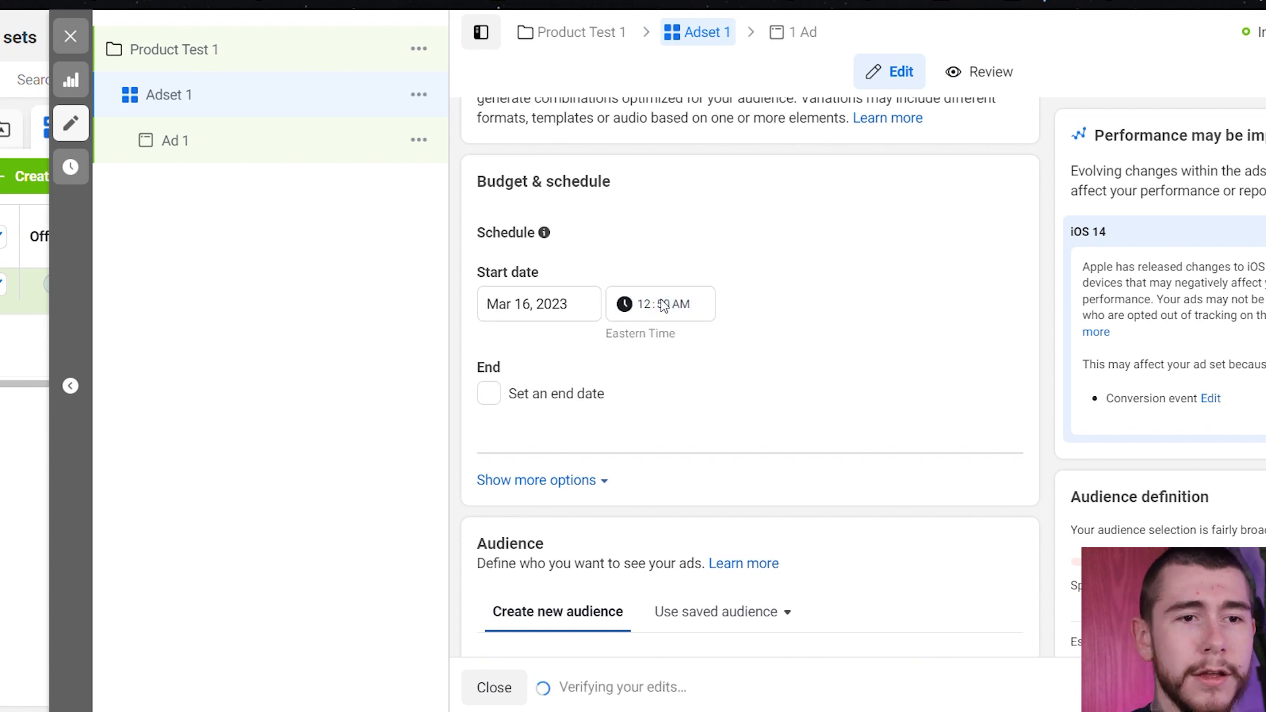
click(821, 212)
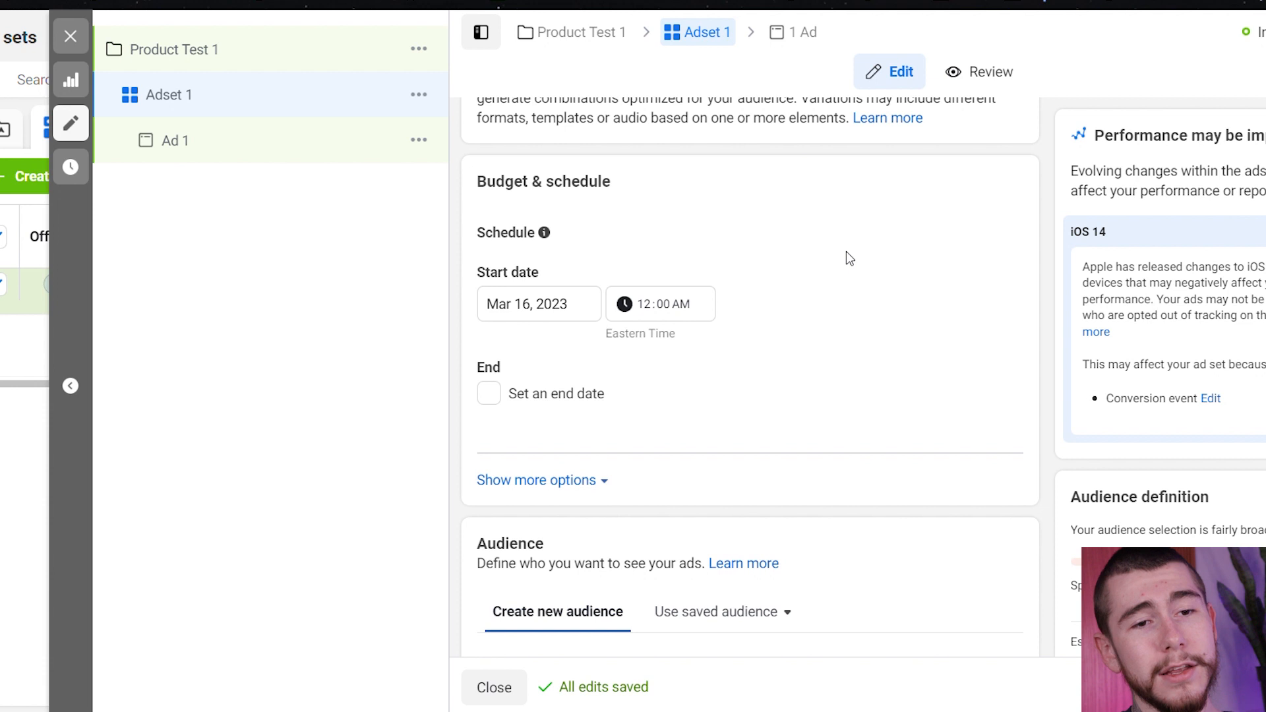
Target people living in this location and add Canada to the ad set's included audience locations
scroll(846, 252, down, 6)
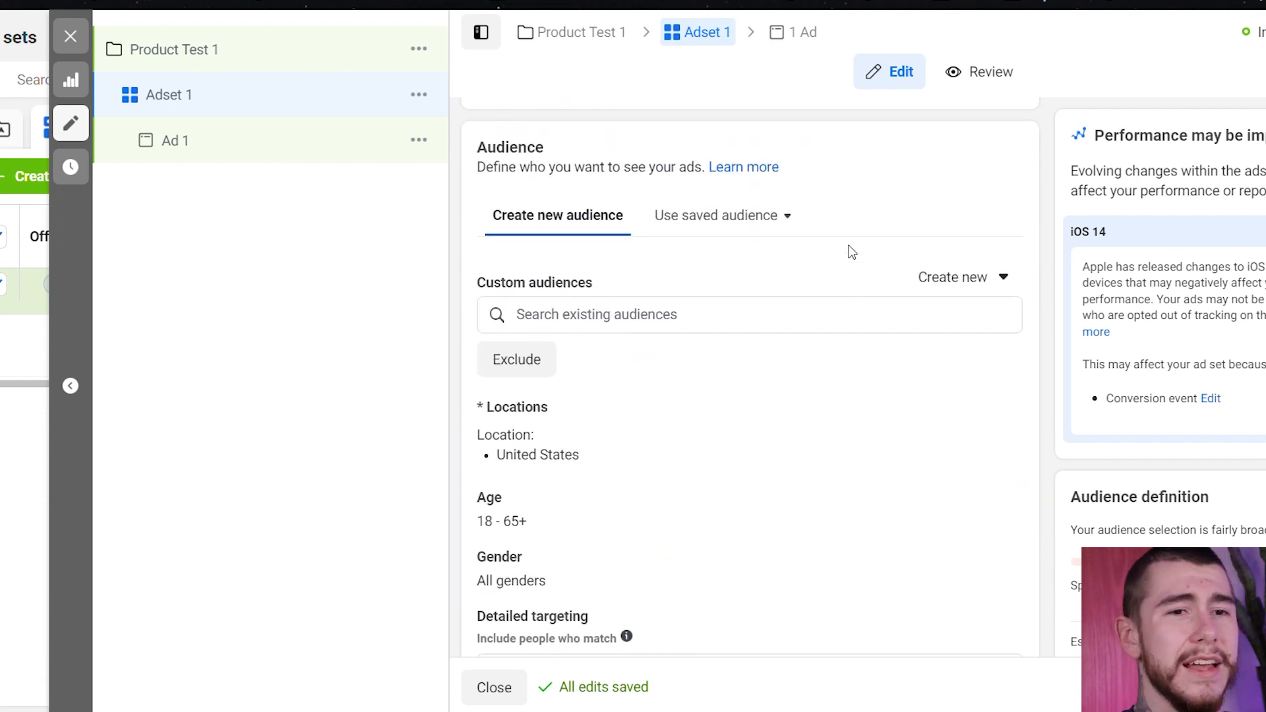
scroll(851, 252, down, 2)
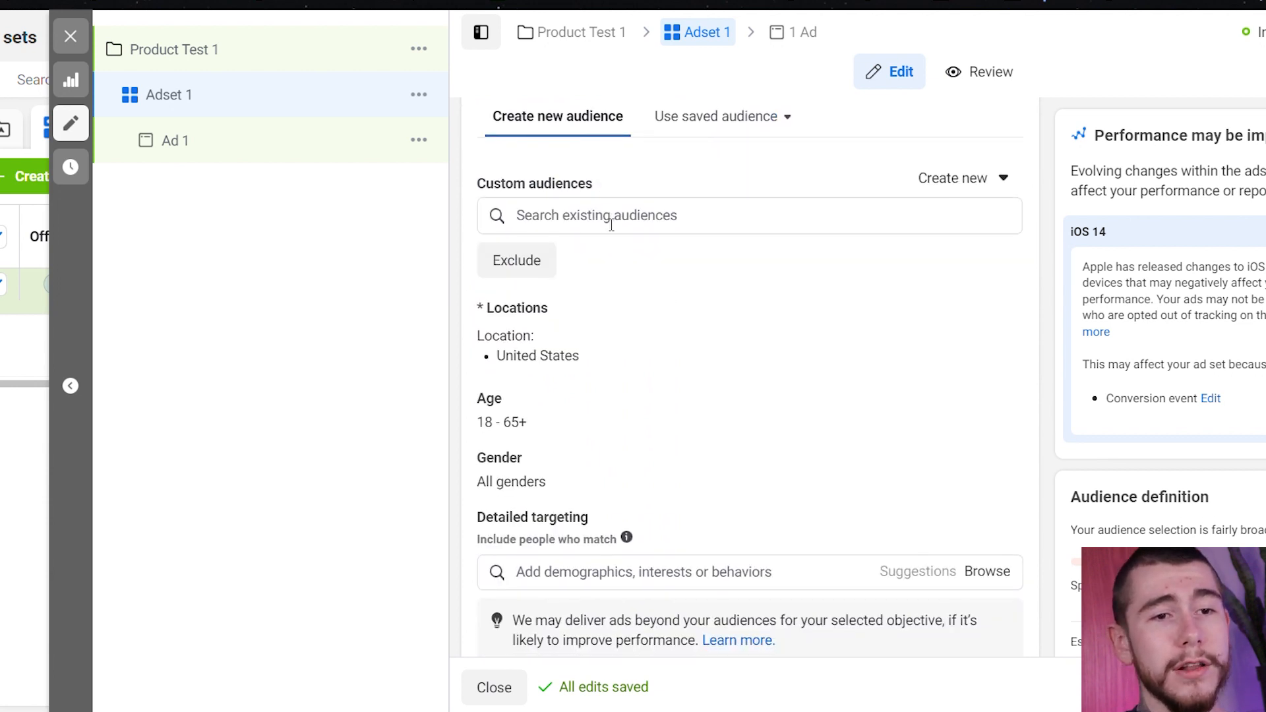
scroll(620, 244, down, 2)
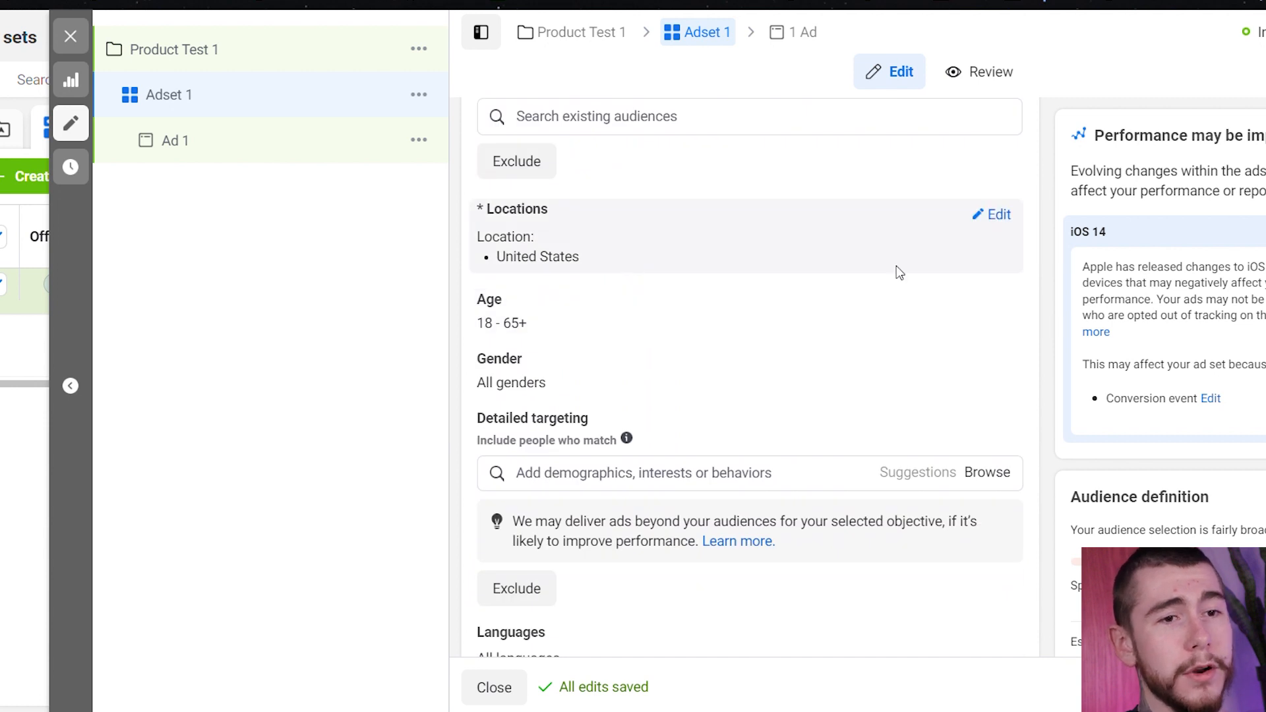
click(997, 217)
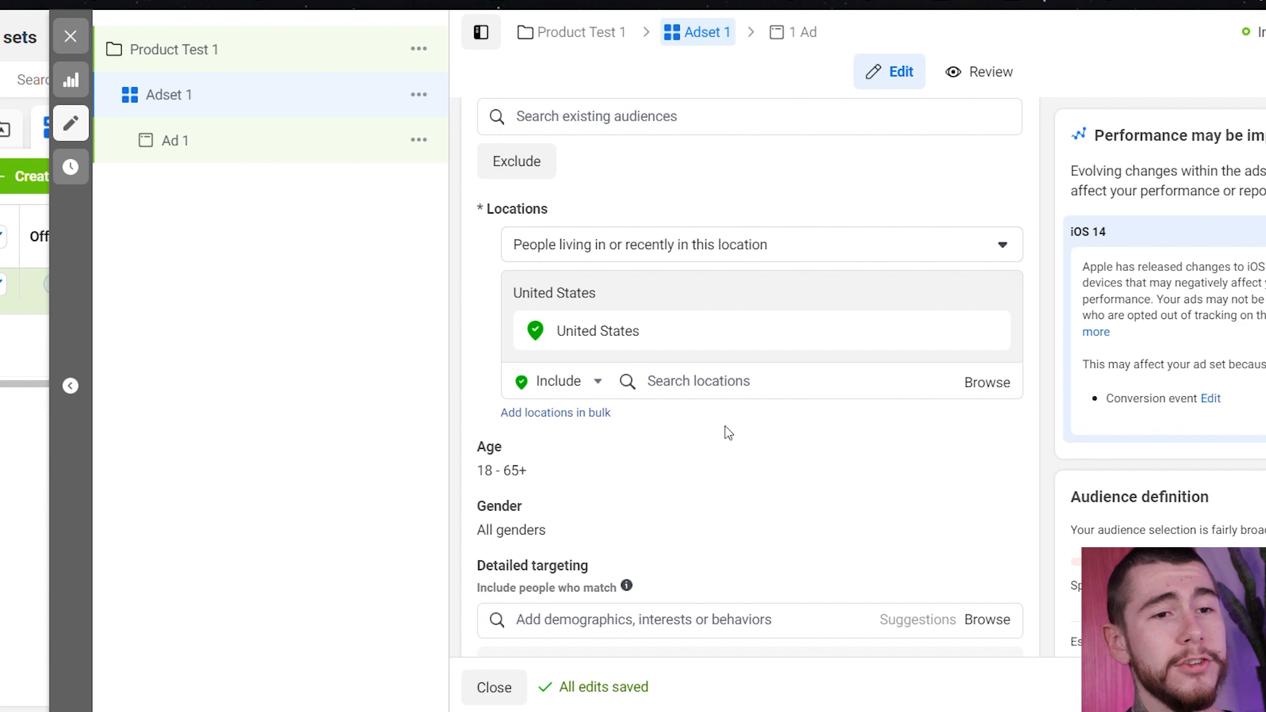
click(590, 246)
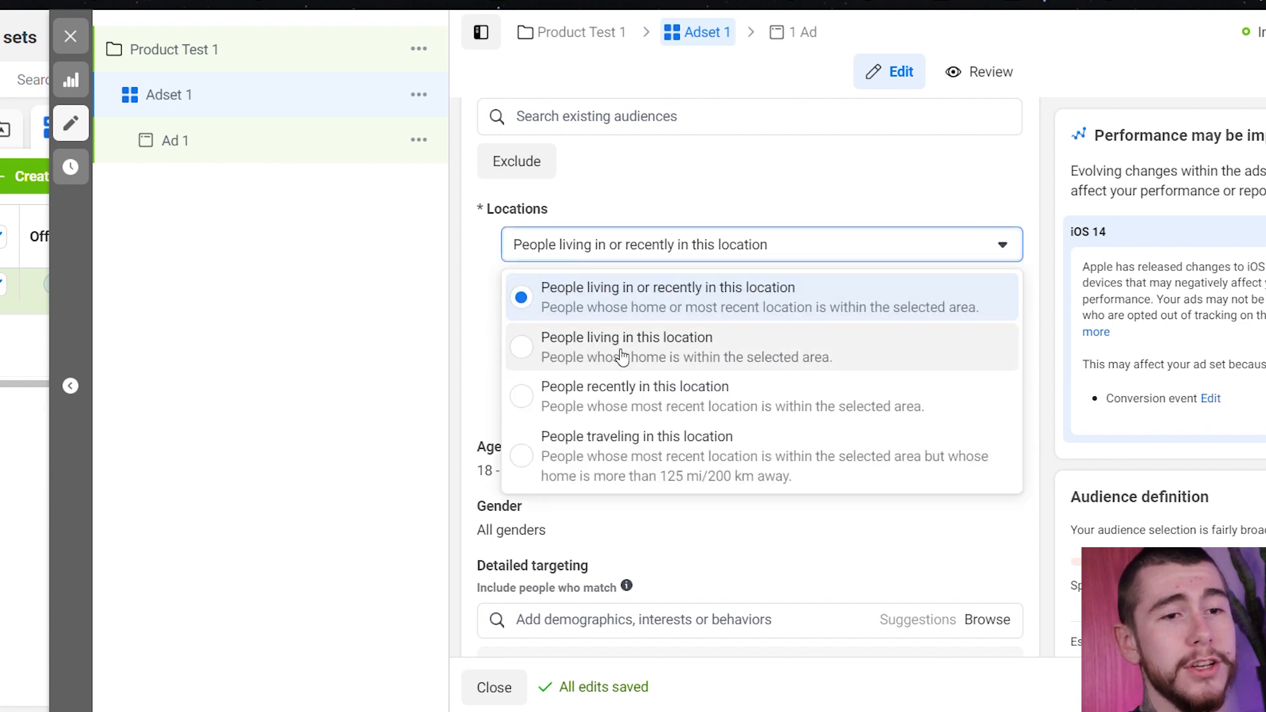
click(603, 359)
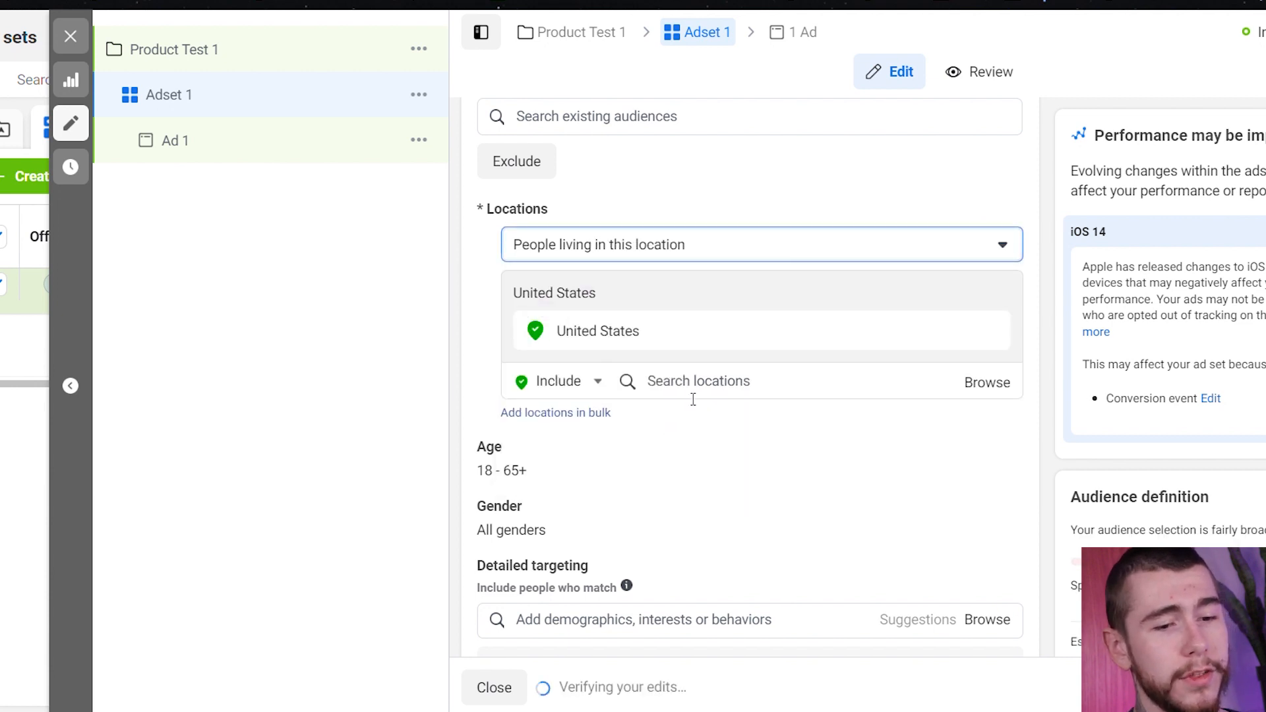
click(694, 399)
text(canada)
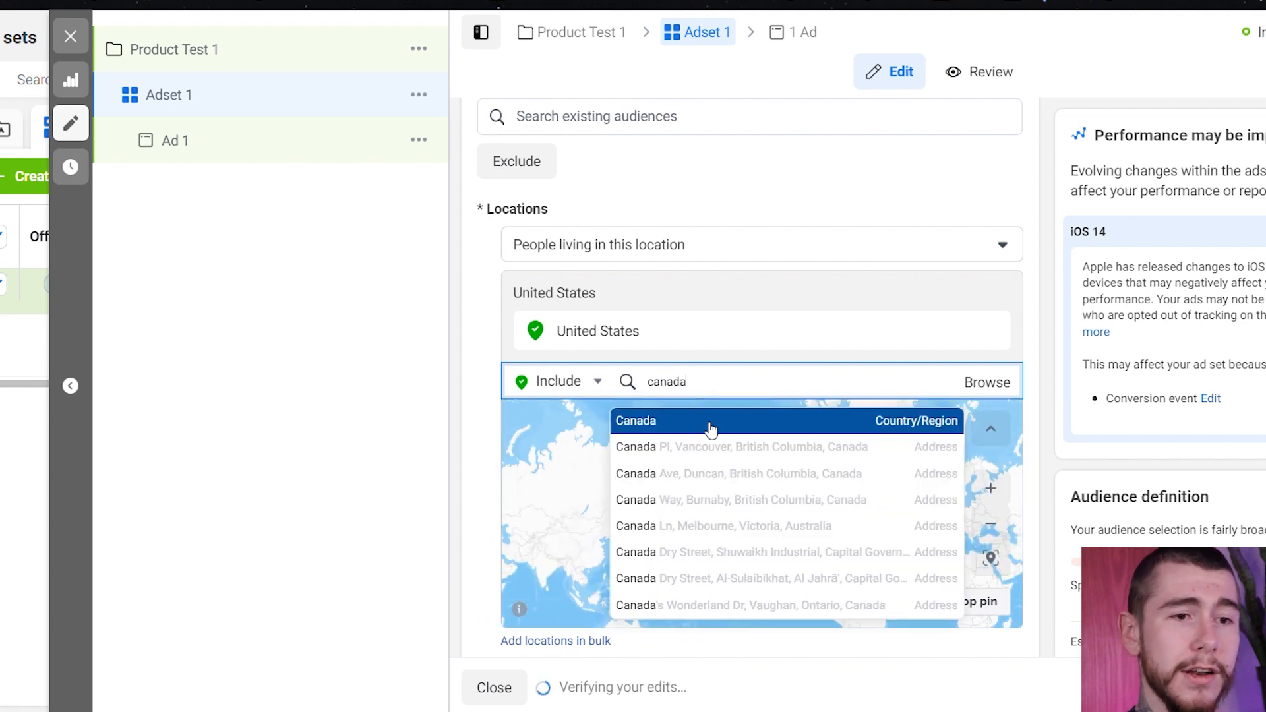
click(710, 429)
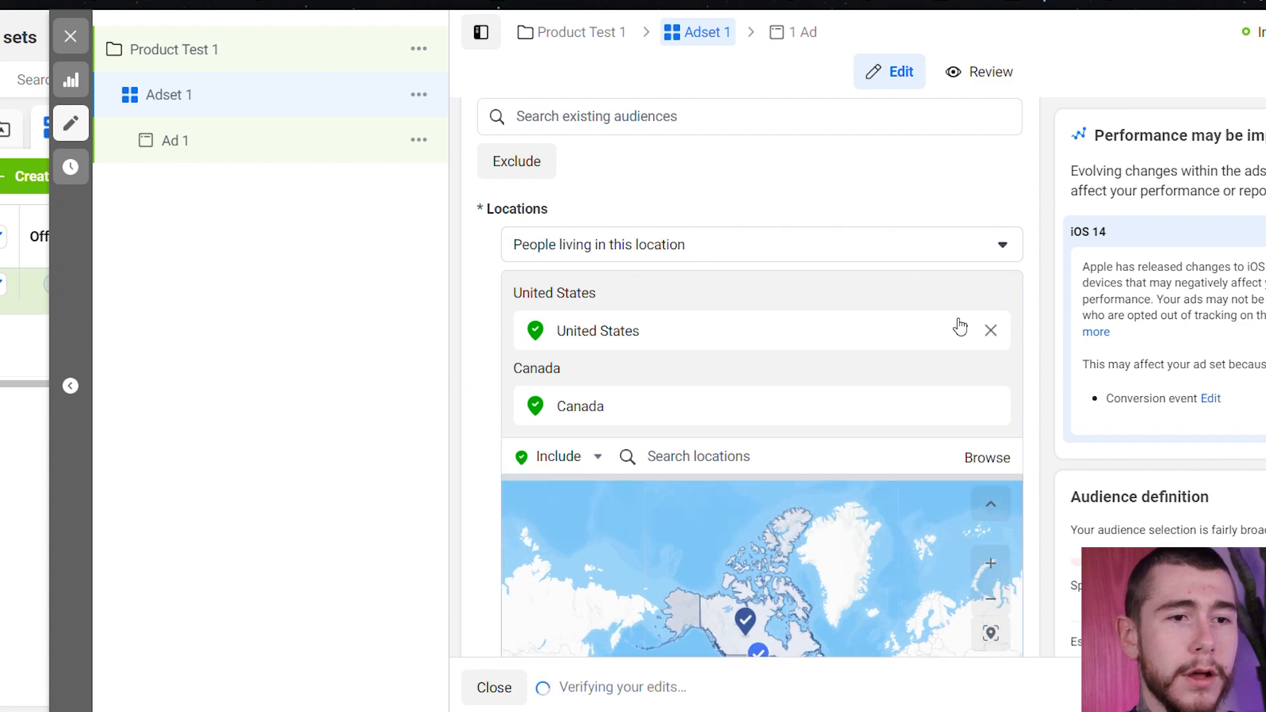
Switch the ad set to manual placements and exclude the Audience network and Messenger platforms
scroll(948, 327, down, 8)
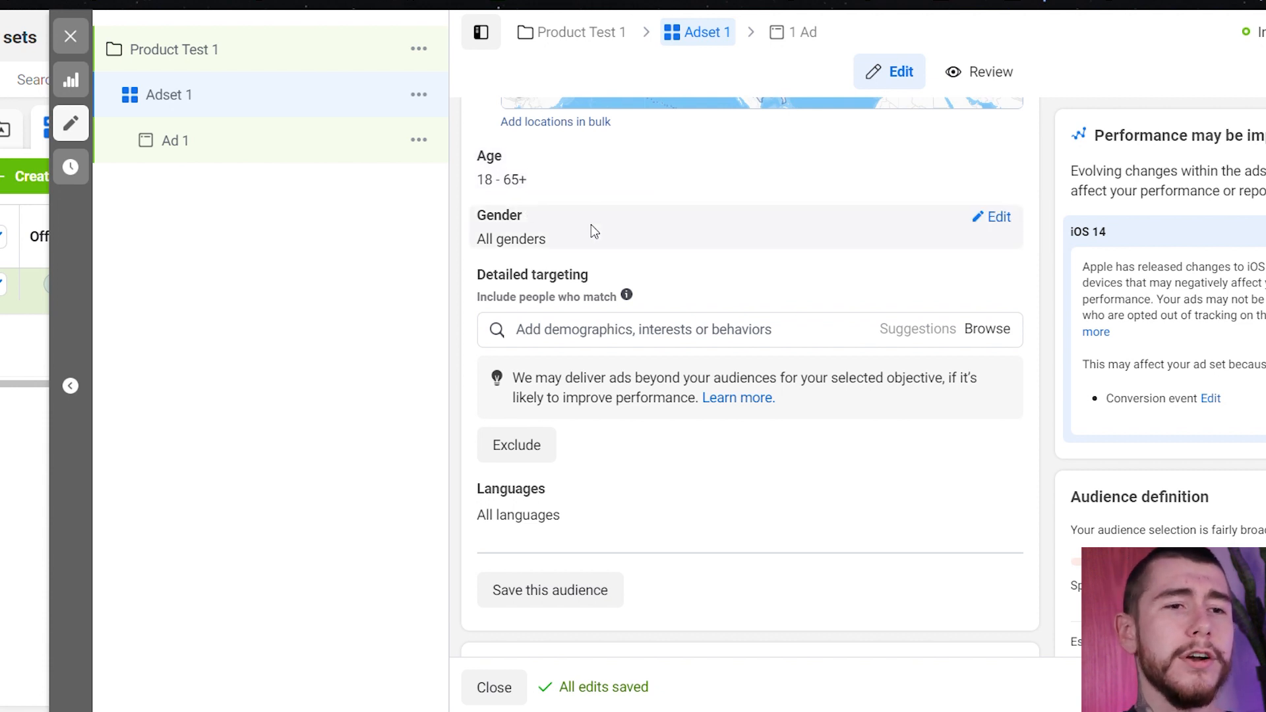
scroll(537, 216, down, 2)
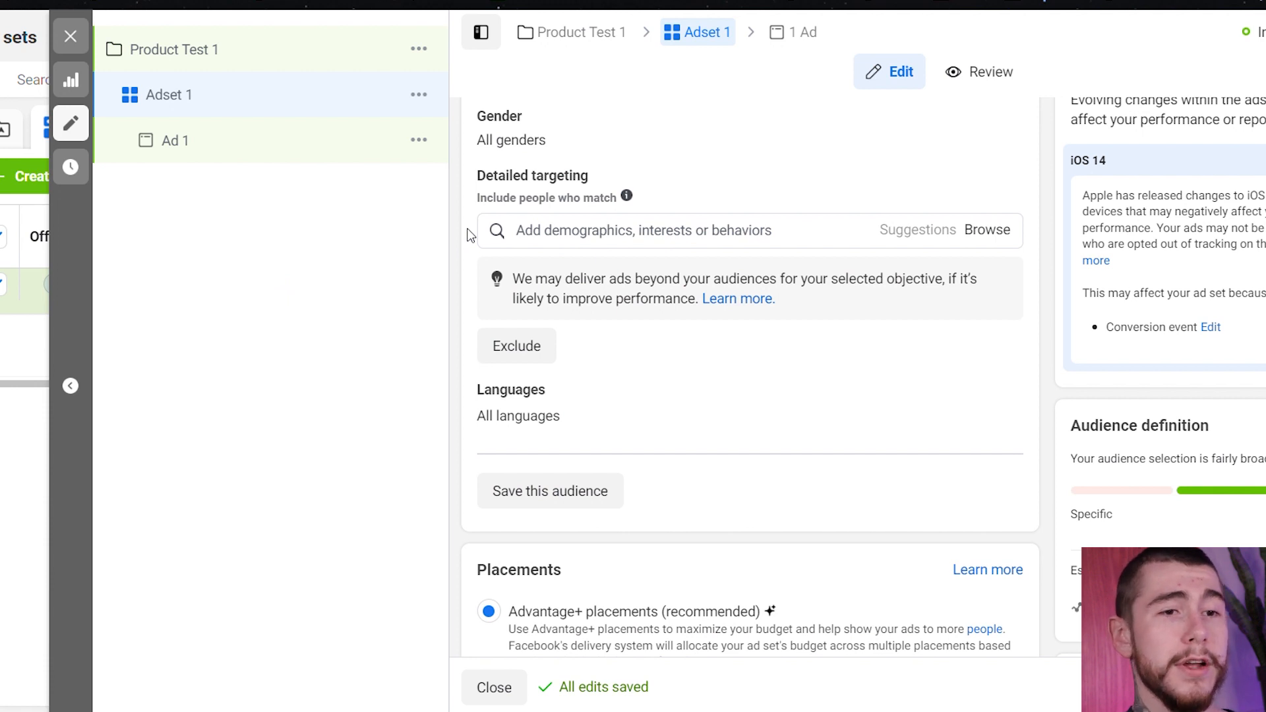
scroll(488, 237, down, 2)
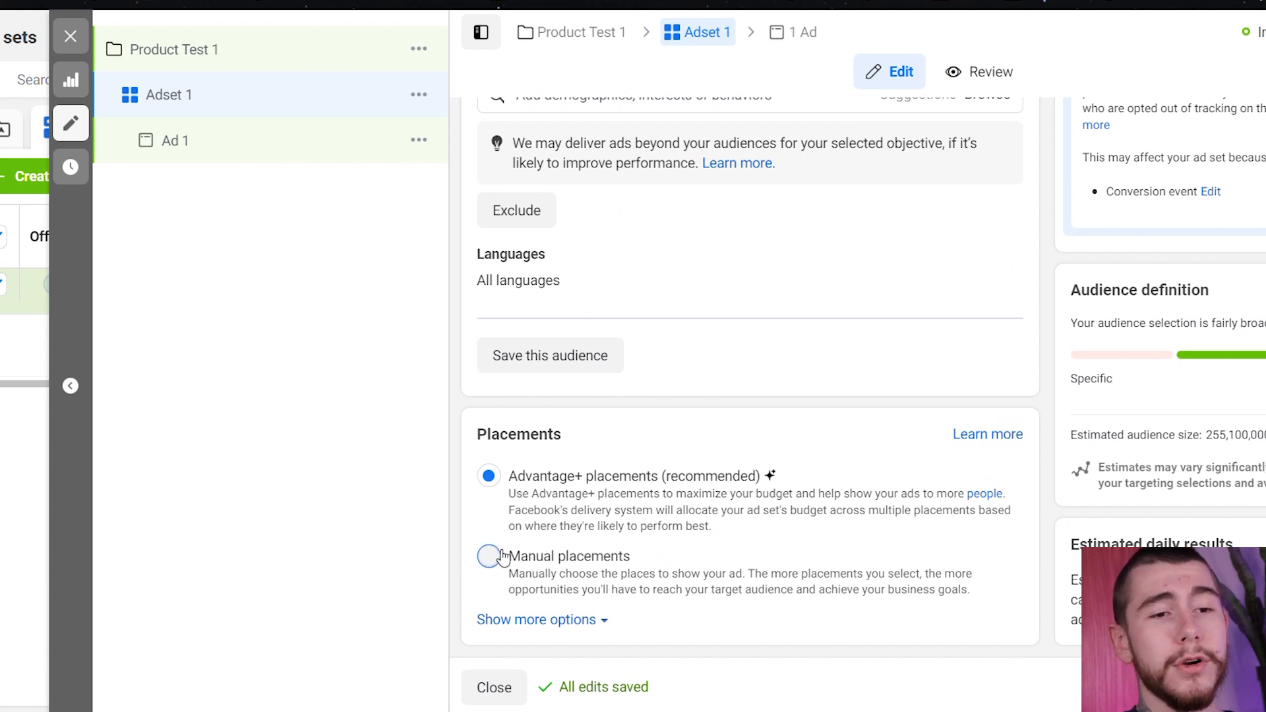
scroll(713, 402, down, 3)
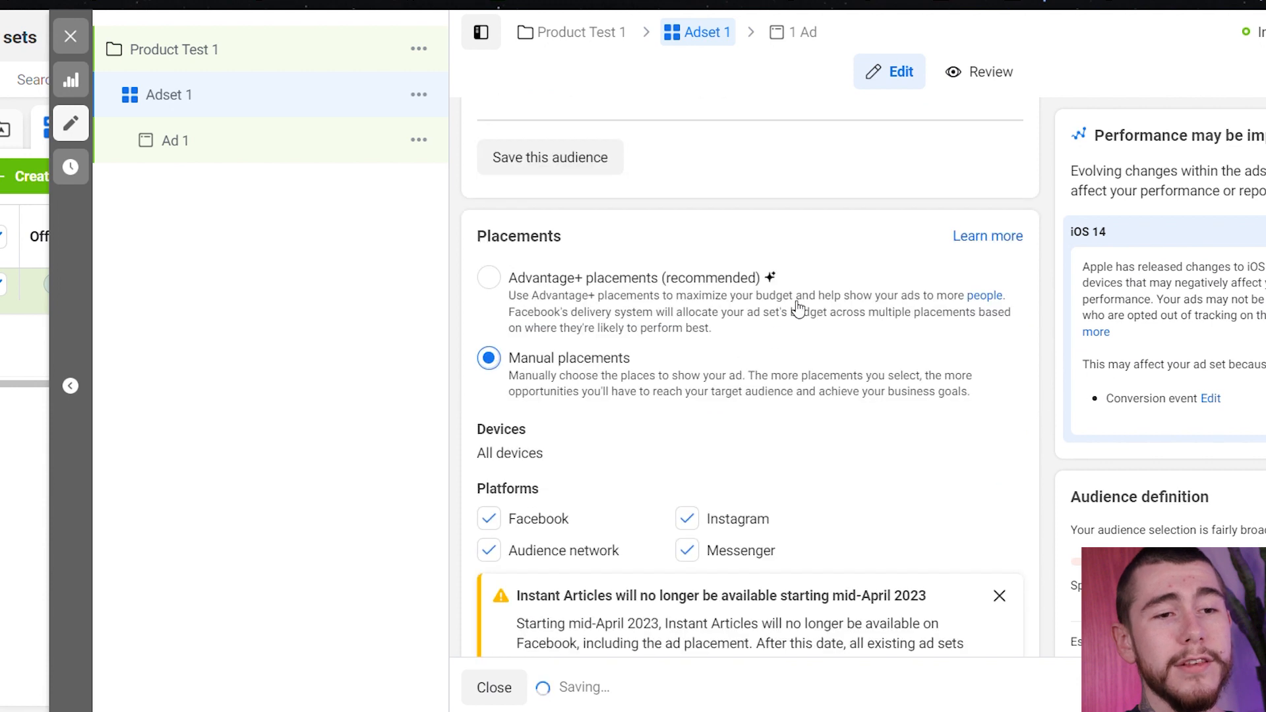
scroll(800, 310, down, 3)
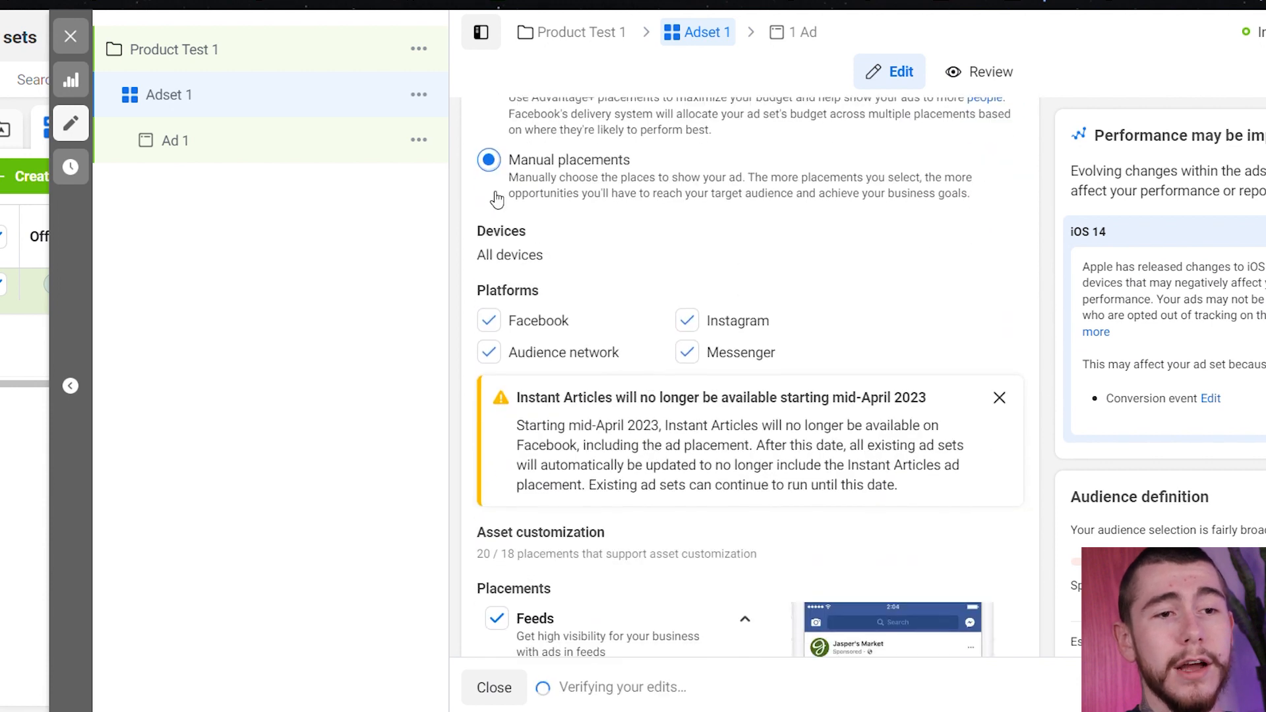
click(489, 353)
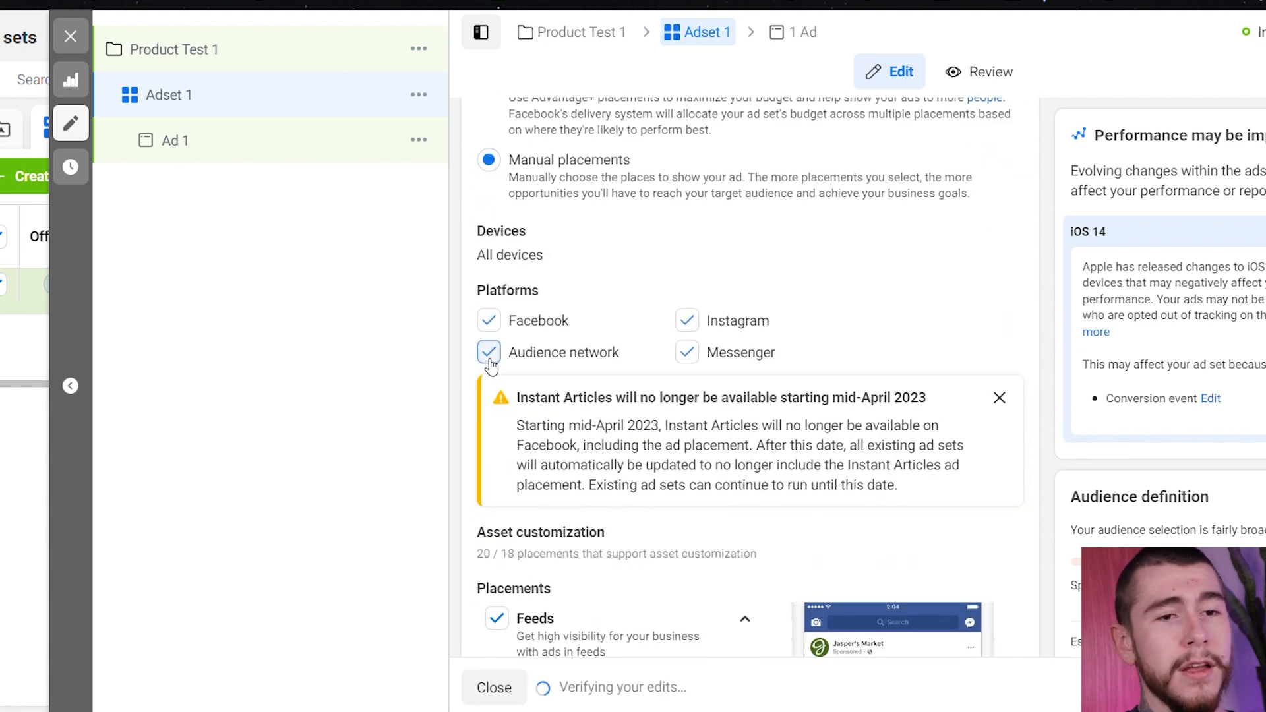
click(688, 353)
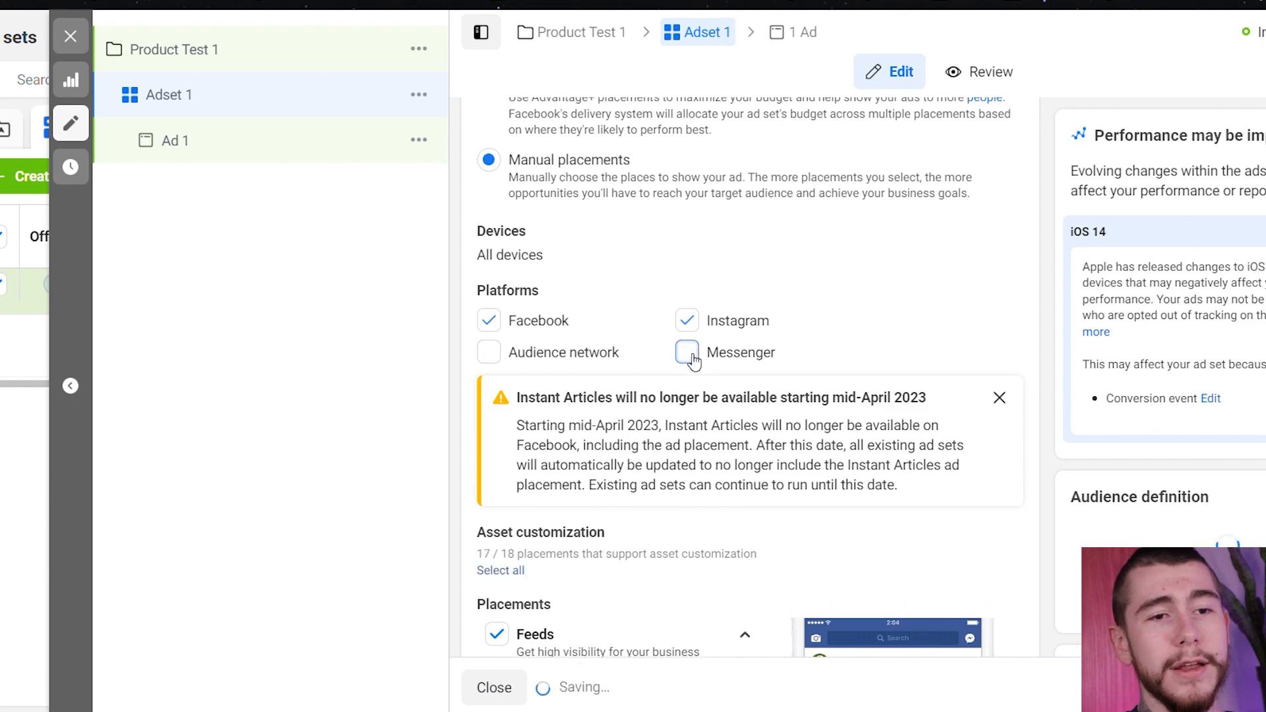
Deselect the In-article, Search, In-stream ads for videos and reels, and Stories and Reels placements
scroll(695, 306, down, 4)
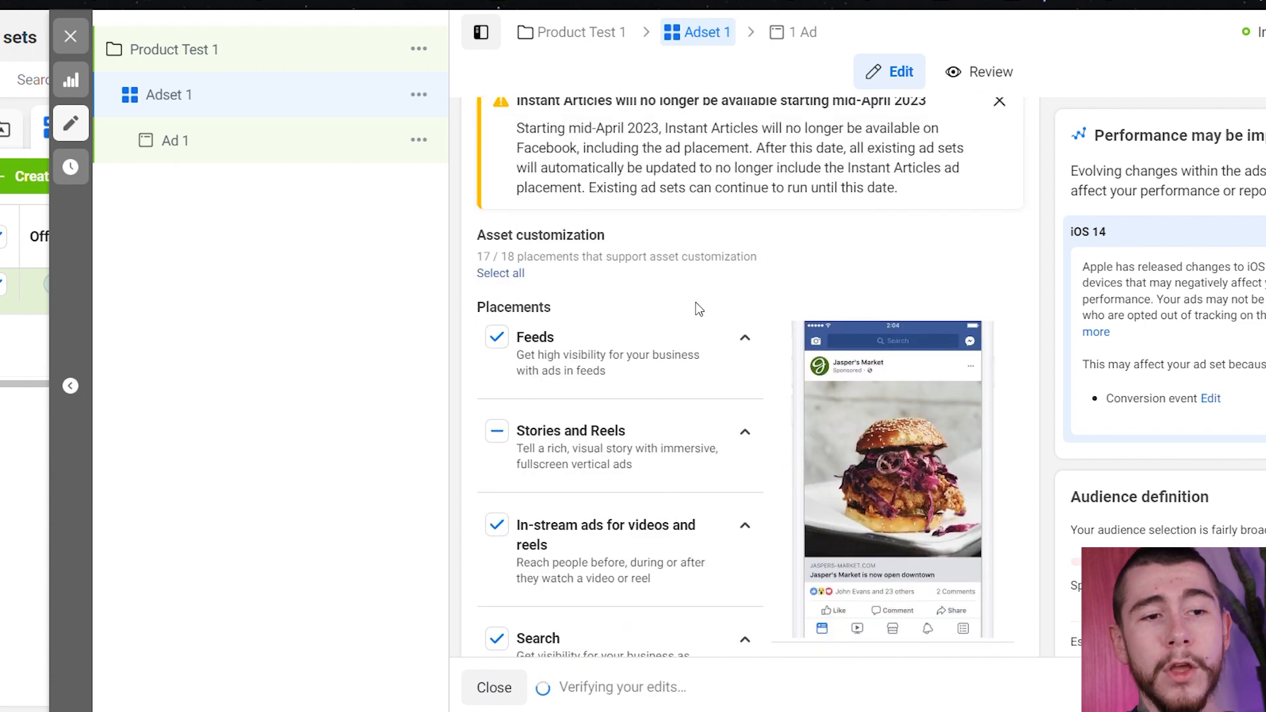
scroll(713, 277, down, 6)
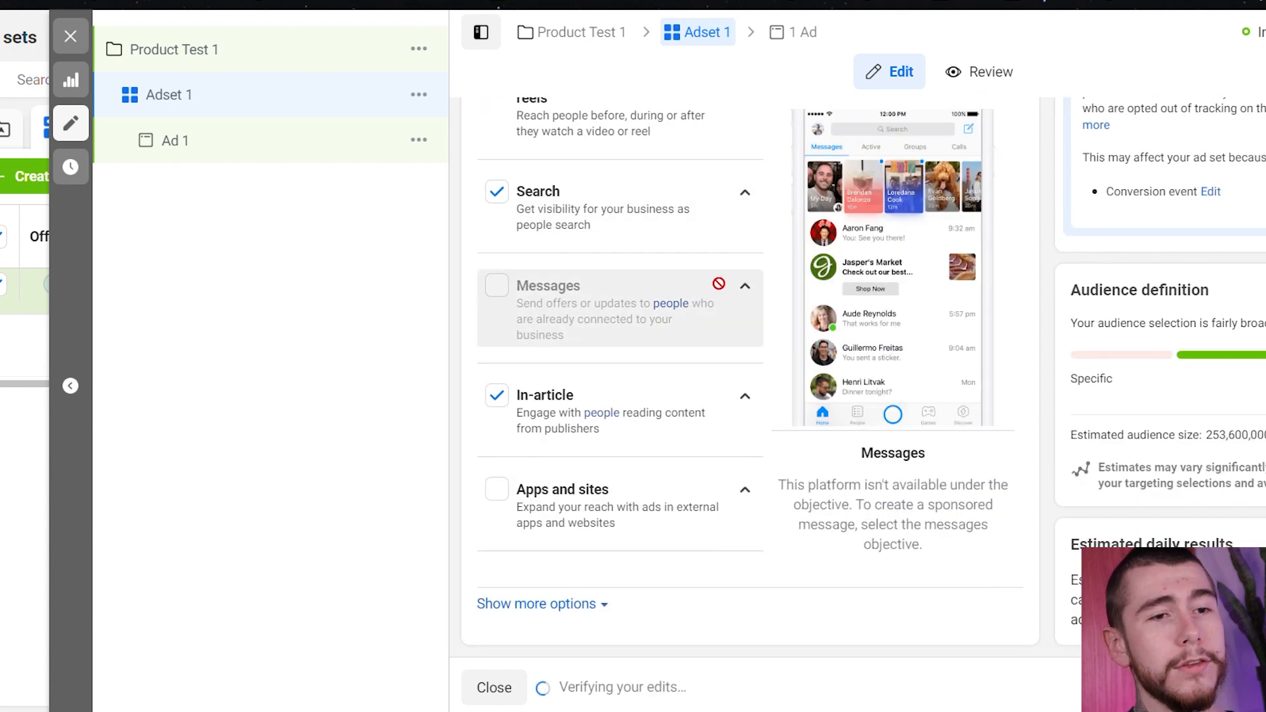
click(496, 394)
scroll(501, 297, up, 3)
click(497, 389)
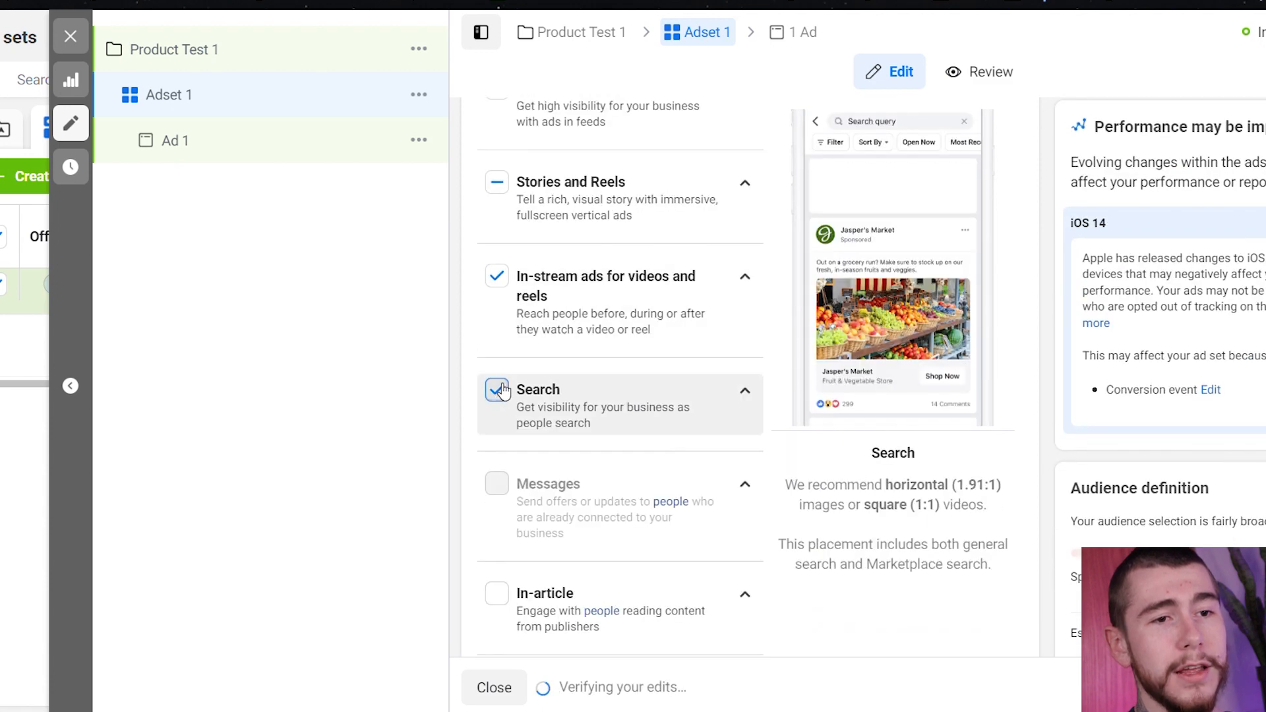
click(496, 274)
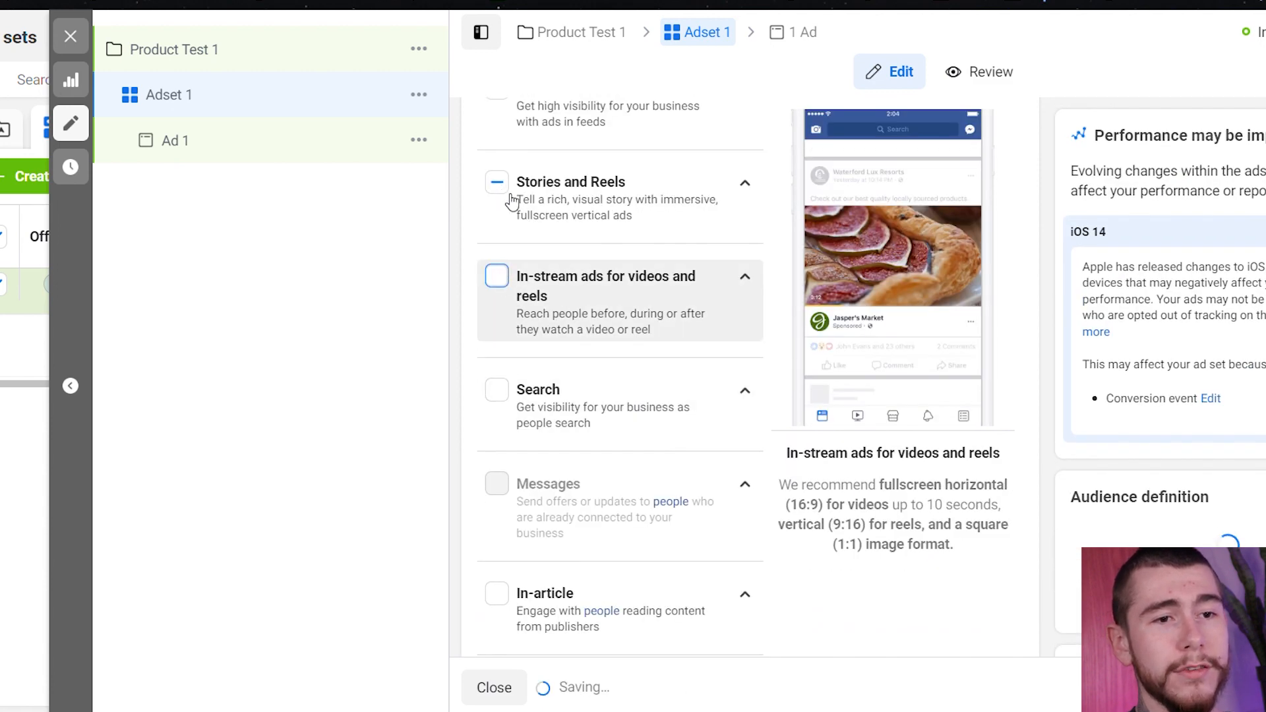
scroll(556, 458, up, 5)
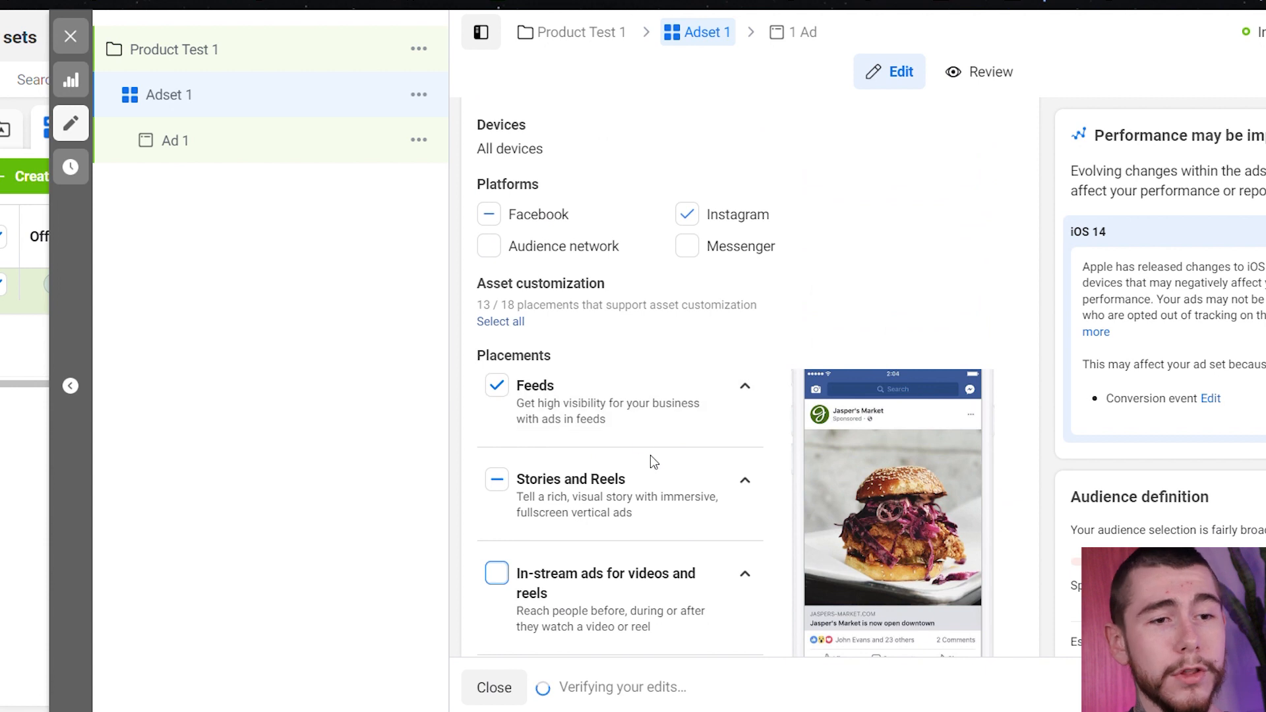
click(514, 487)
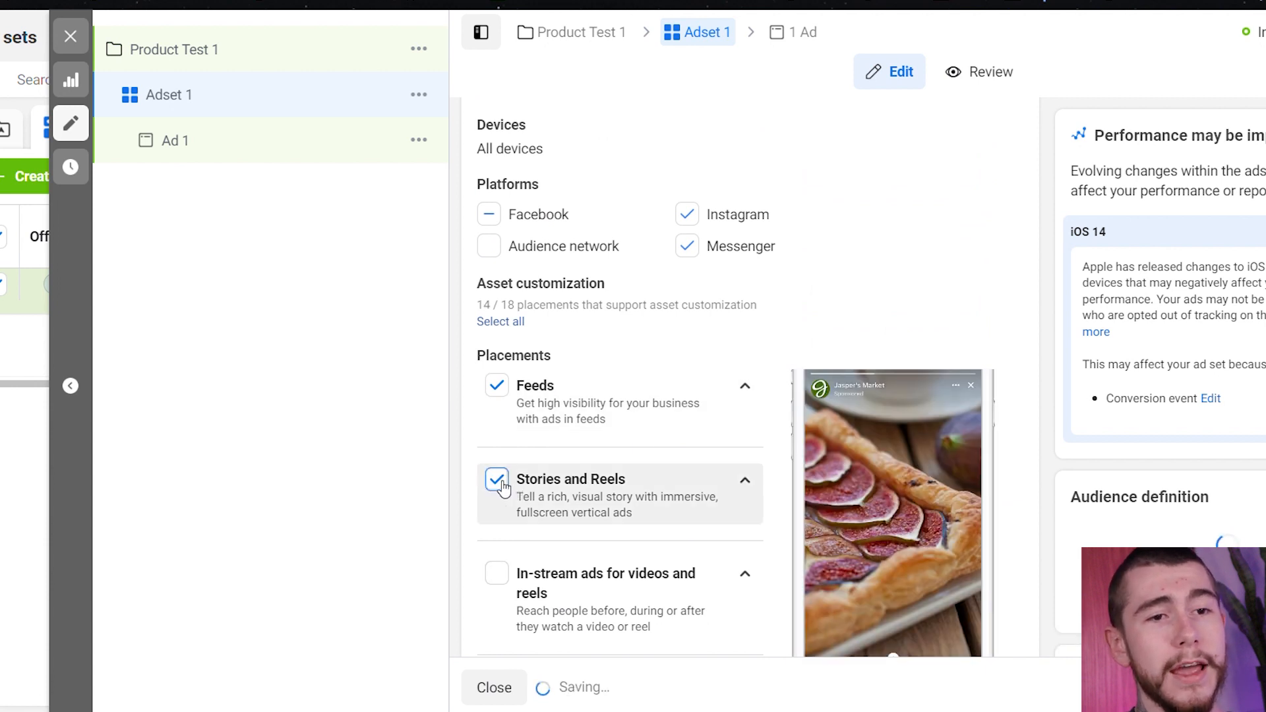
click(498, 480)
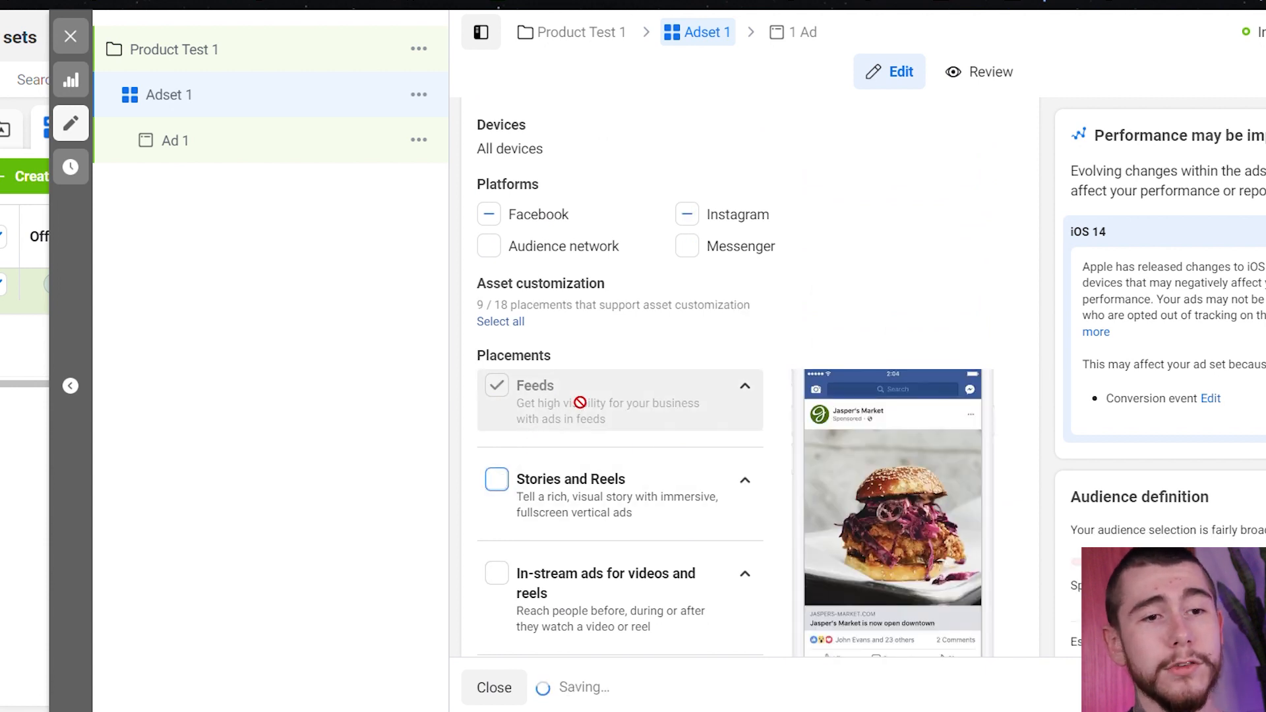
Return the ad set to Advantage+ placements
scroll(574, 402, up, 5)
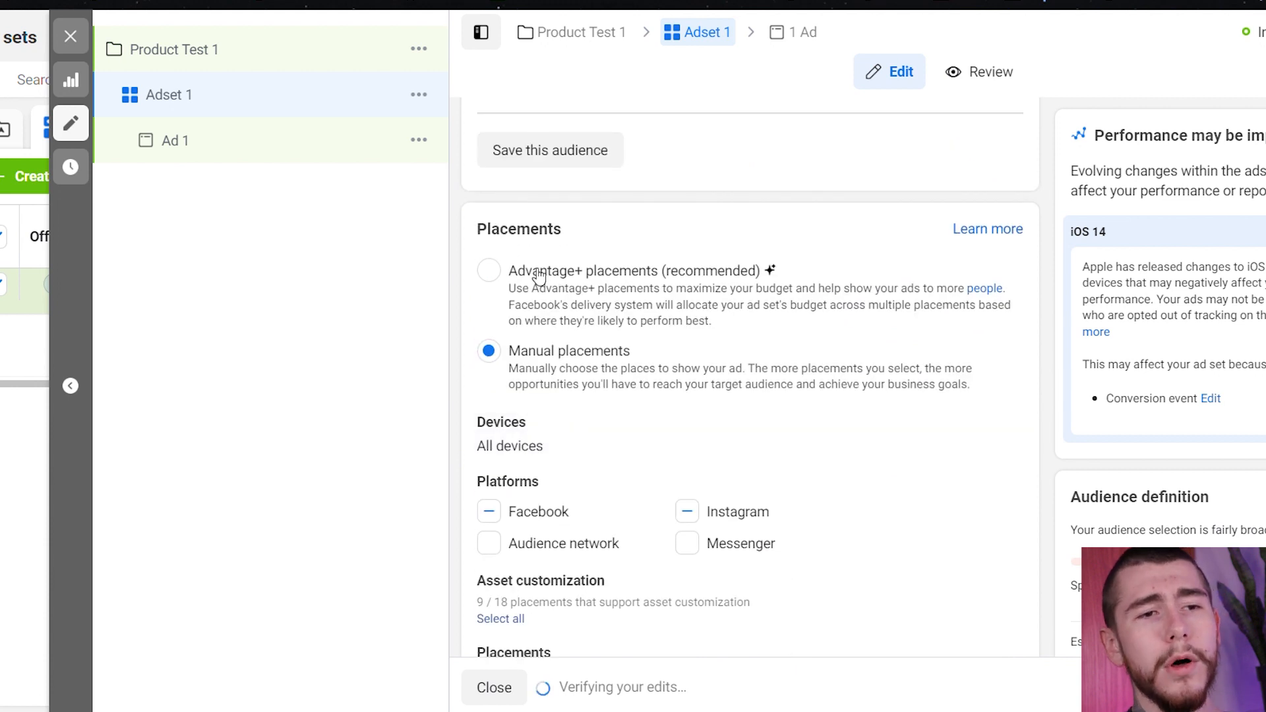
click(490, 272)
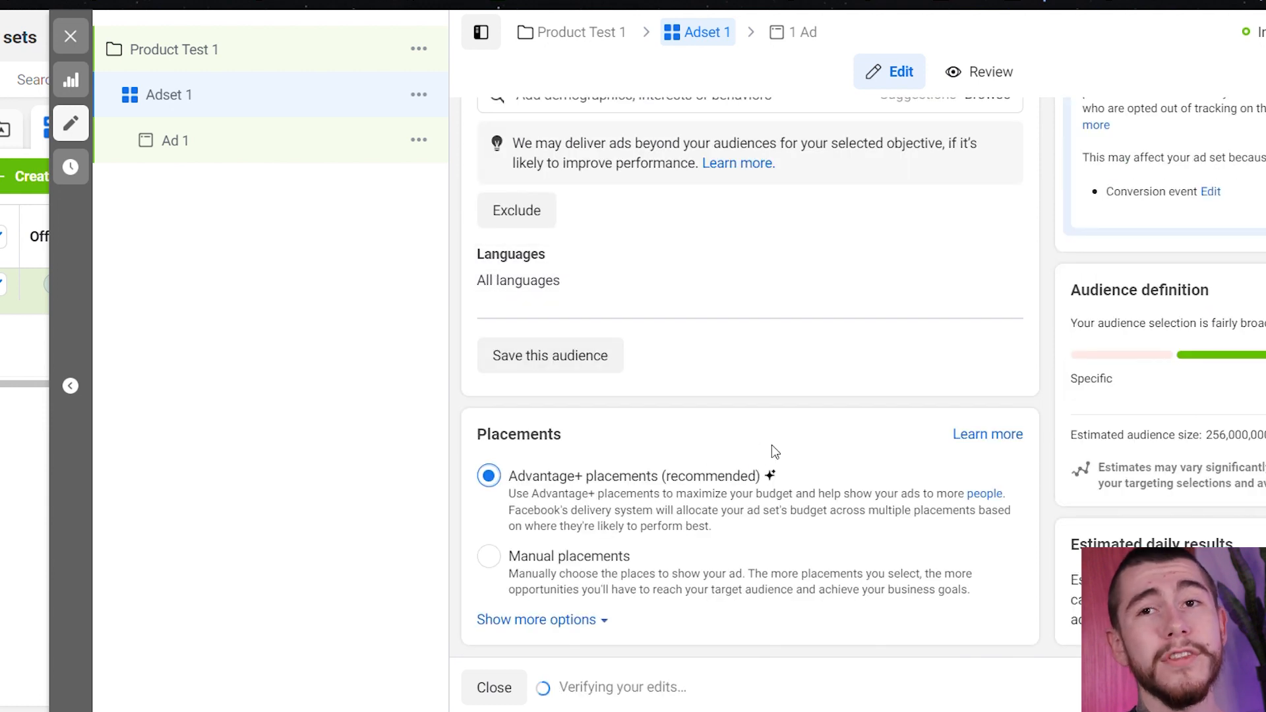
scroll(777, 440, up, 4)
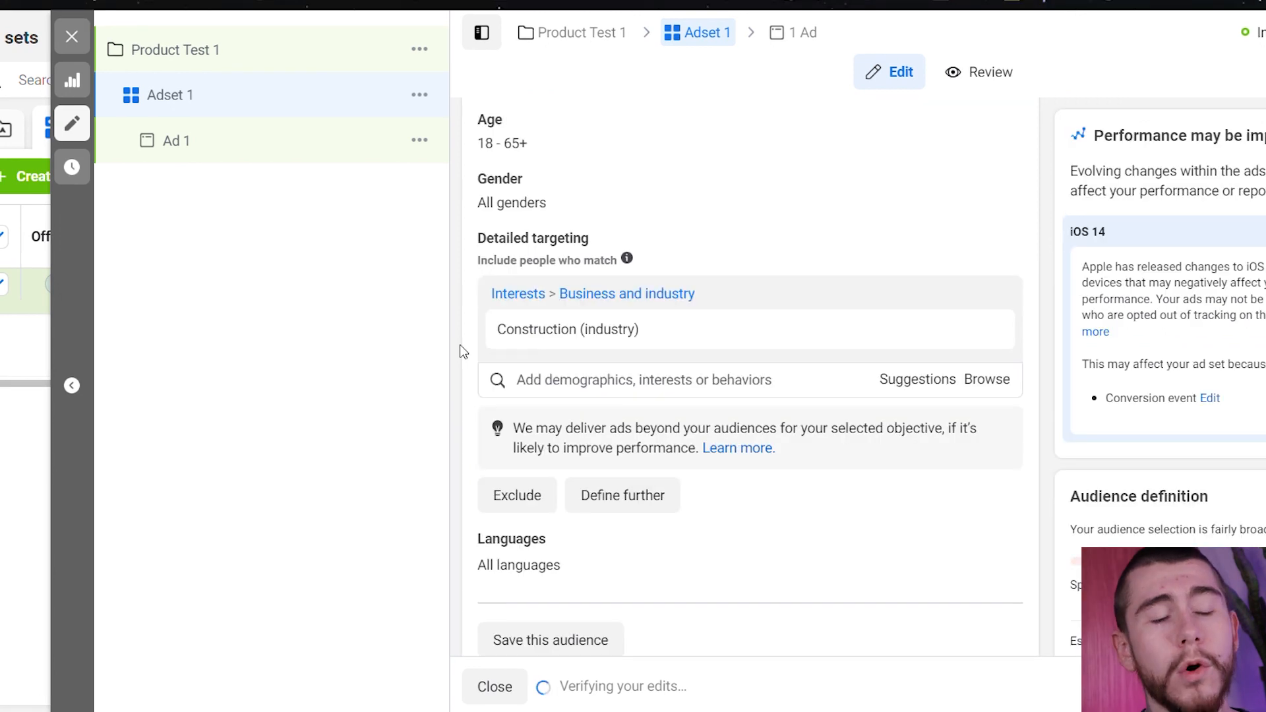
scroll(496, 362, up, 2)
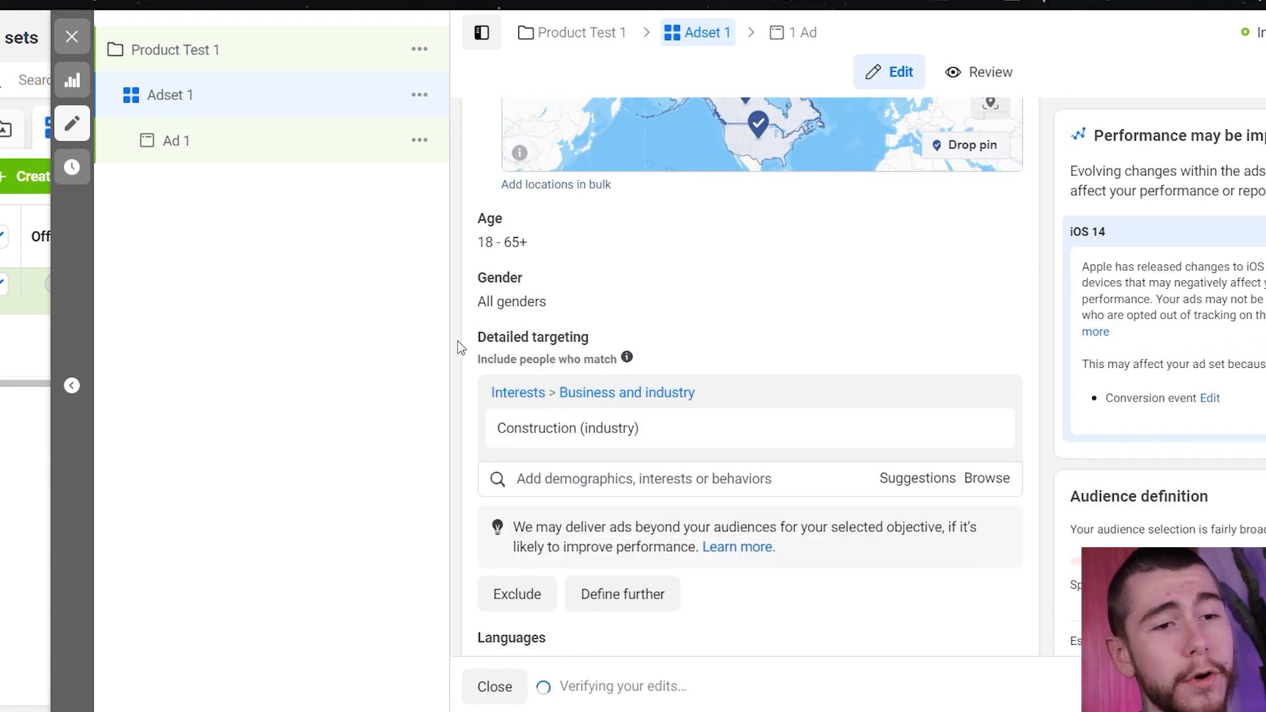
mouse_move(556, 449)
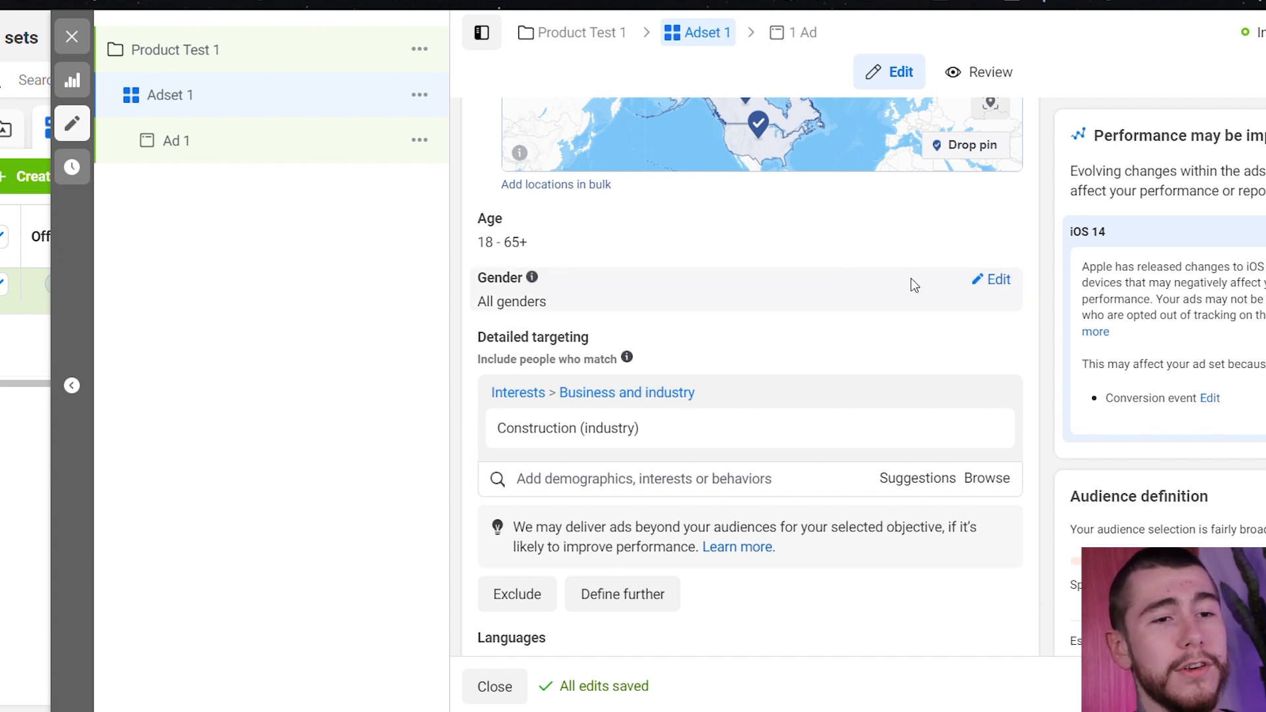
scroll(899, 273, up, 15)
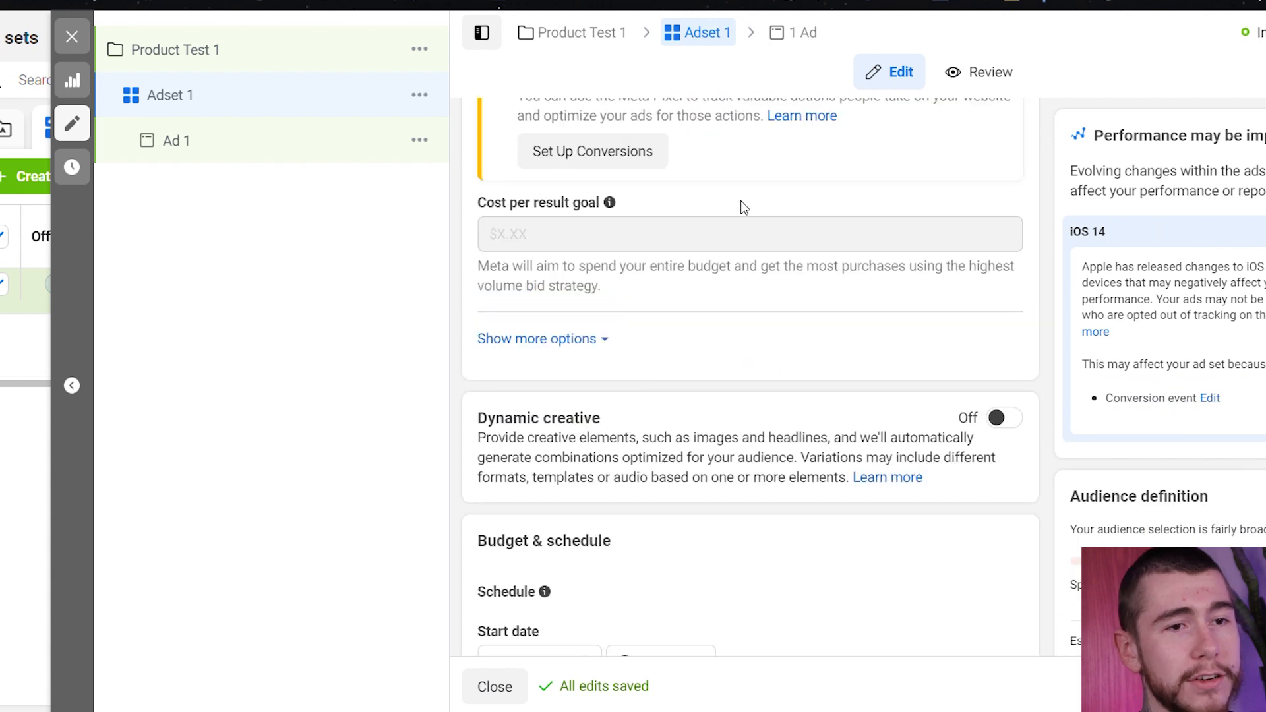
Rename the ad set from its default name to Construction
drag(578, 196, 471, 170)
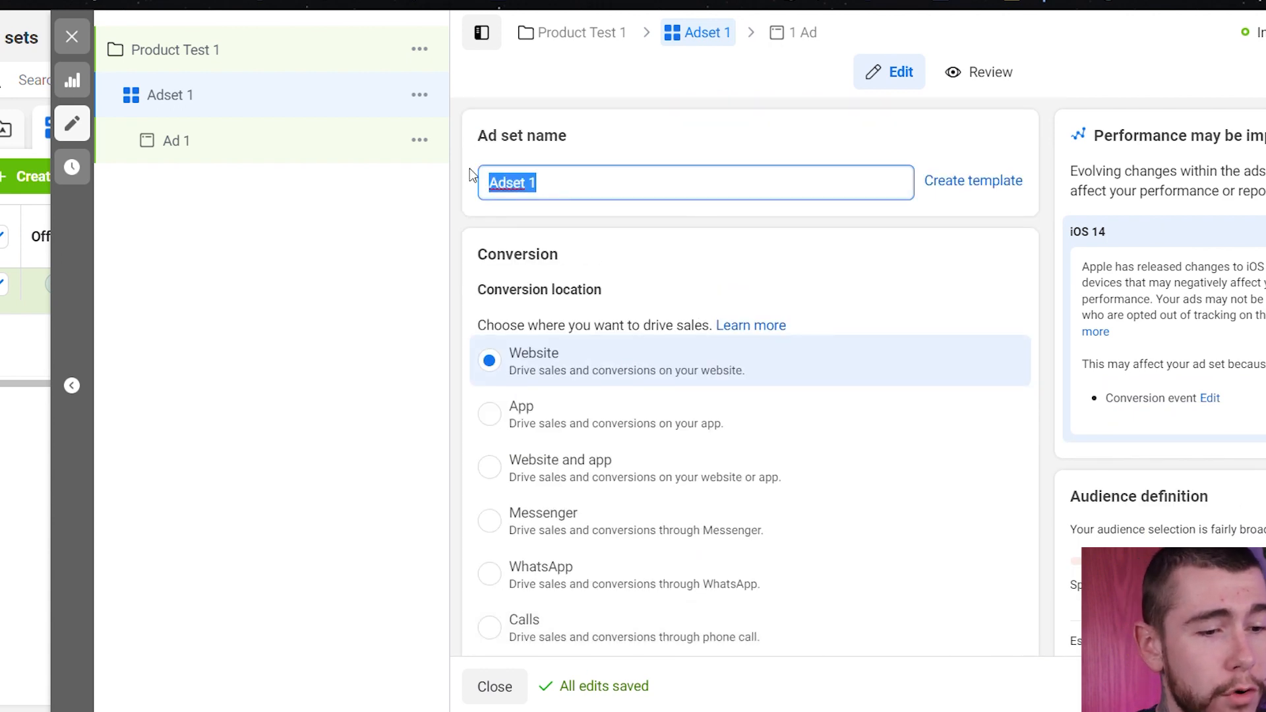
text(Construction)
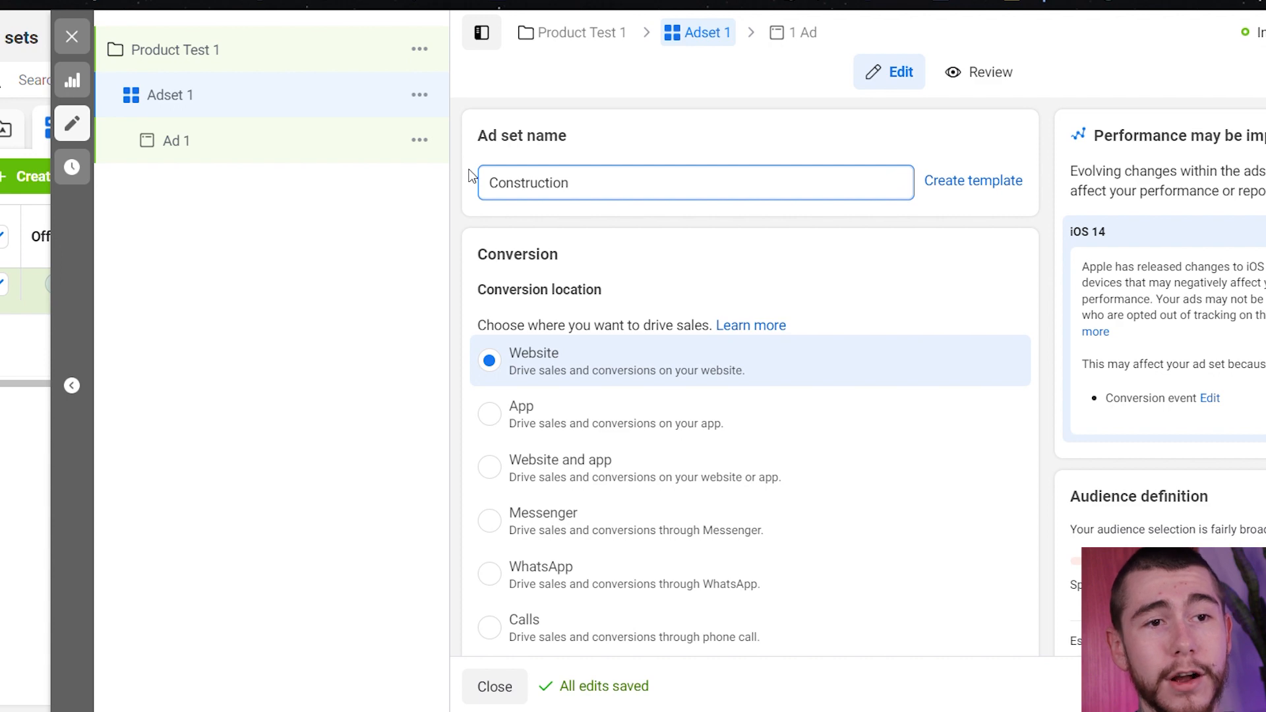
click(614, 202)
scroll(712, 235, down, 20)
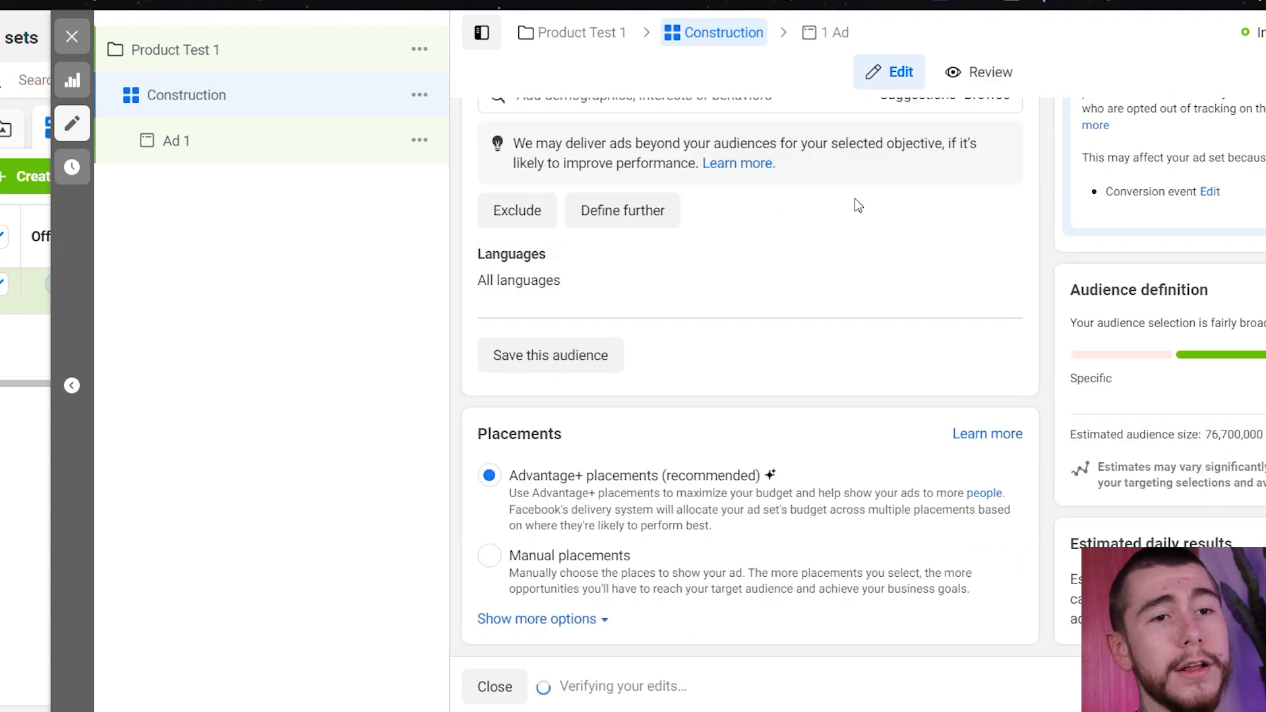
Open Ad 1 and add the "Back Pain?" posture corrector image as its media
click(833, 41)
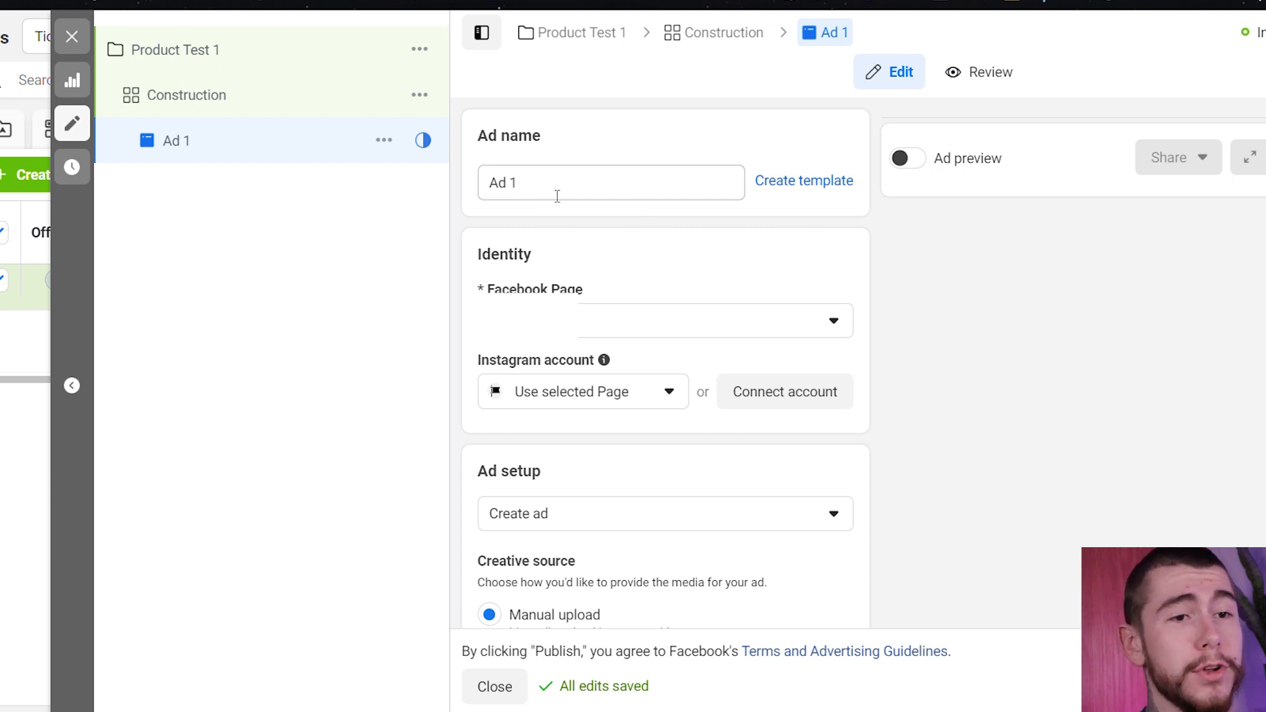
scroll(557, 196, down, 2)
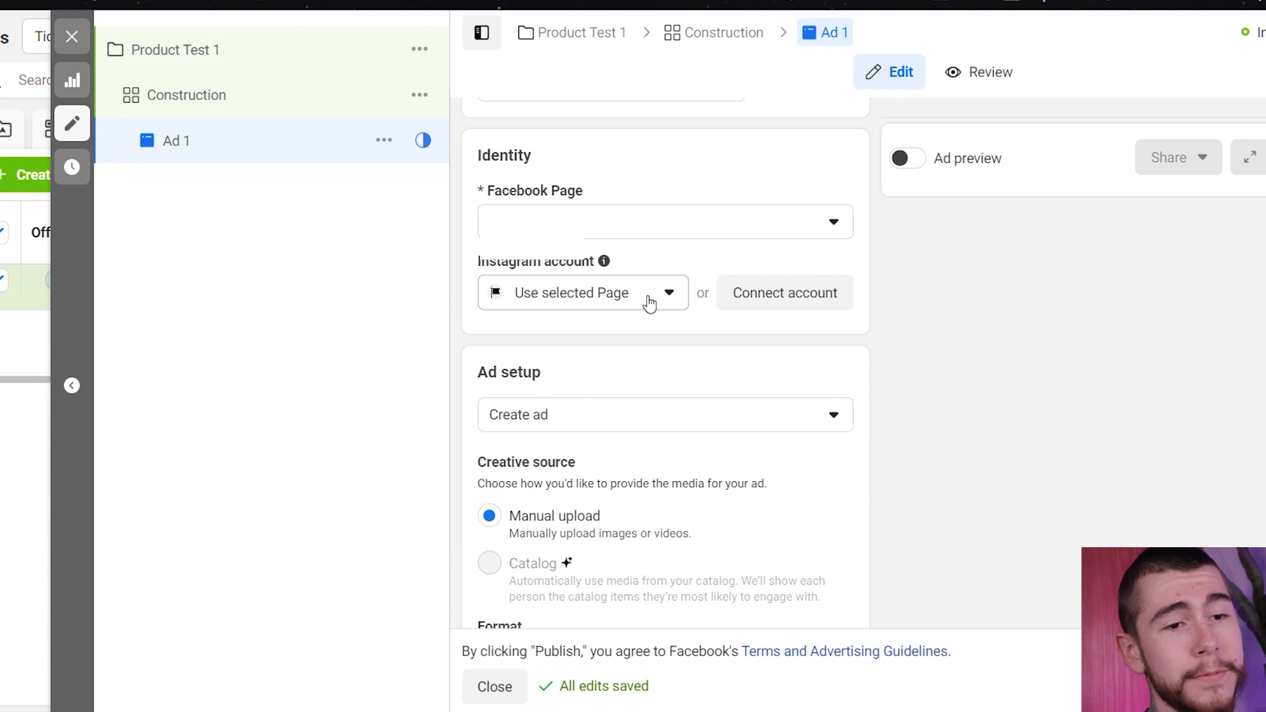
scroll(649, 304, down, 5)
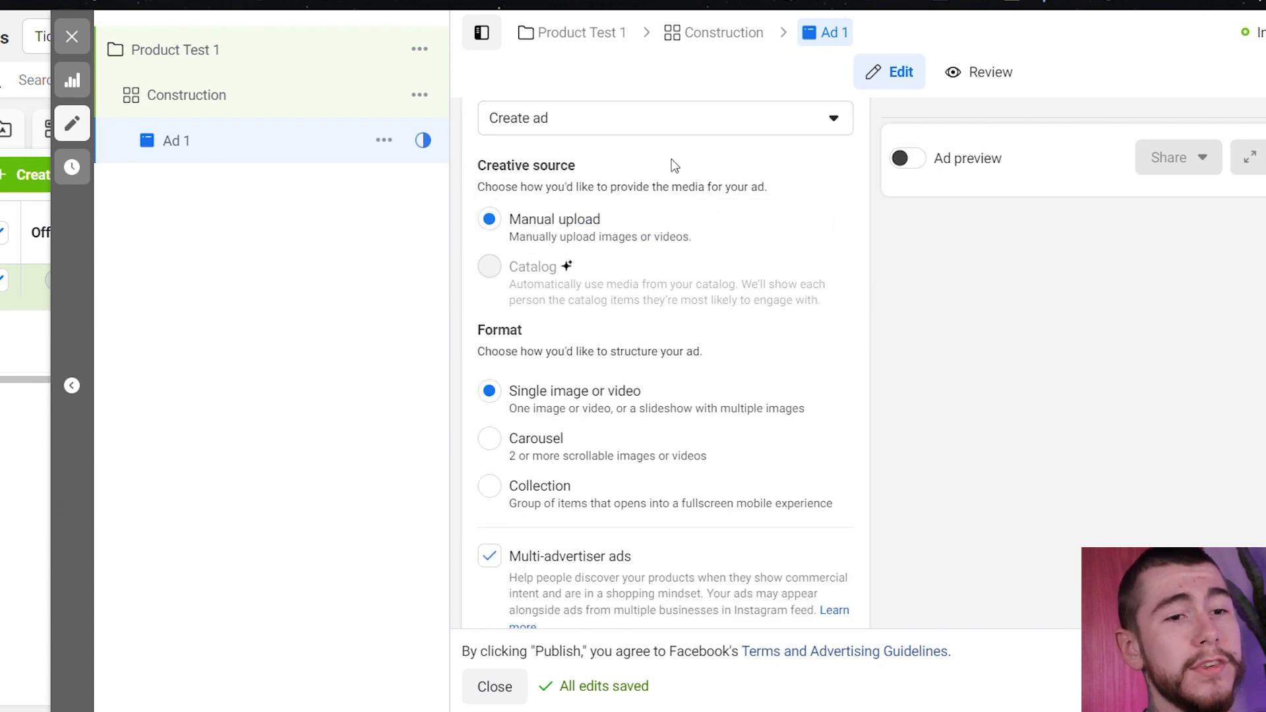
scroll(659, 264, down, 2)
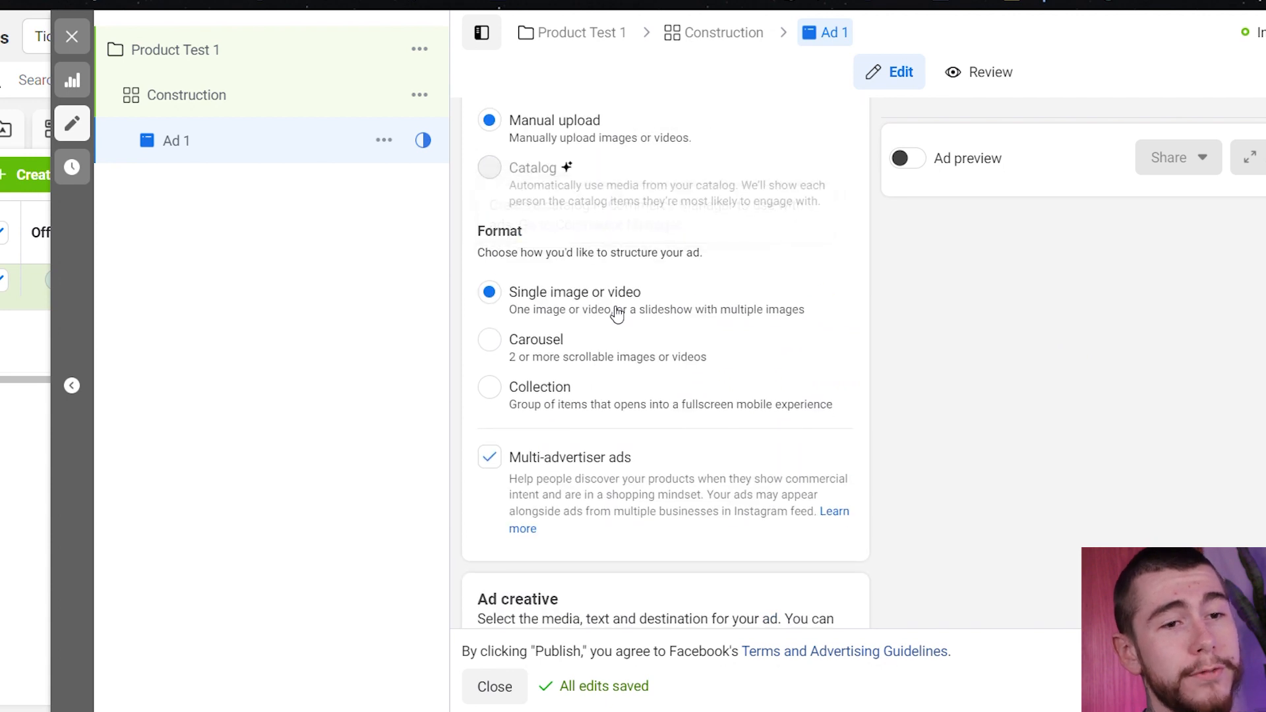
scroll(837, 302, down, 3)
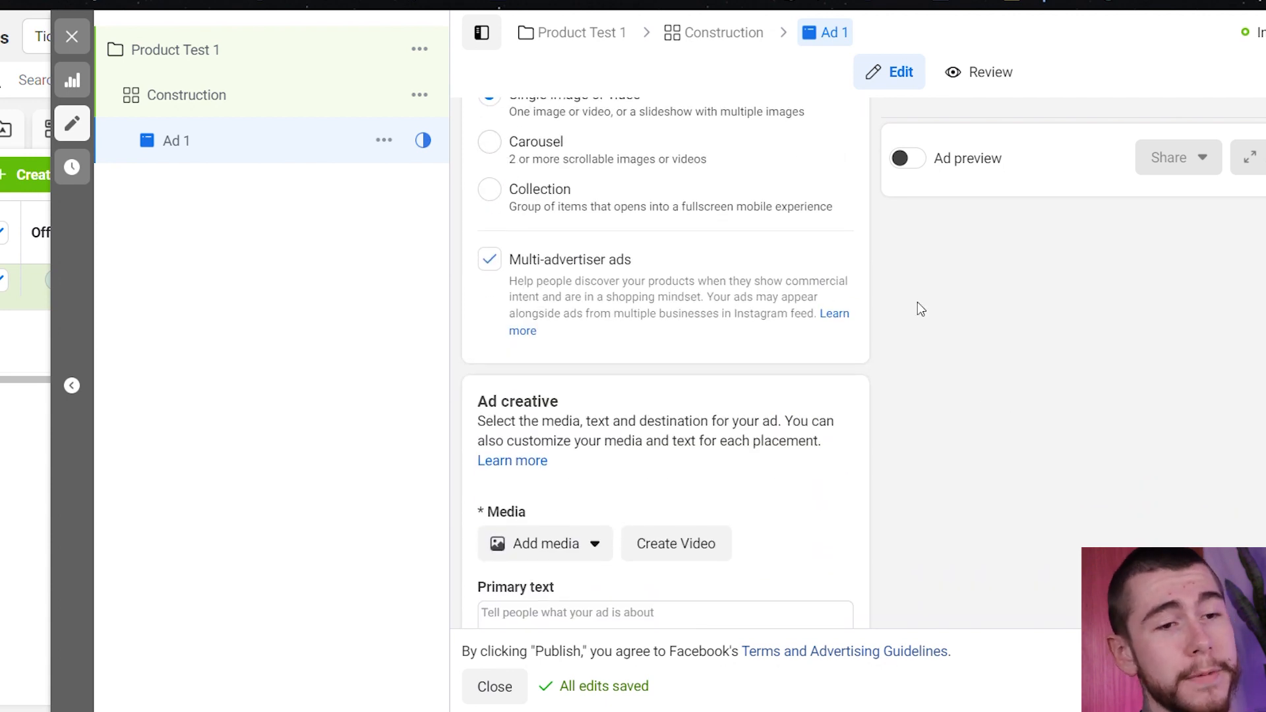
scroll(956, 424, down, 5)
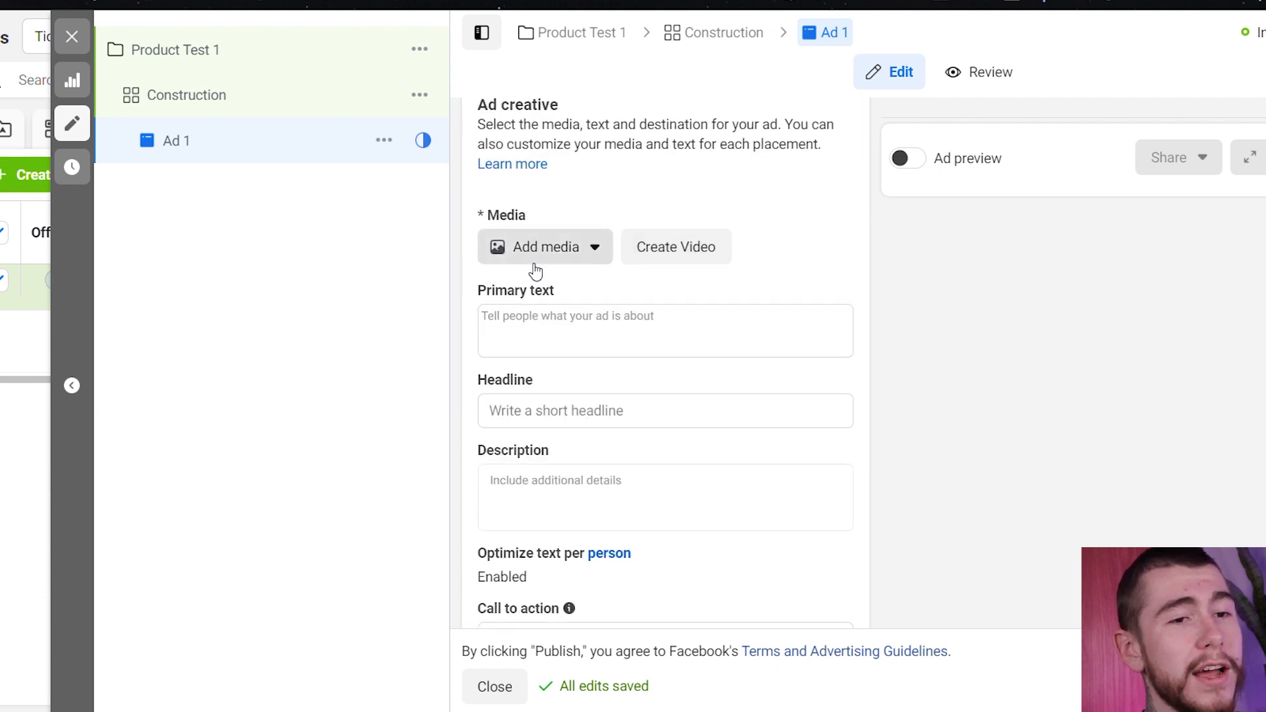
click(570, 260)
click(546, 292)
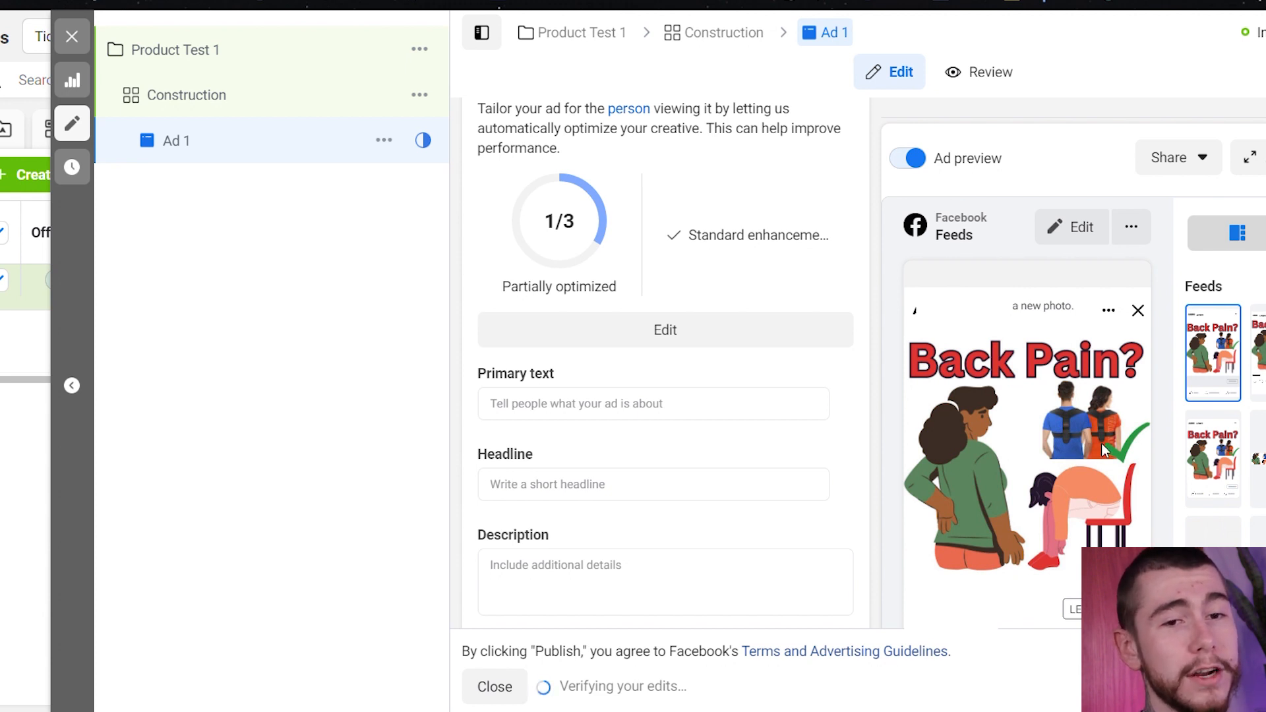
Set the ad's call to action to Shop now
scroll(634, 317, down, 3)
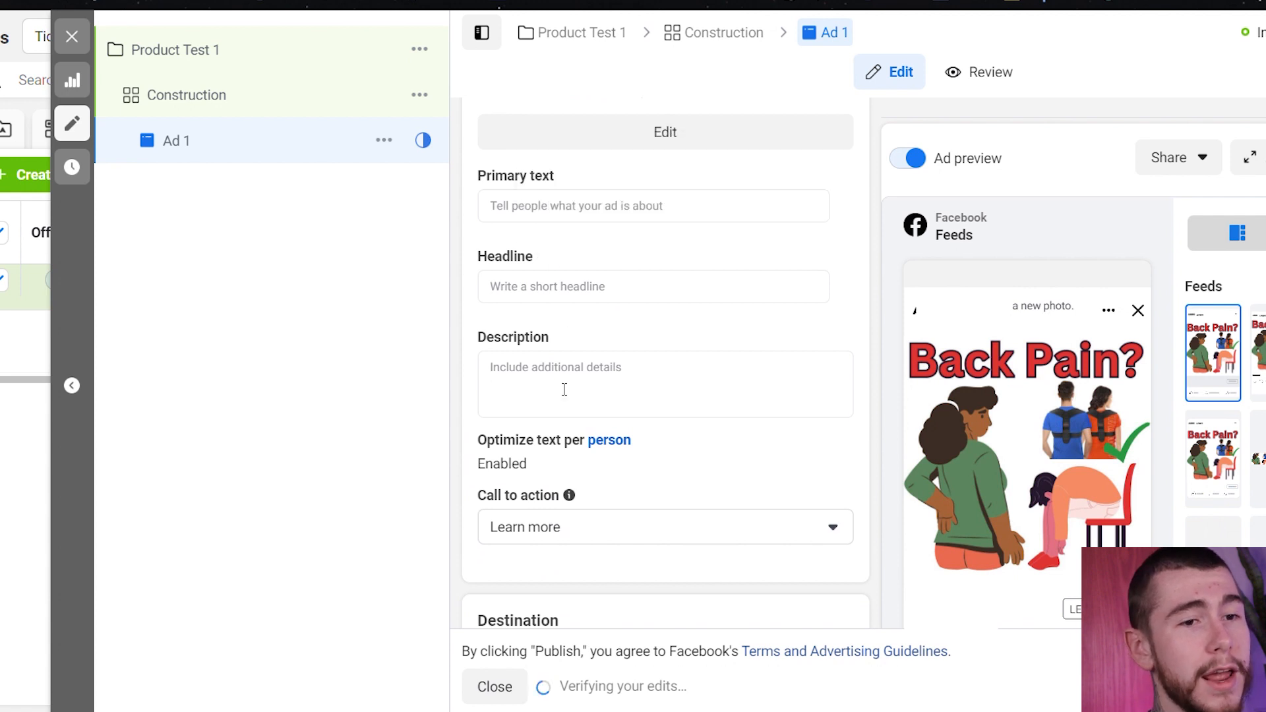
scroll(633, 470, down, 2)
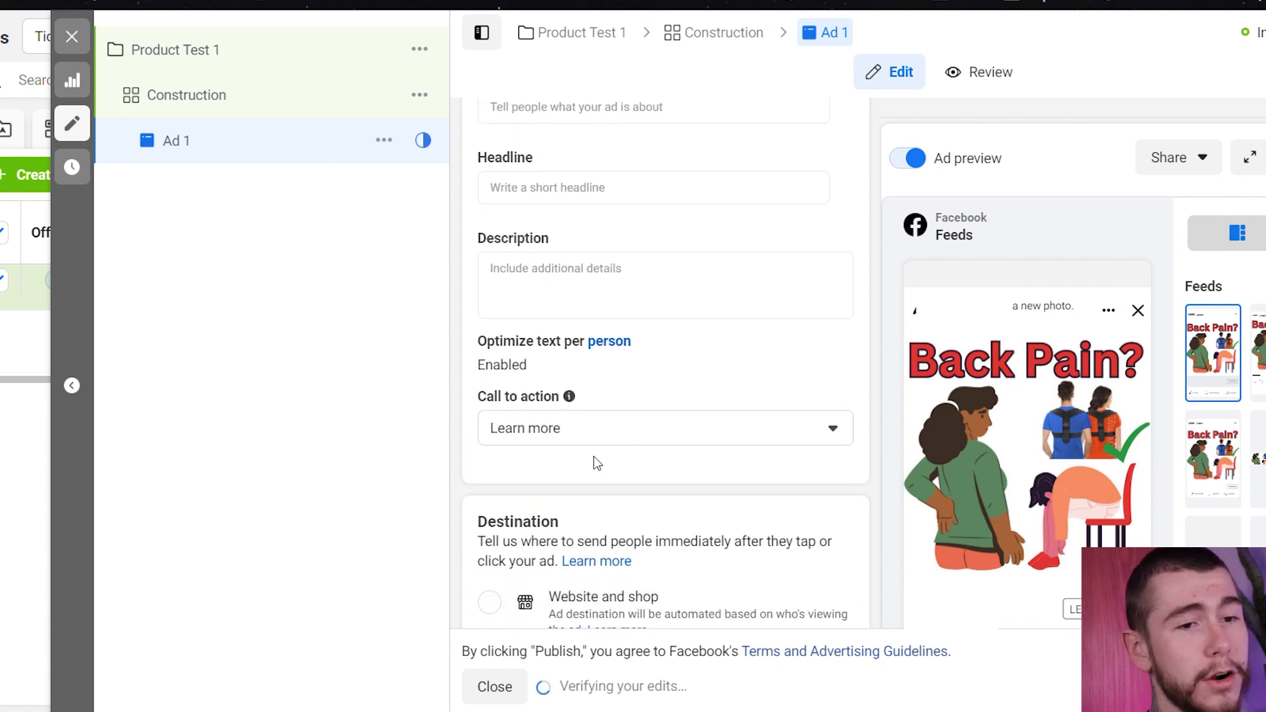
click(564, 435)
scroll(649, 271, down, 1)
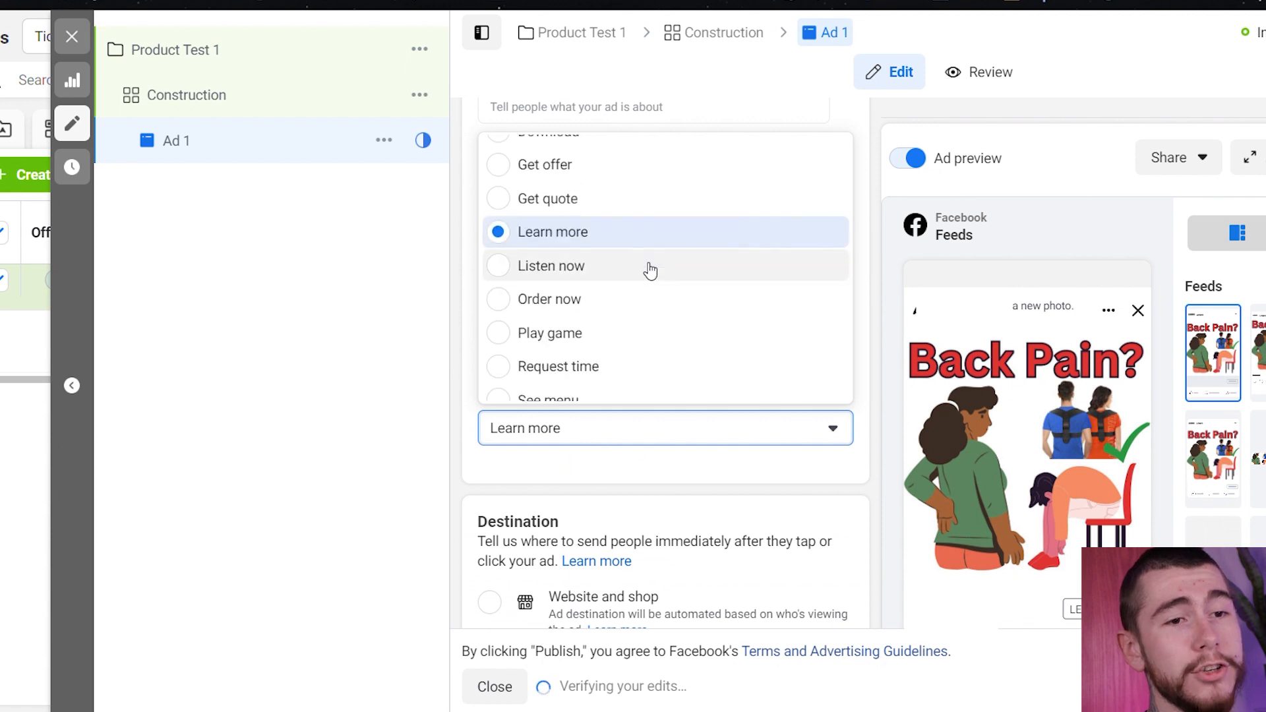
scroll(649, 270, down, 3)
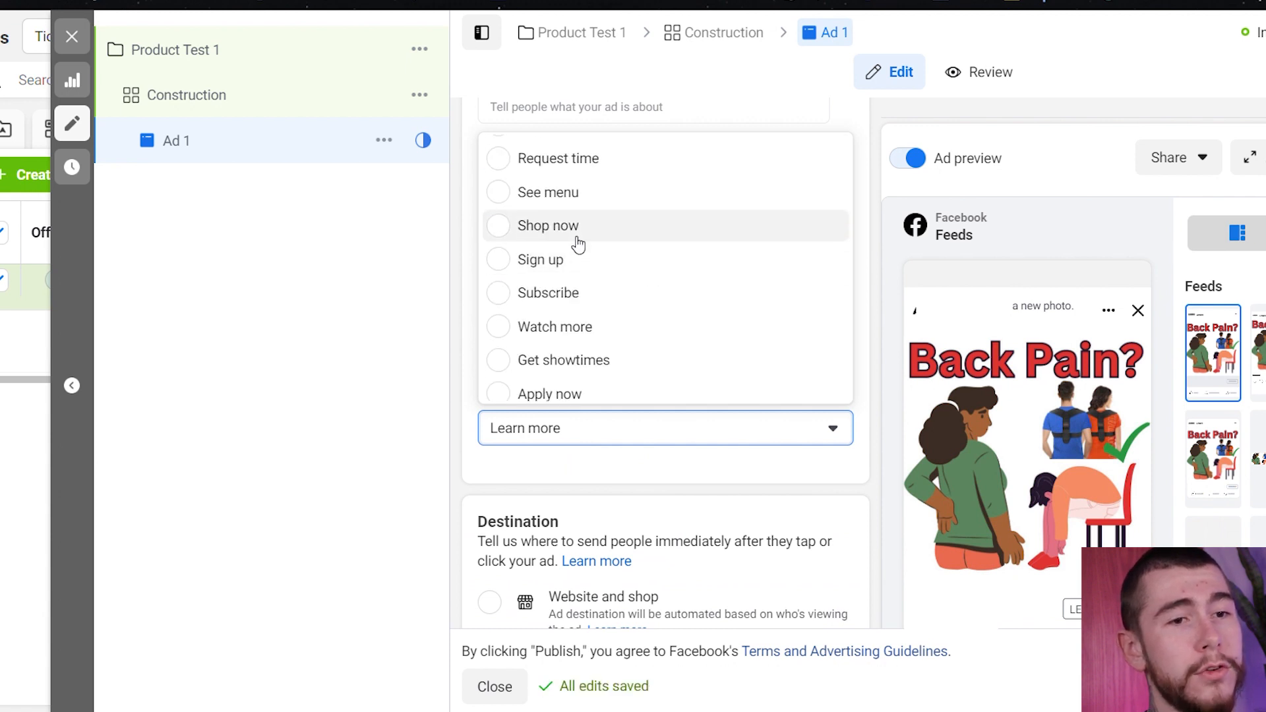
click(543, 227)
Enter the posture corrector testimonial as the ad's primary text, followed by a blank line and "Get Yours Here:"
scroll(659, 346, up, 3)
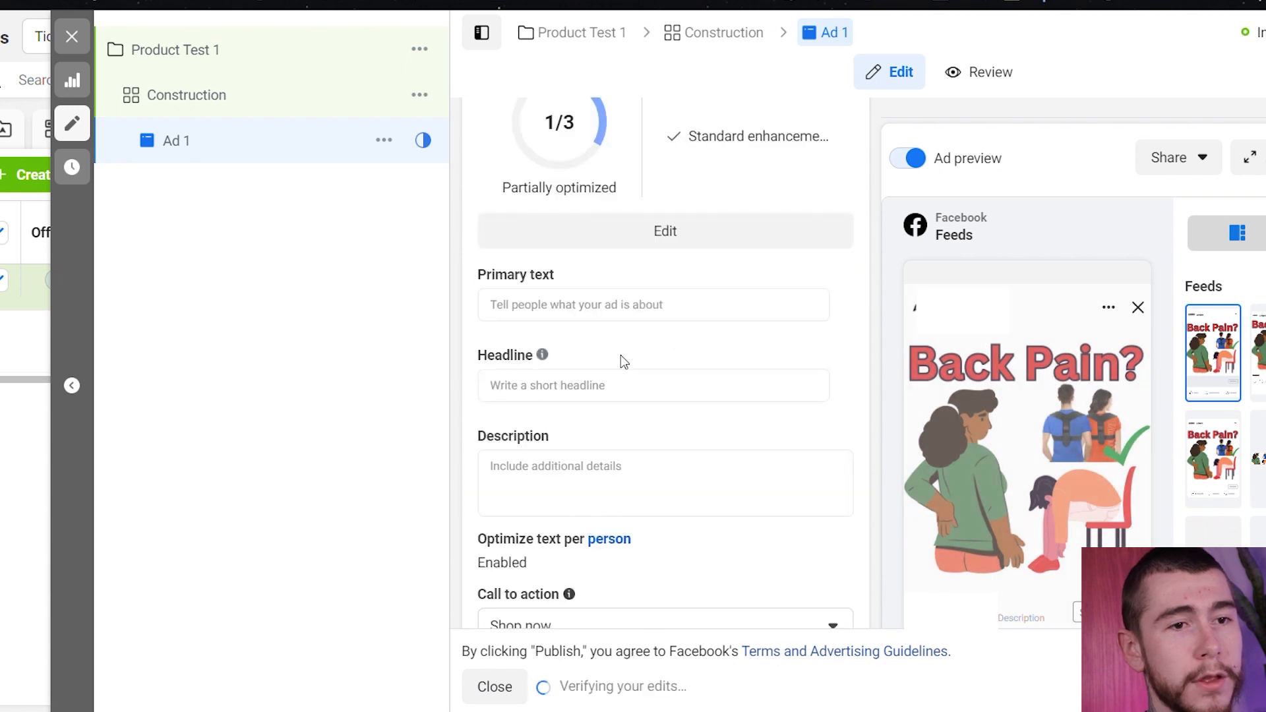
click(541, 305)
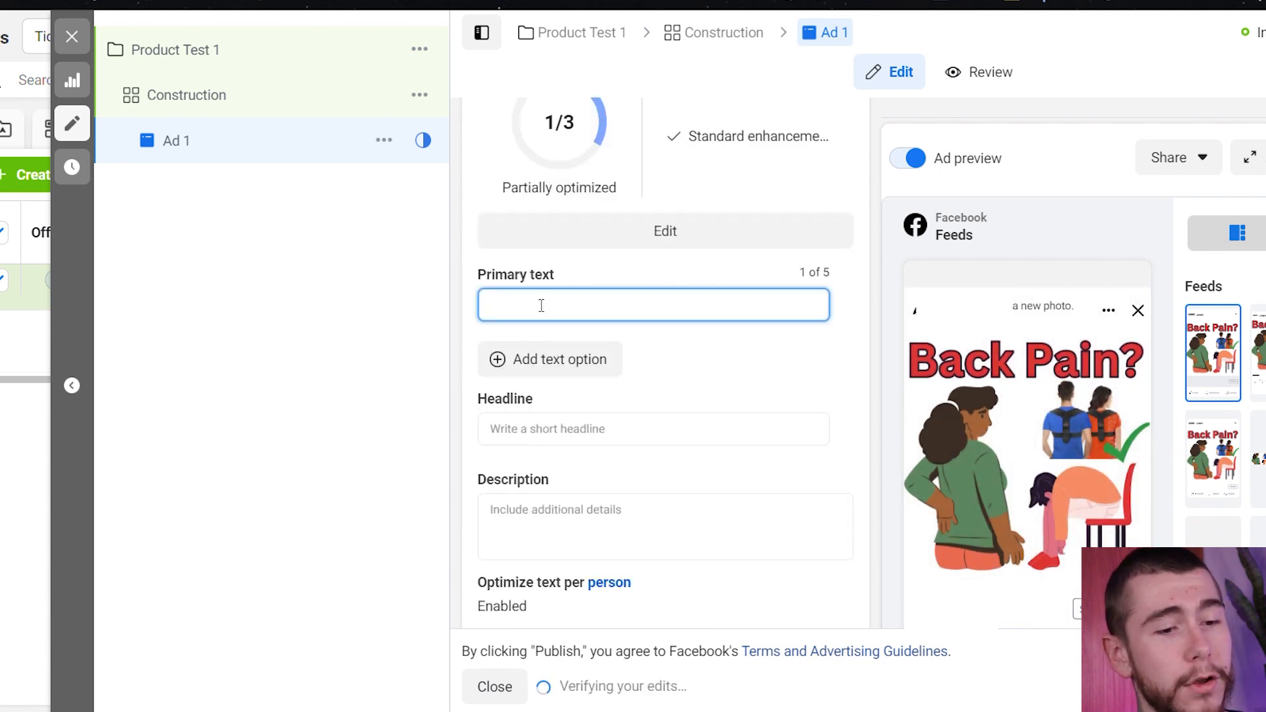
click(591, 271)
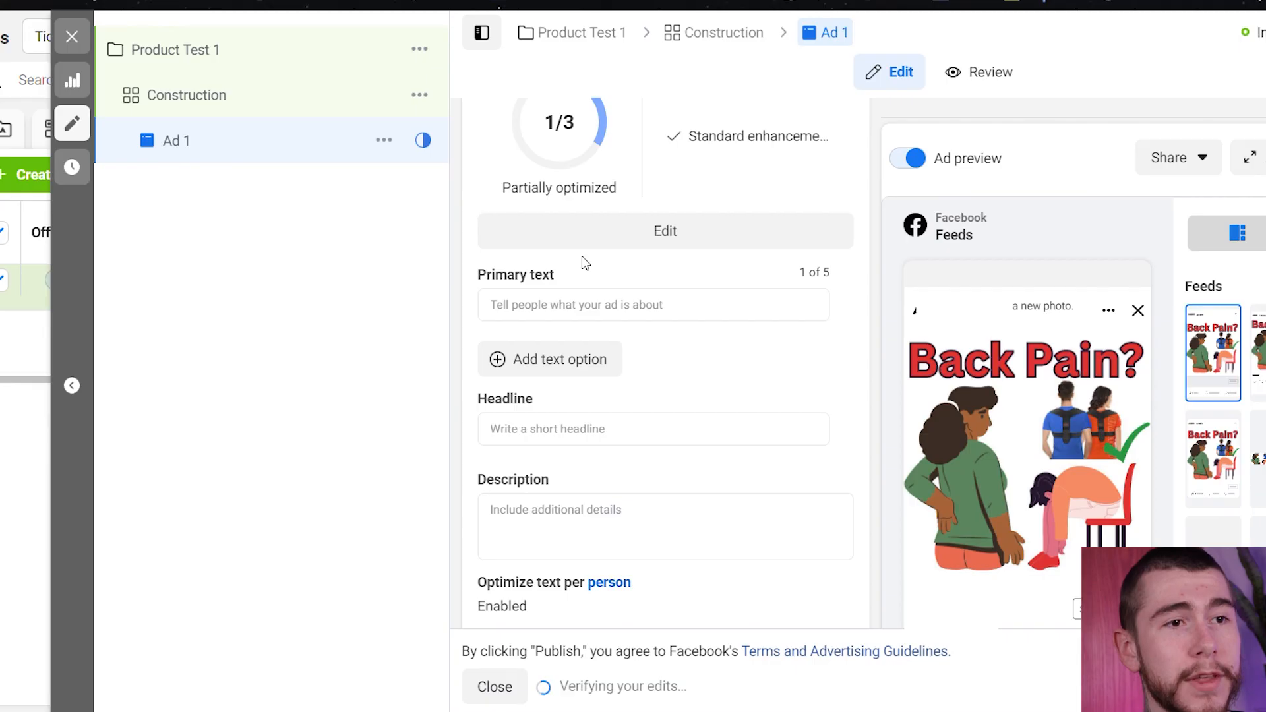
click(593, 310)
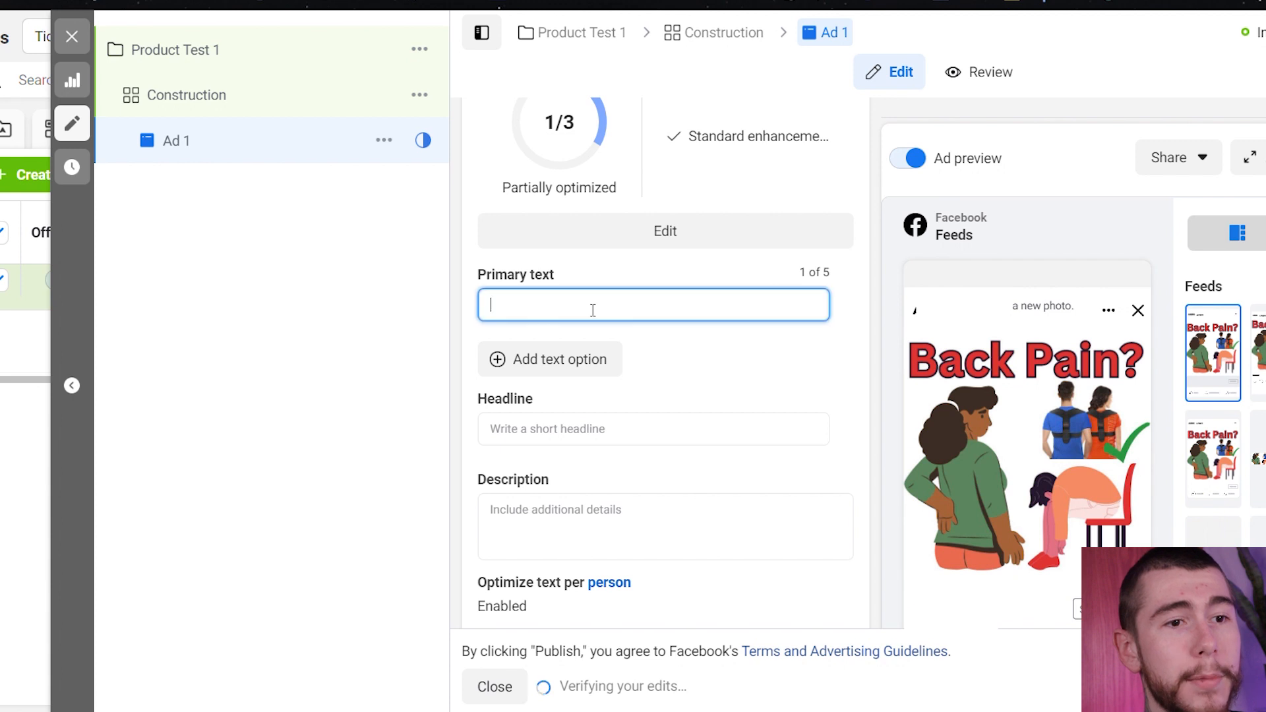
text(The posture corrector has been a game changer for me - it's easy to wear, adjustable and has significantly reduced my neck and shoulder pain. I highly recommend it for anyone who spends long hours sitting or standing.)
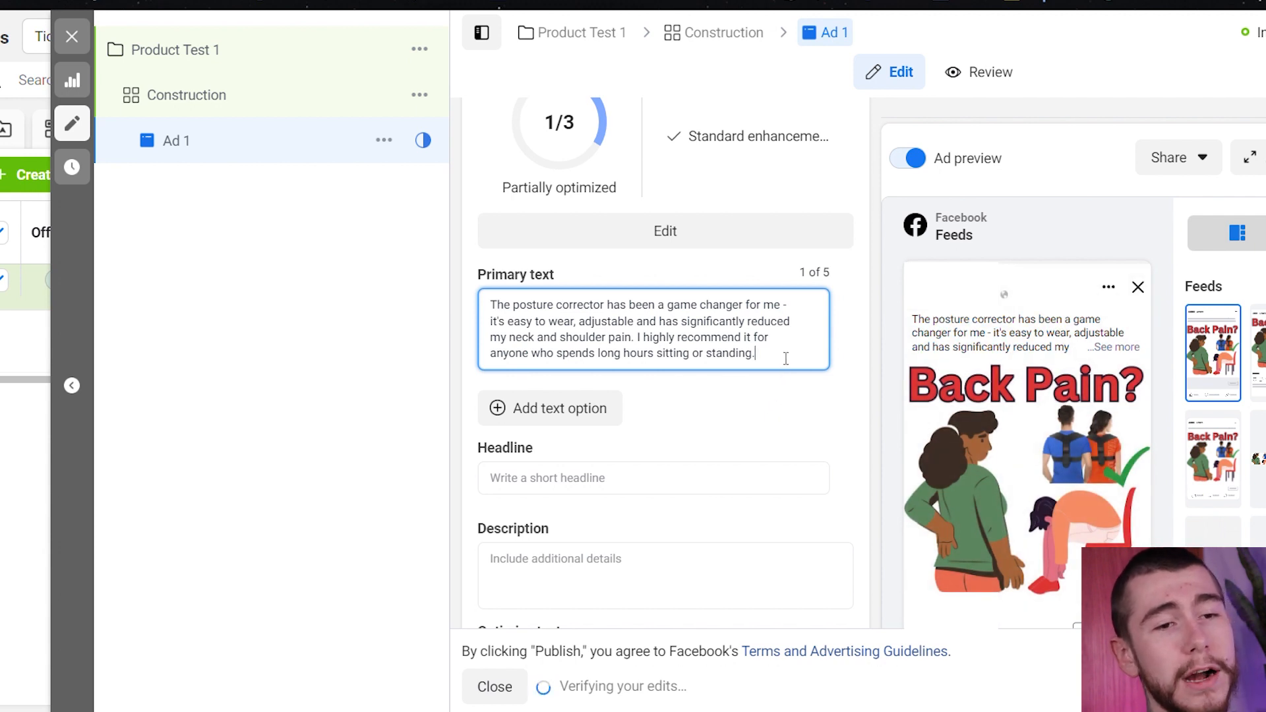
key(Return)
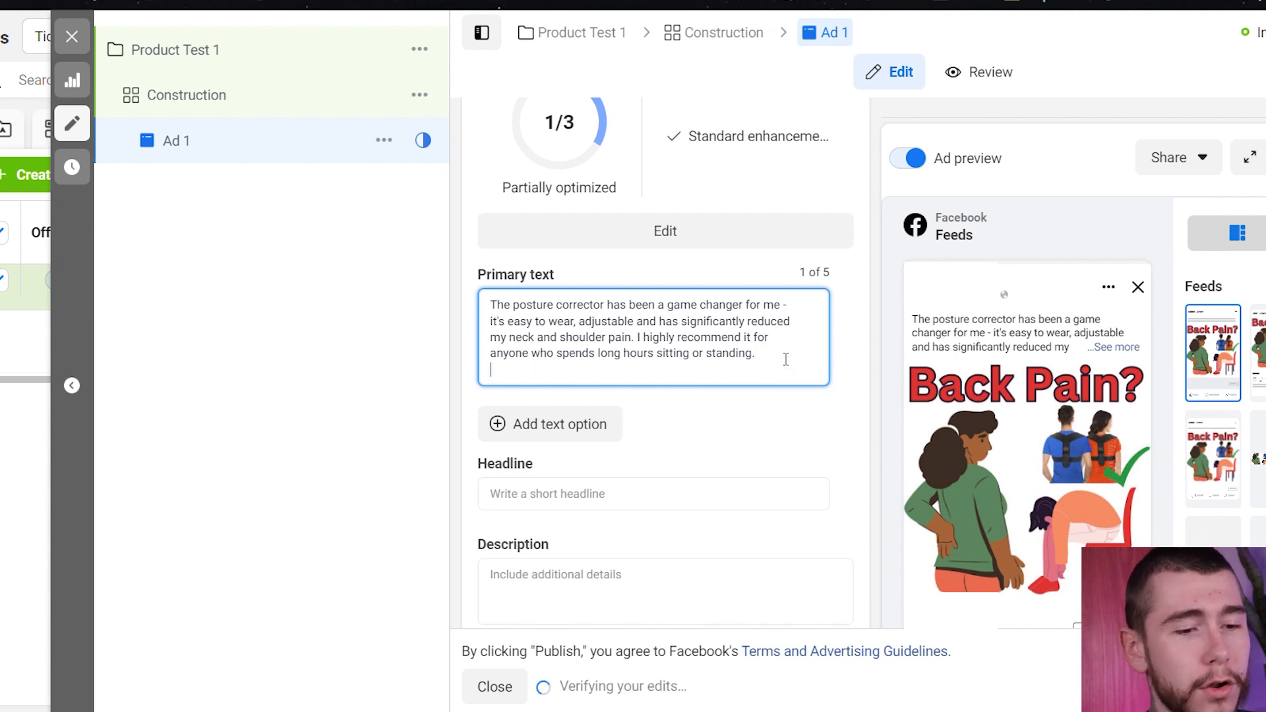
key(Return)
text(Get Yours Here)
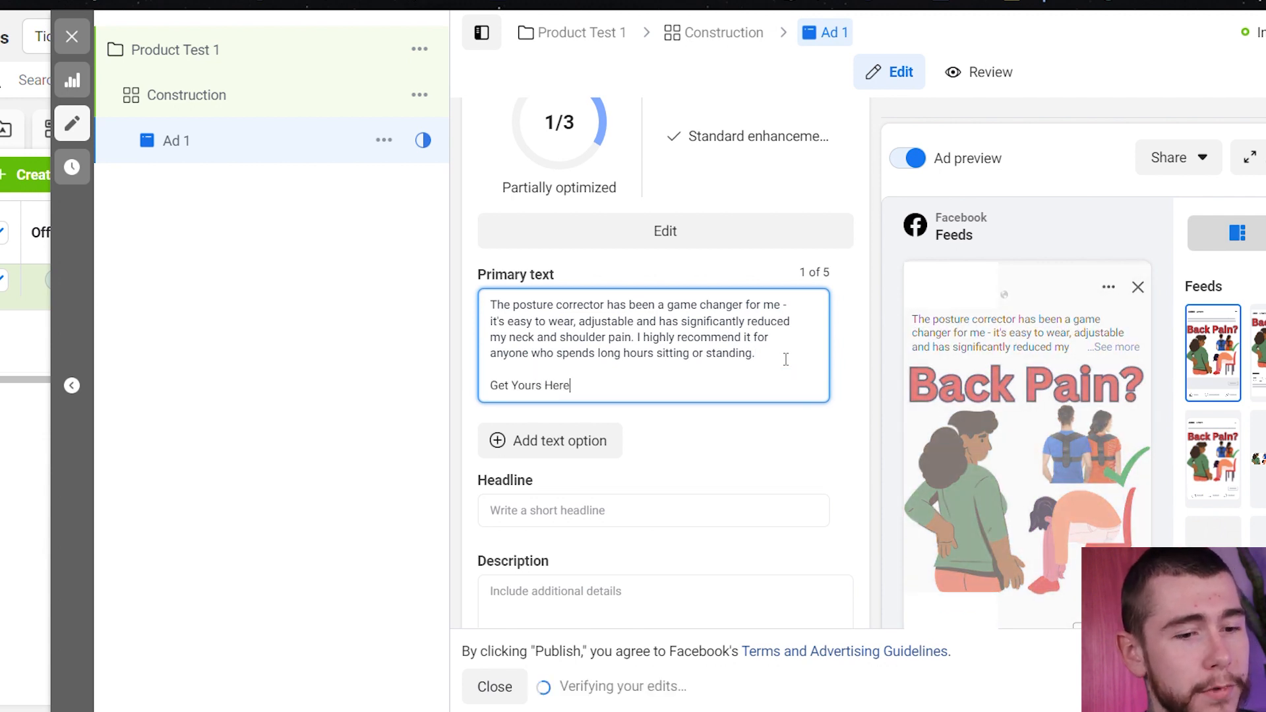
text(:)
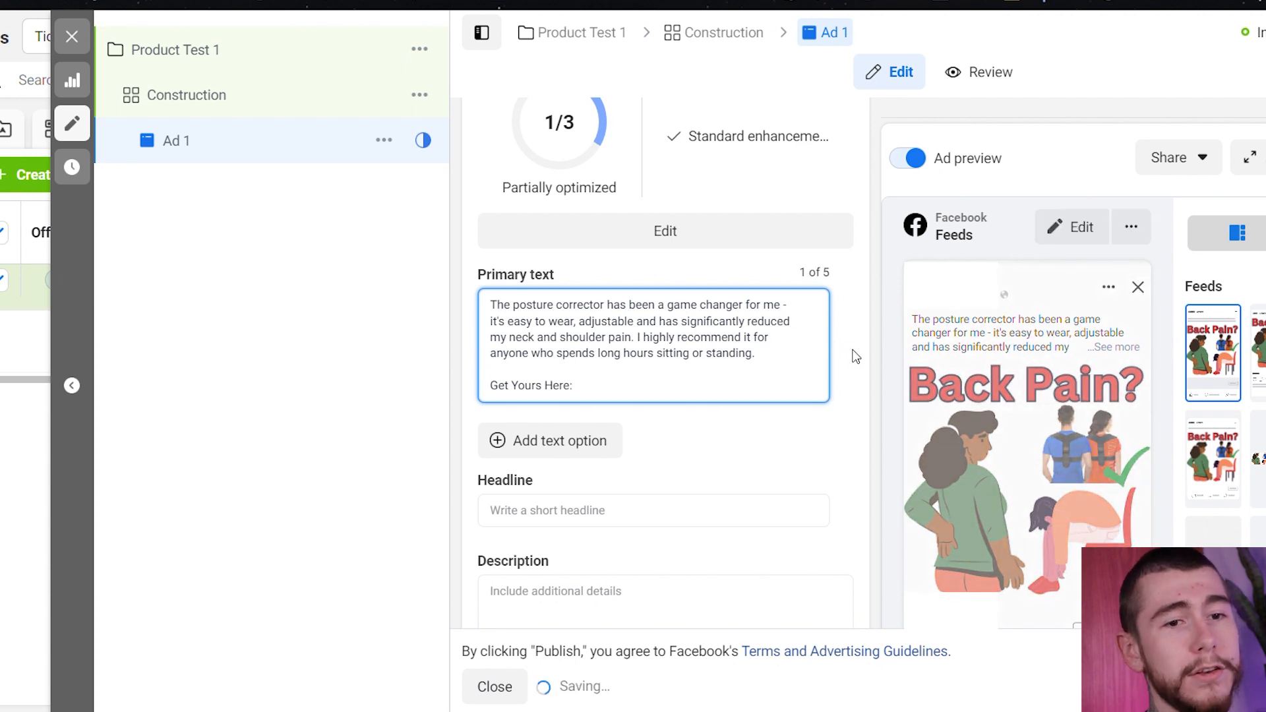
Separate the testimonial from "Get Yours Here:" in the primary text with blank lines and three lines of single dots
click(776, 353)
scroll(772, 357, up, 1)
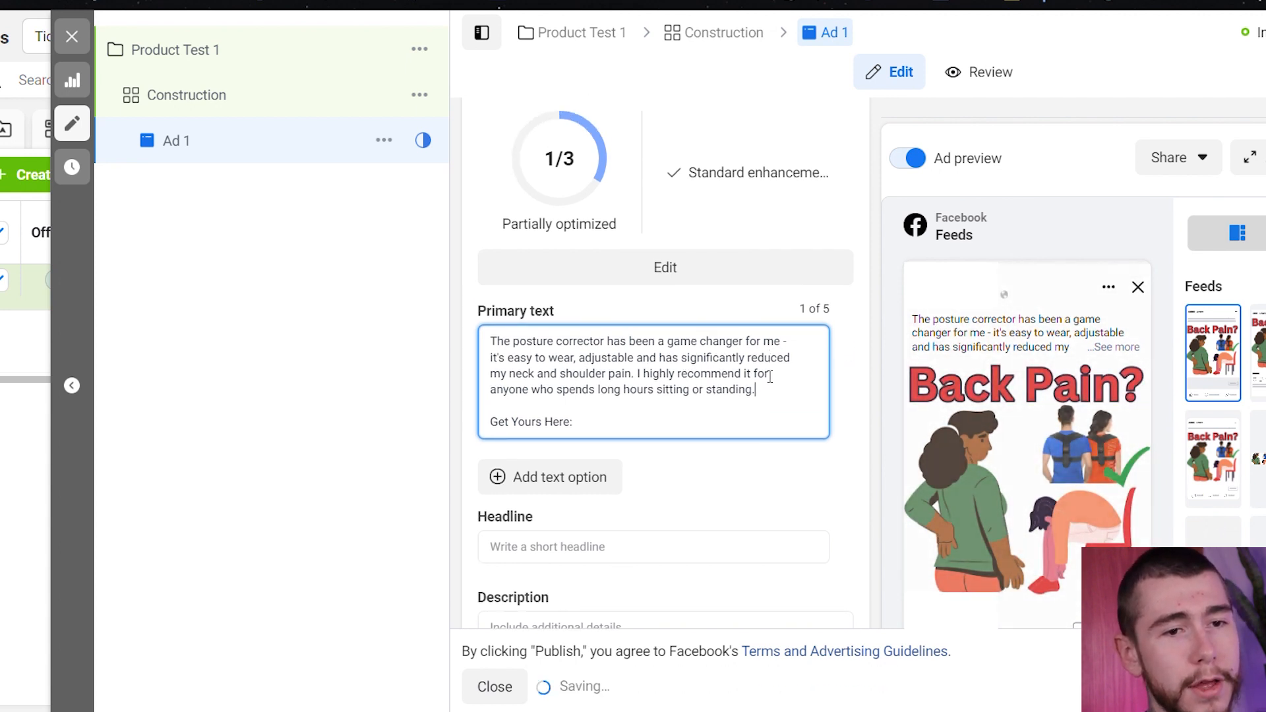
key(Return)
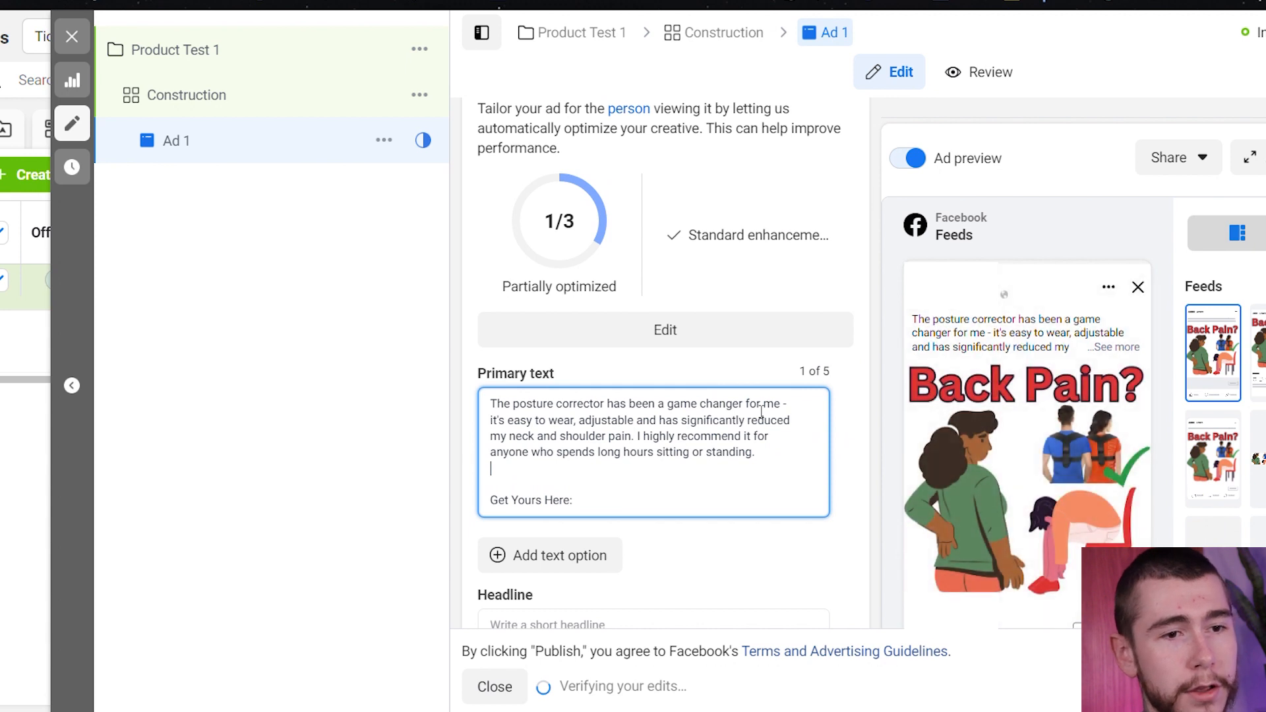
key(Return)
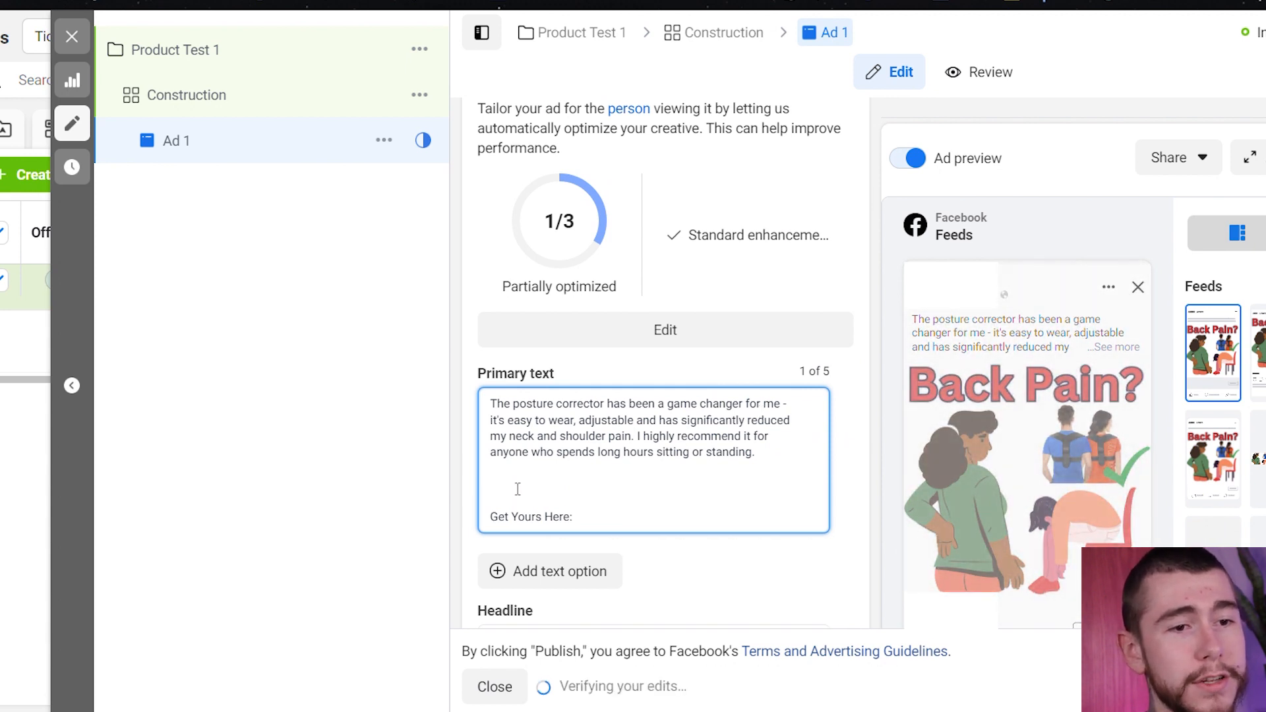
key(Return)
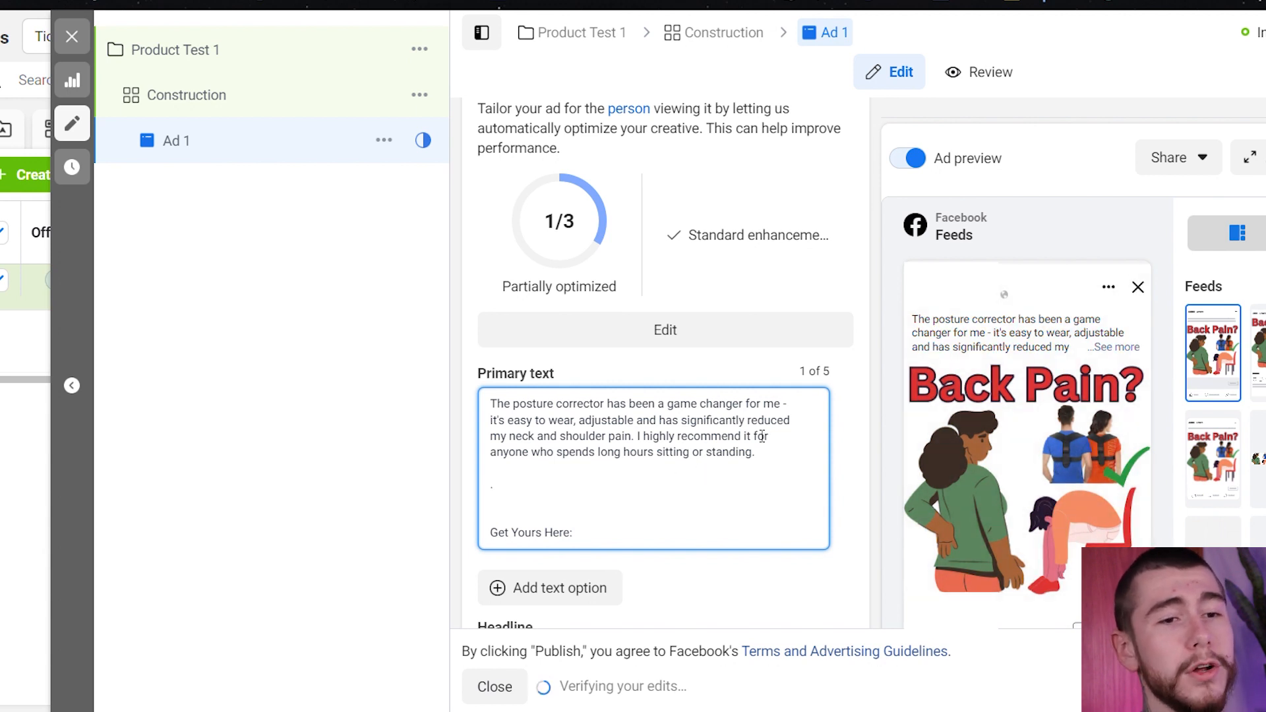
key(Return)
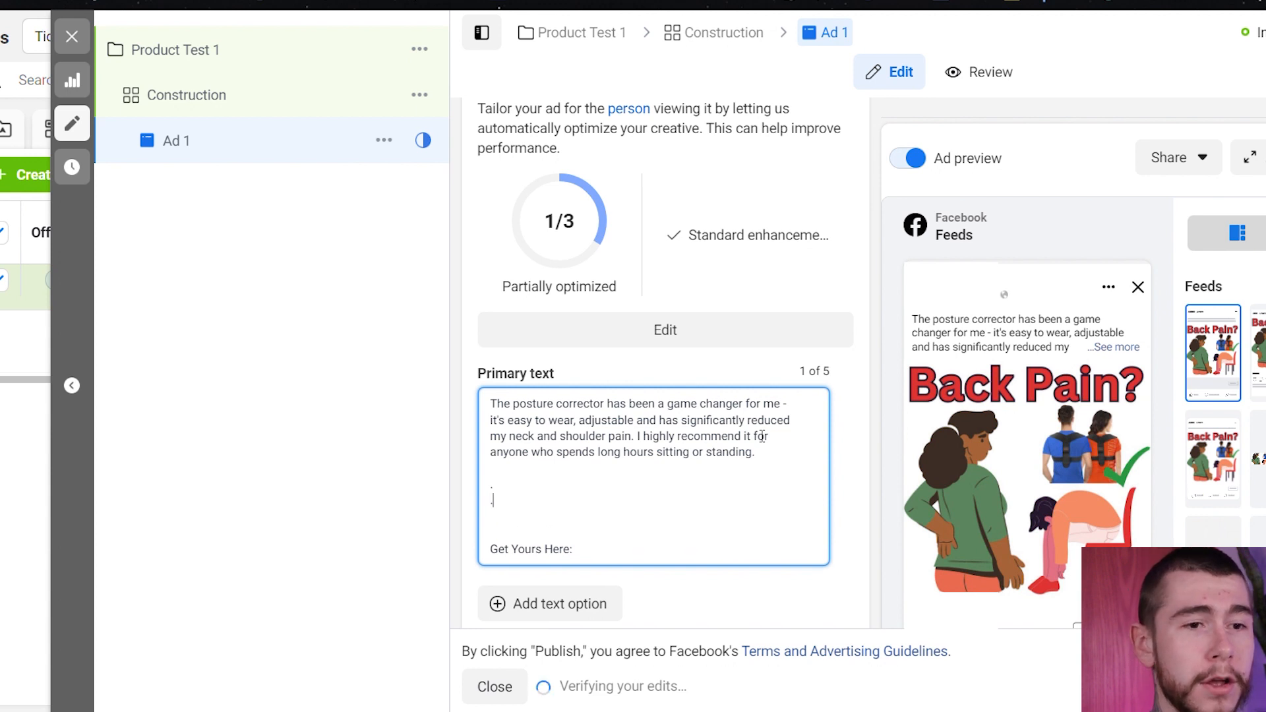
text(.)
key(Return)
text(.)
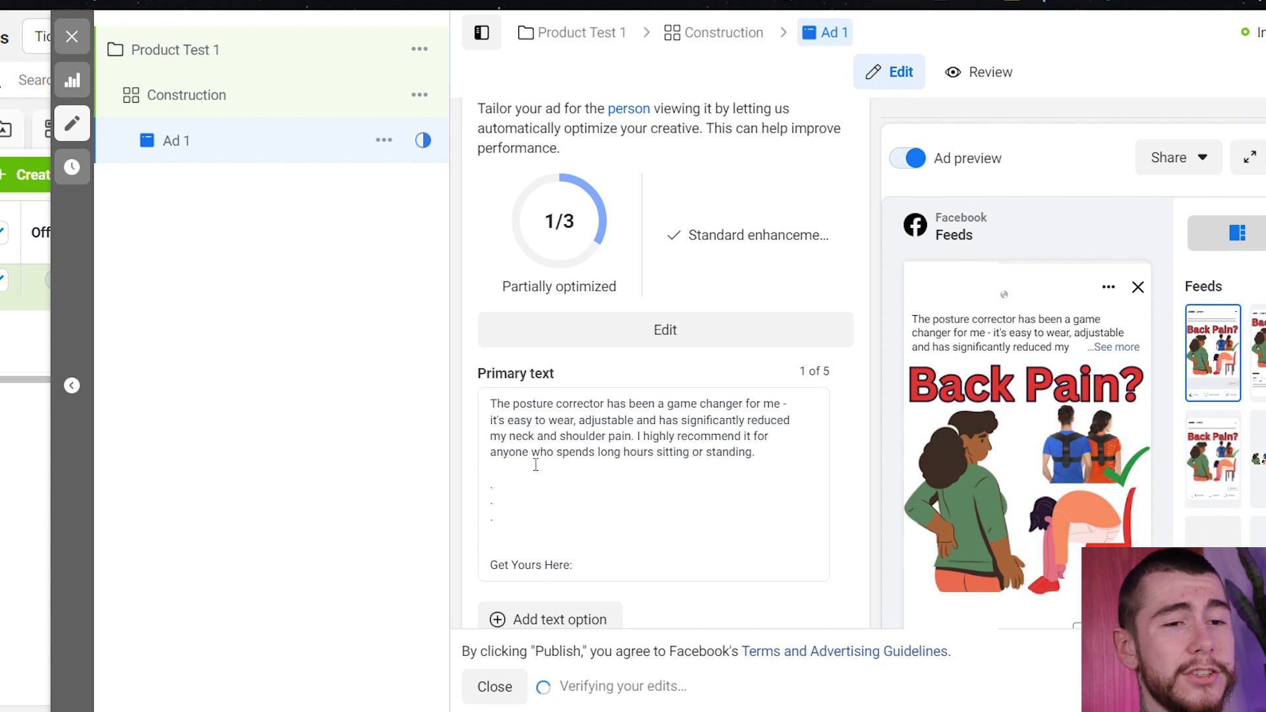
drag(519, 508, 490, 452)
click(601, 420)
Enter "Goodbye Back Pain" as the ad's headline
scroll(627, 474, down, 3)
scroll(627, 474, down, 3)
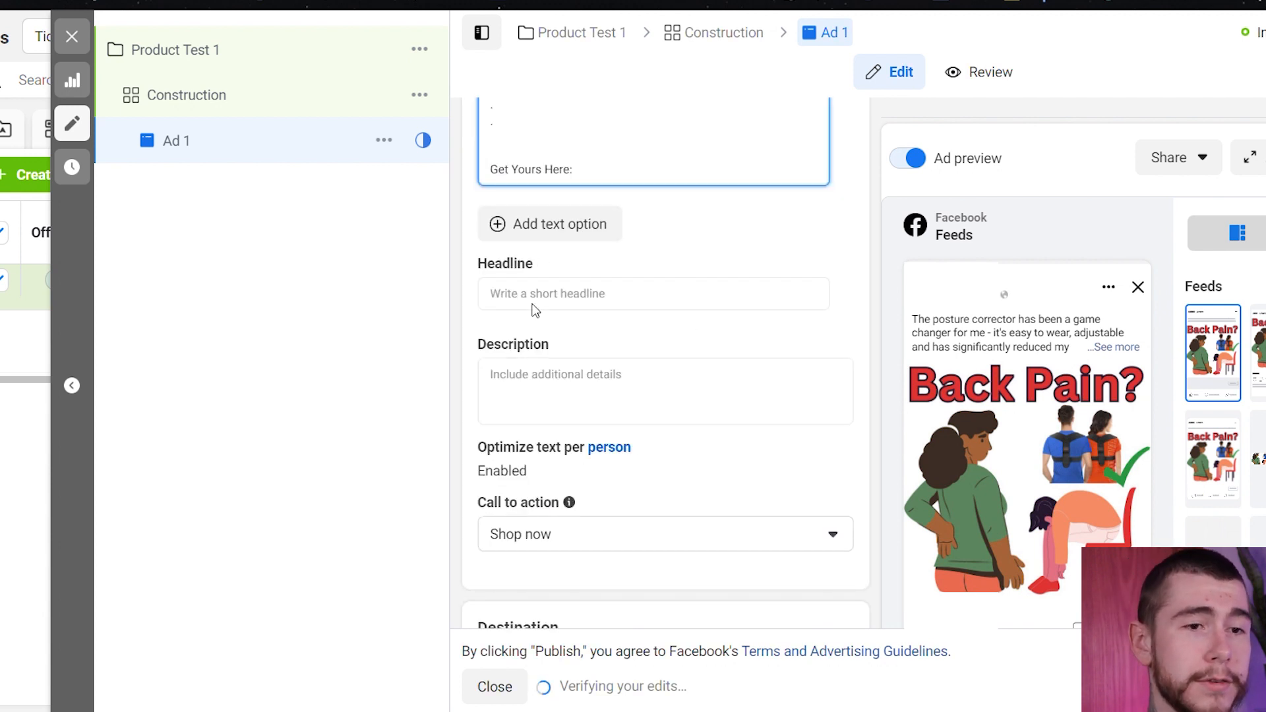
scroll(754, 387, down, 1)
scroll(524, 269, down, 1)
scroll(573, 392, up, 3)
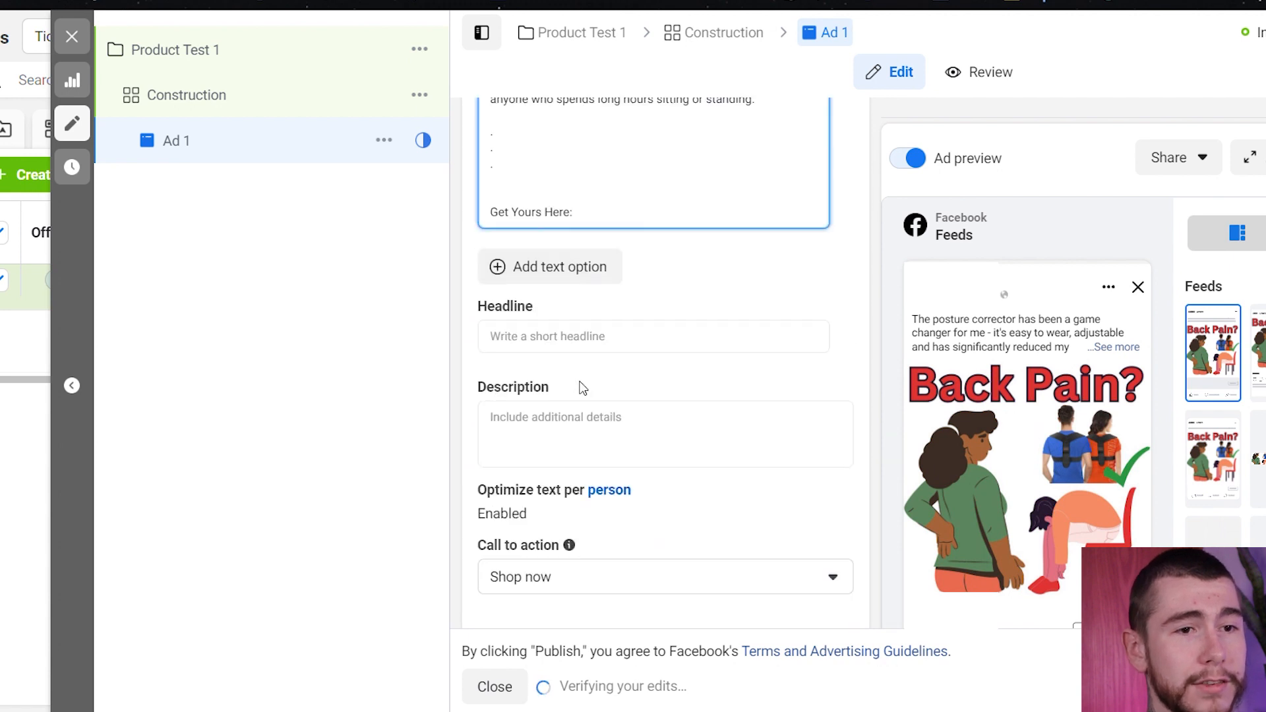
click(552, 405)
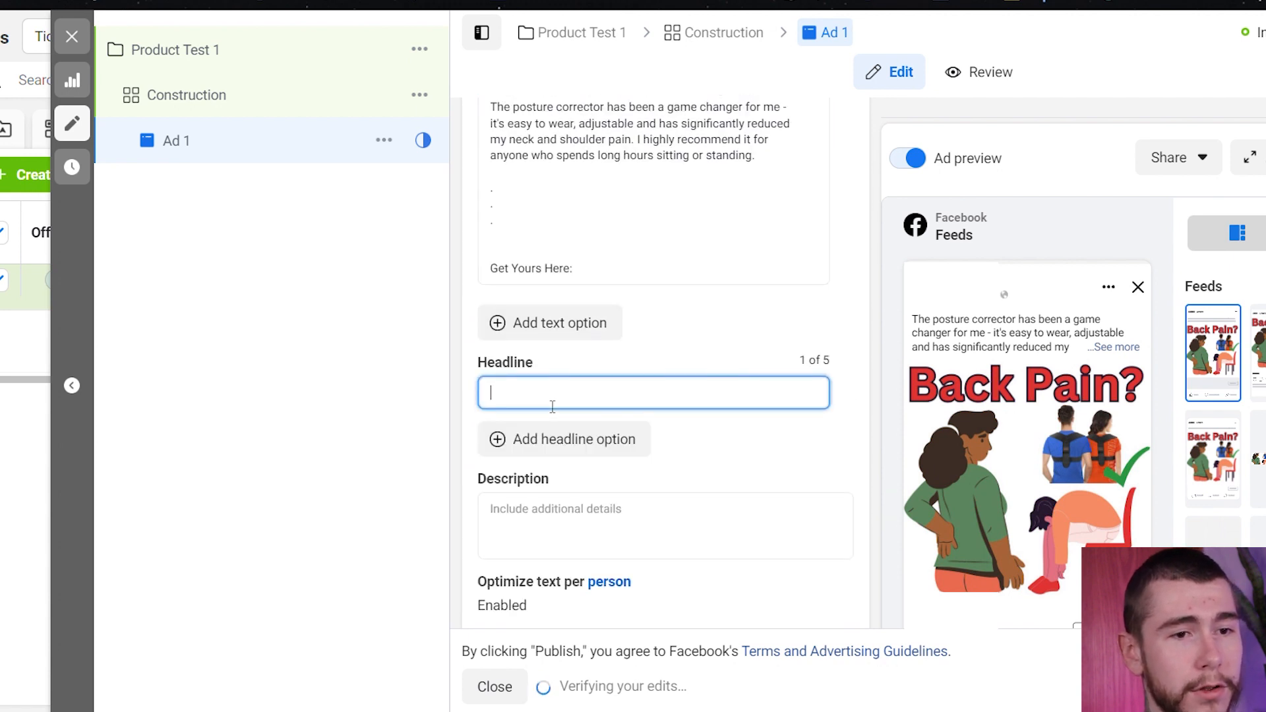
text(Goodbye Back Pain)
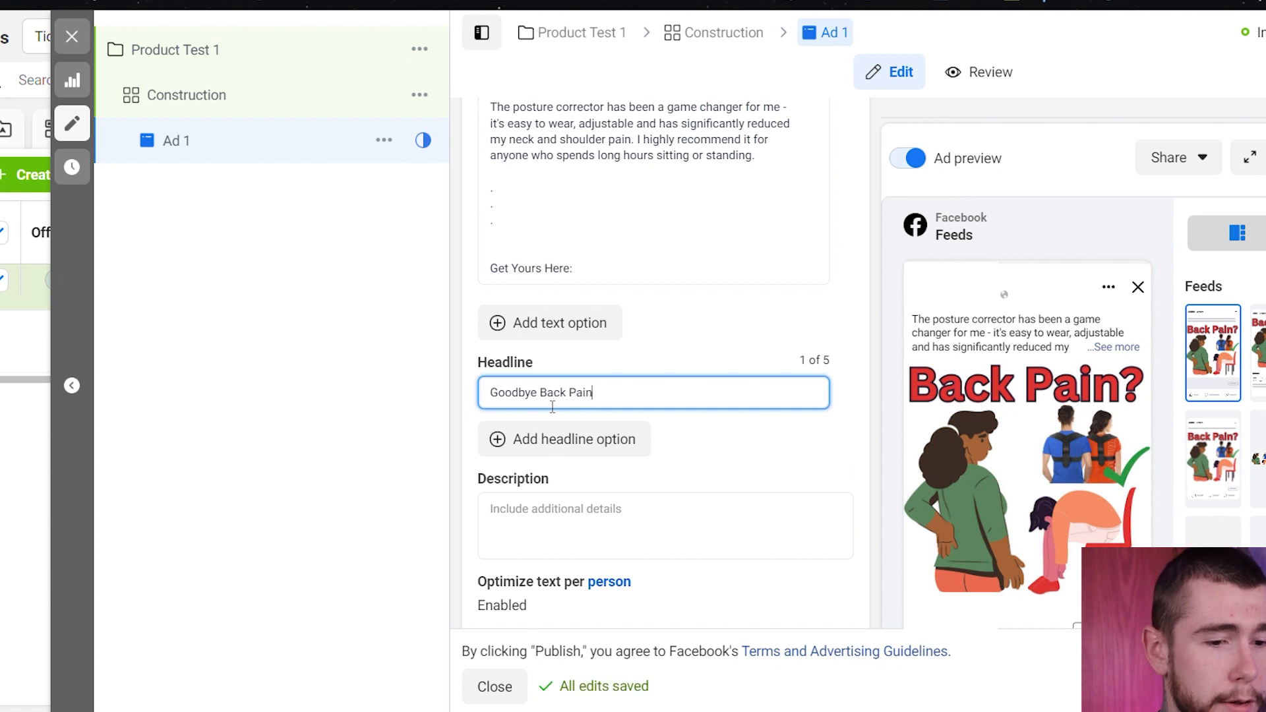
Enter "Sale Ends Tonight" as the ad's description
click(661, 522)
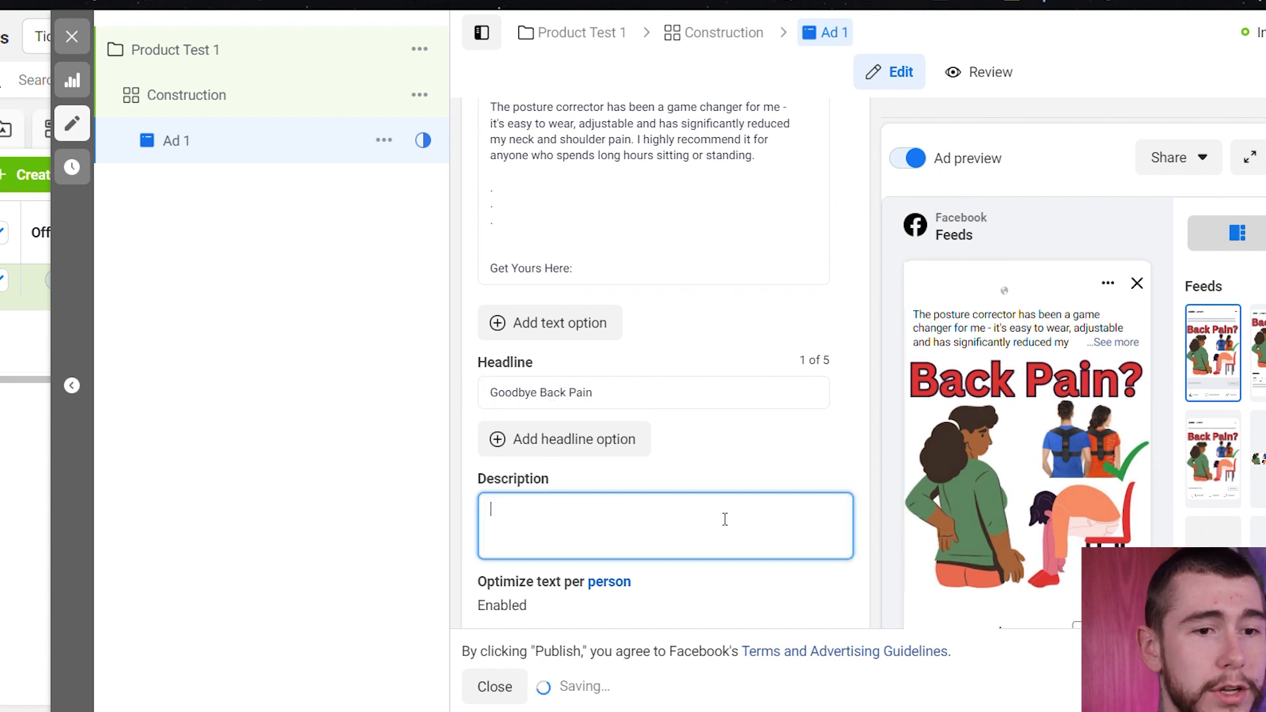
scroll(660, 462, down, 2)
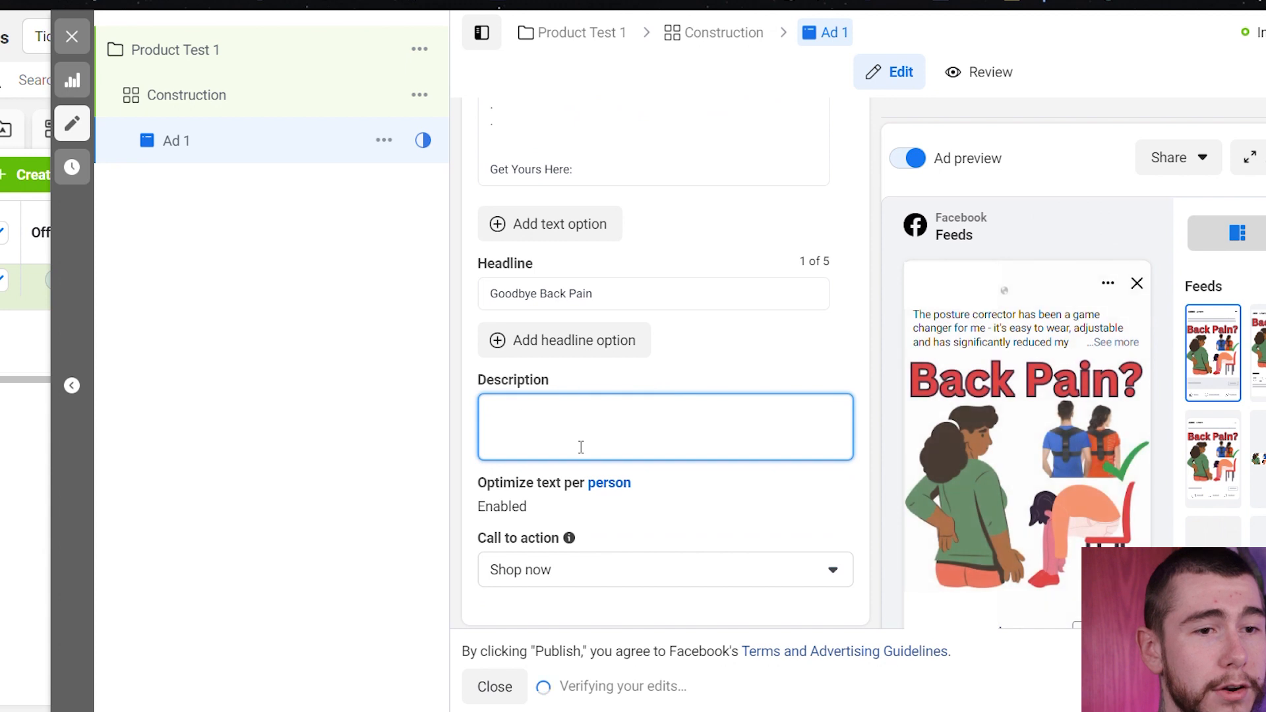
text(Sa)
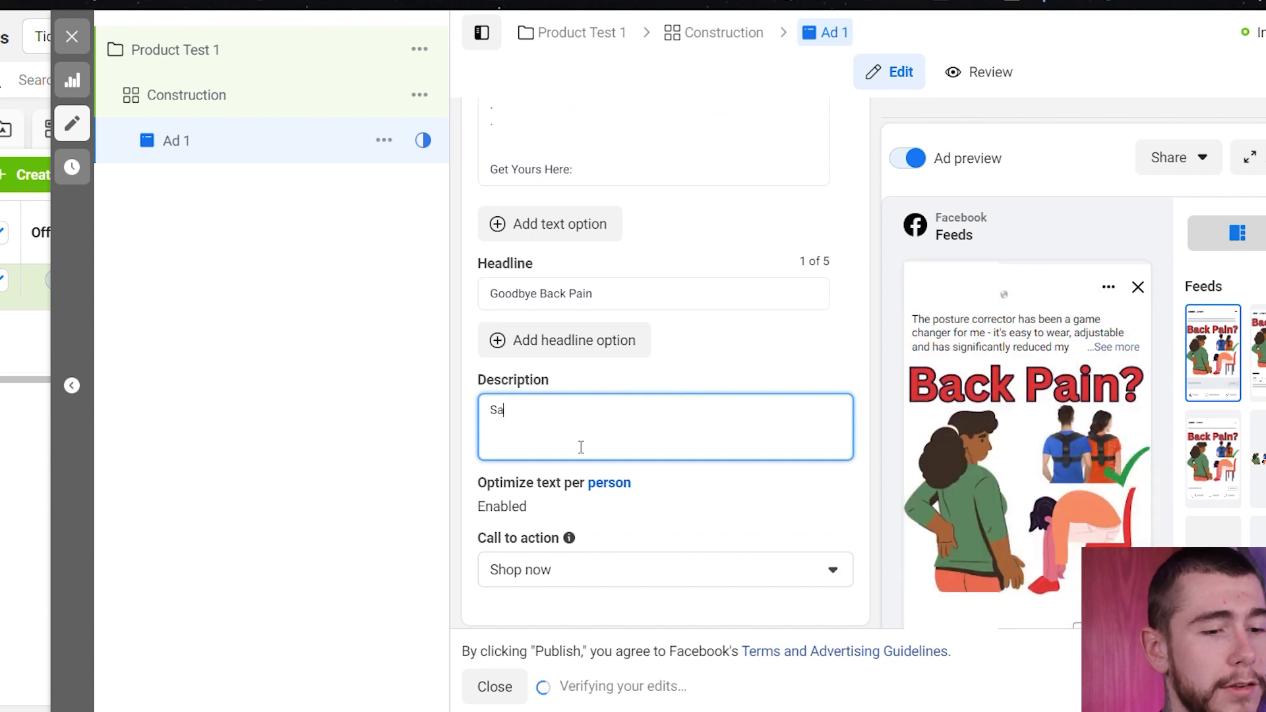
text(le Ends Tonight)
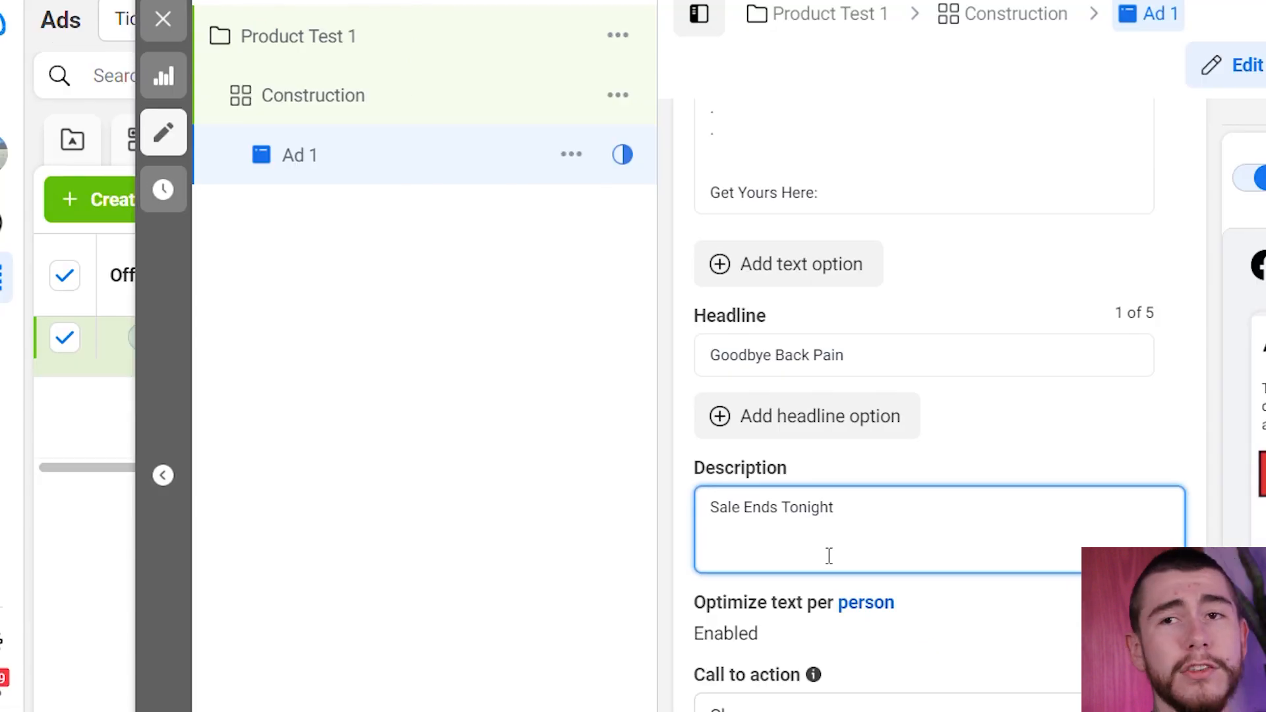
click(1012, 447)
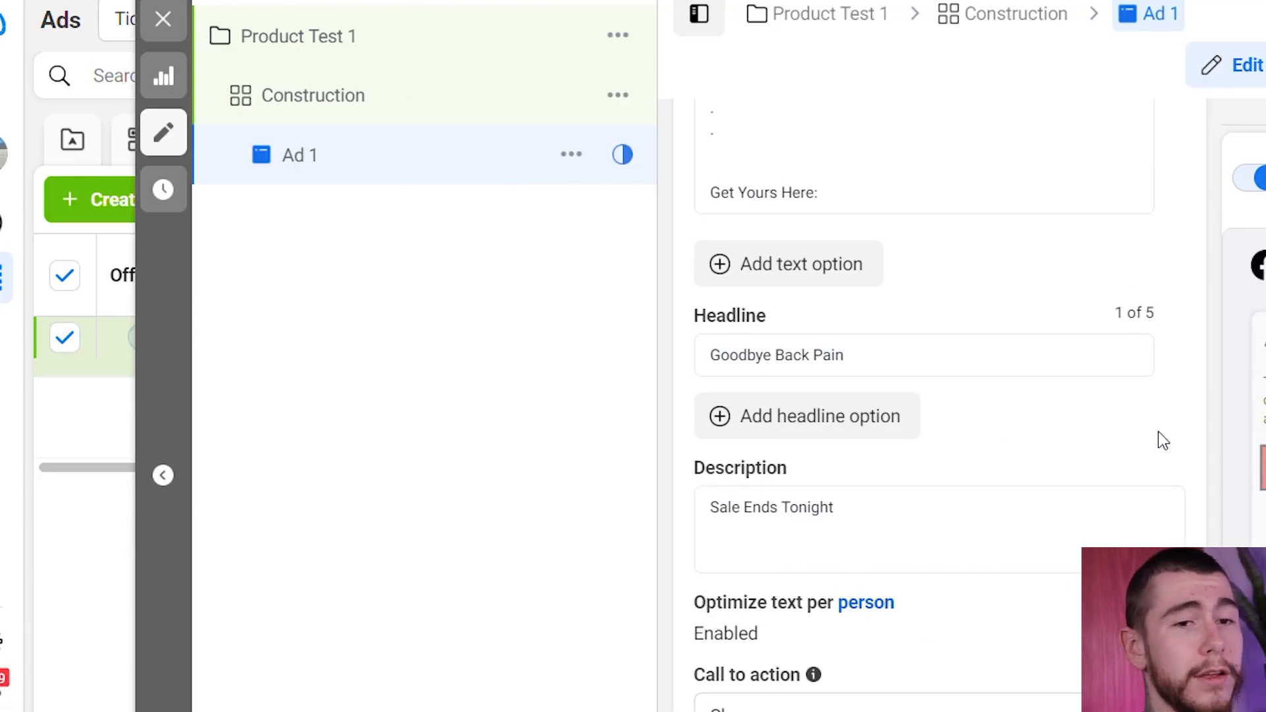
Review the ad's destination, website URL, display link, languages and tracking settings
scroll(1142, 336, down, 3)
scroll(1121, 360, down, 3)
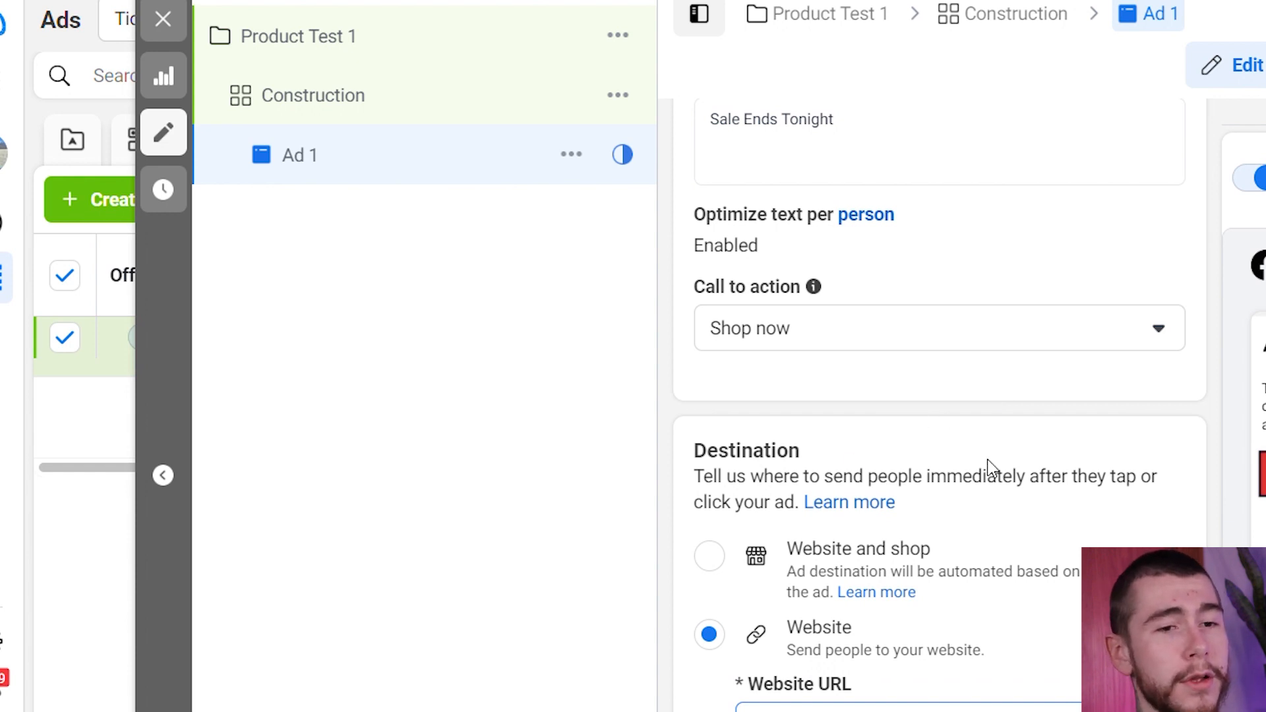
scroll(988, 467, down, 2)
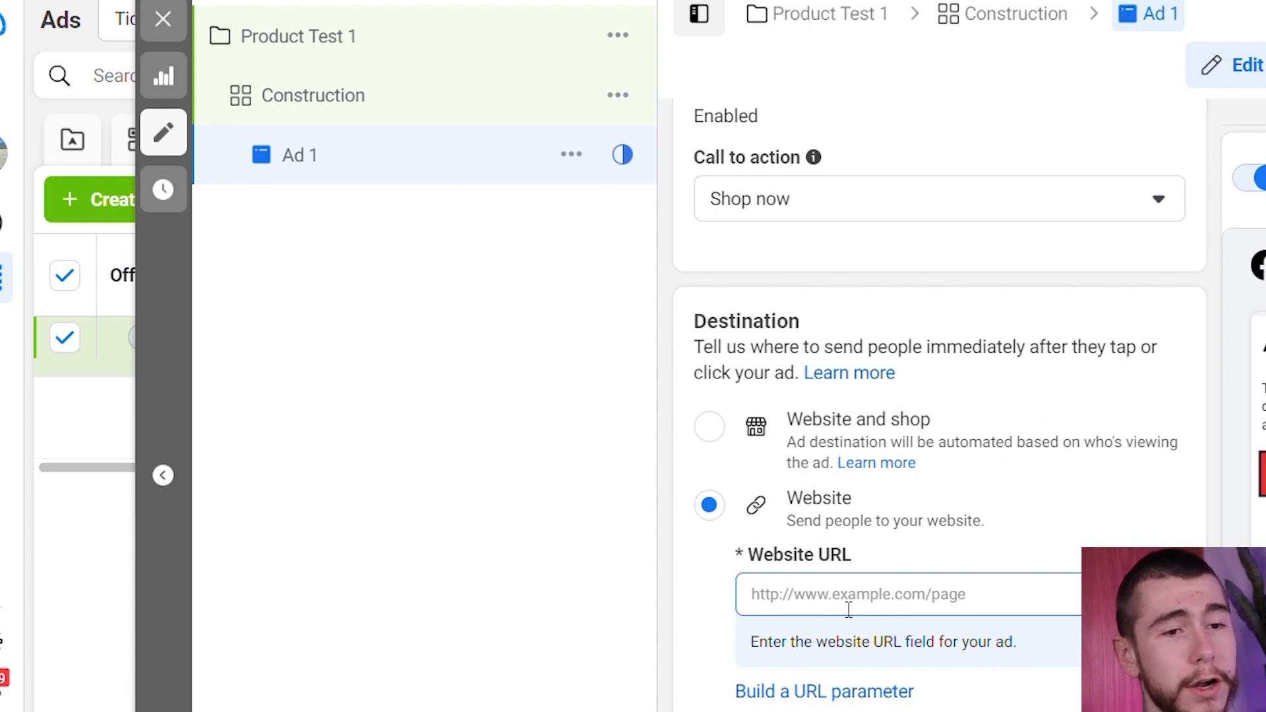
scroll(849, 610, down, 2)
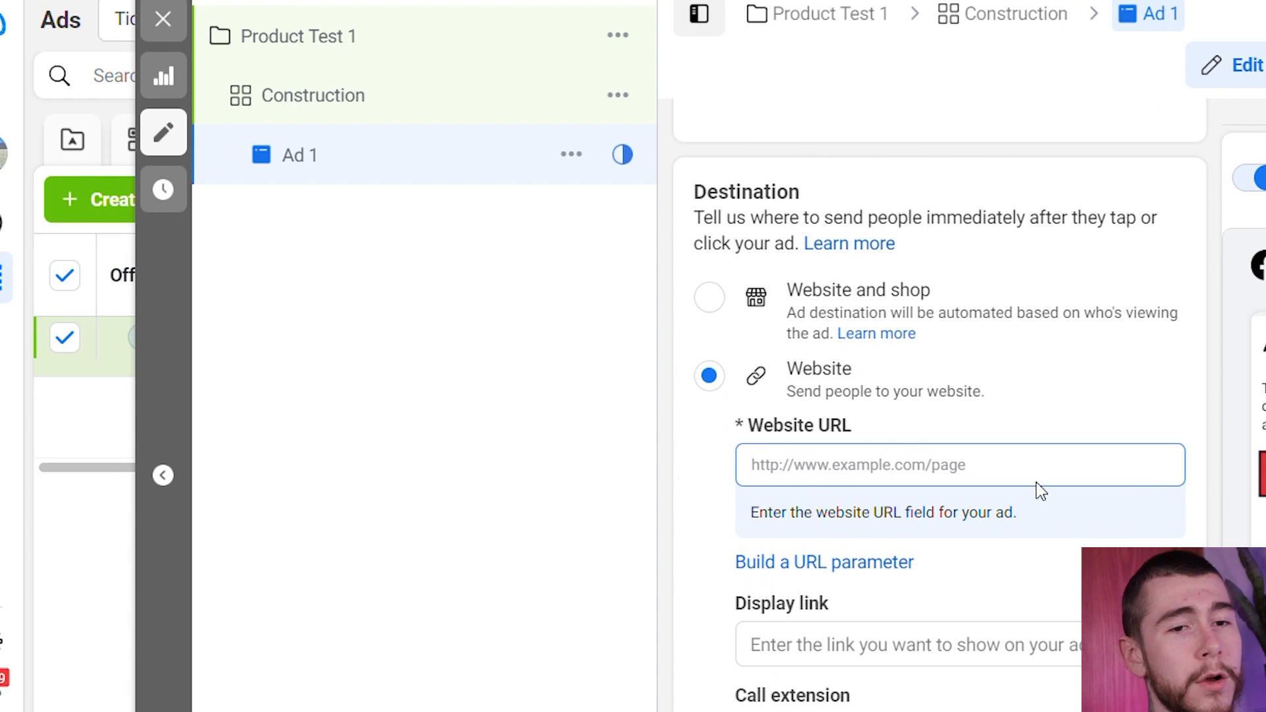
scroll(1091, 480, down, 4)
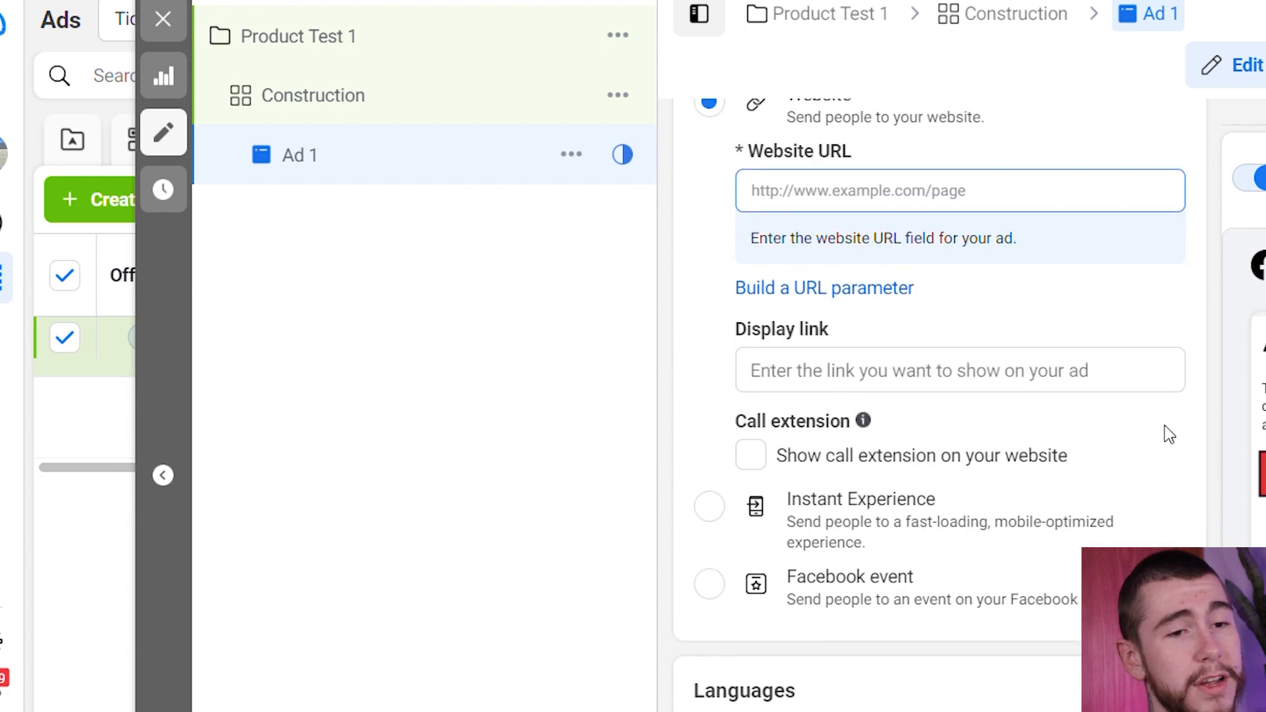
scroll(1164, 426, down, 2)
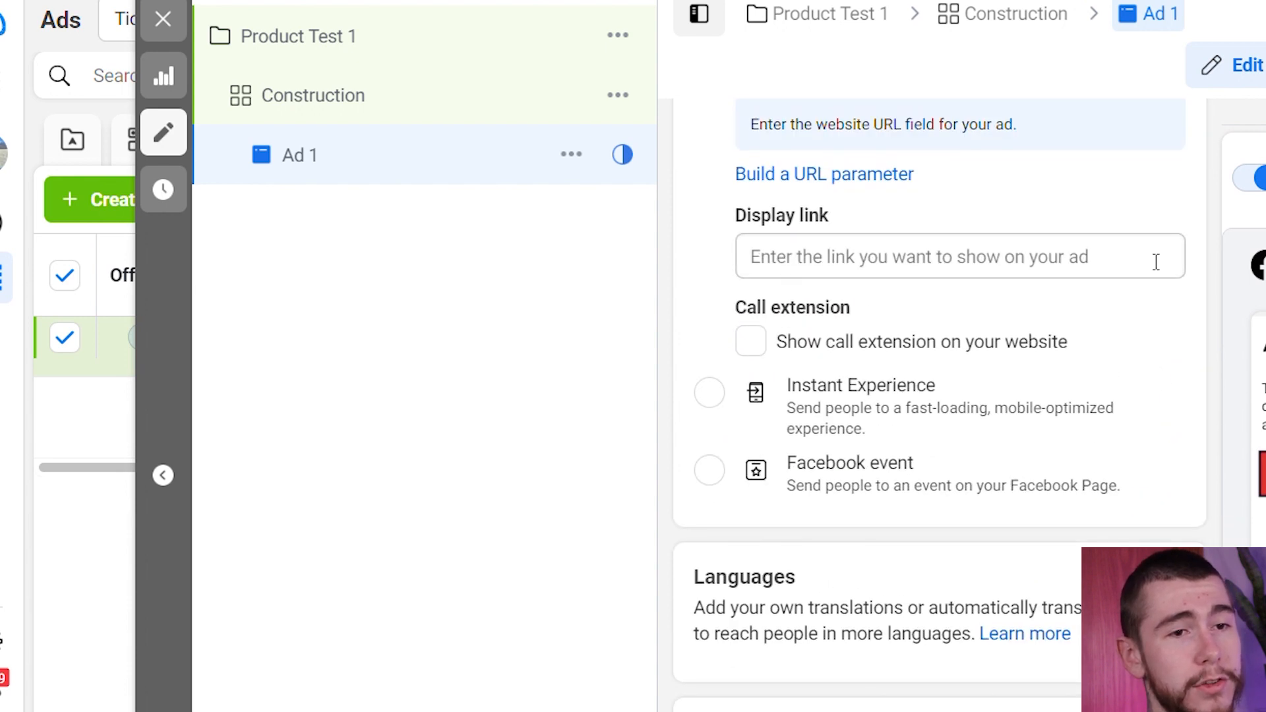
scroll(959, 486, down, 6)
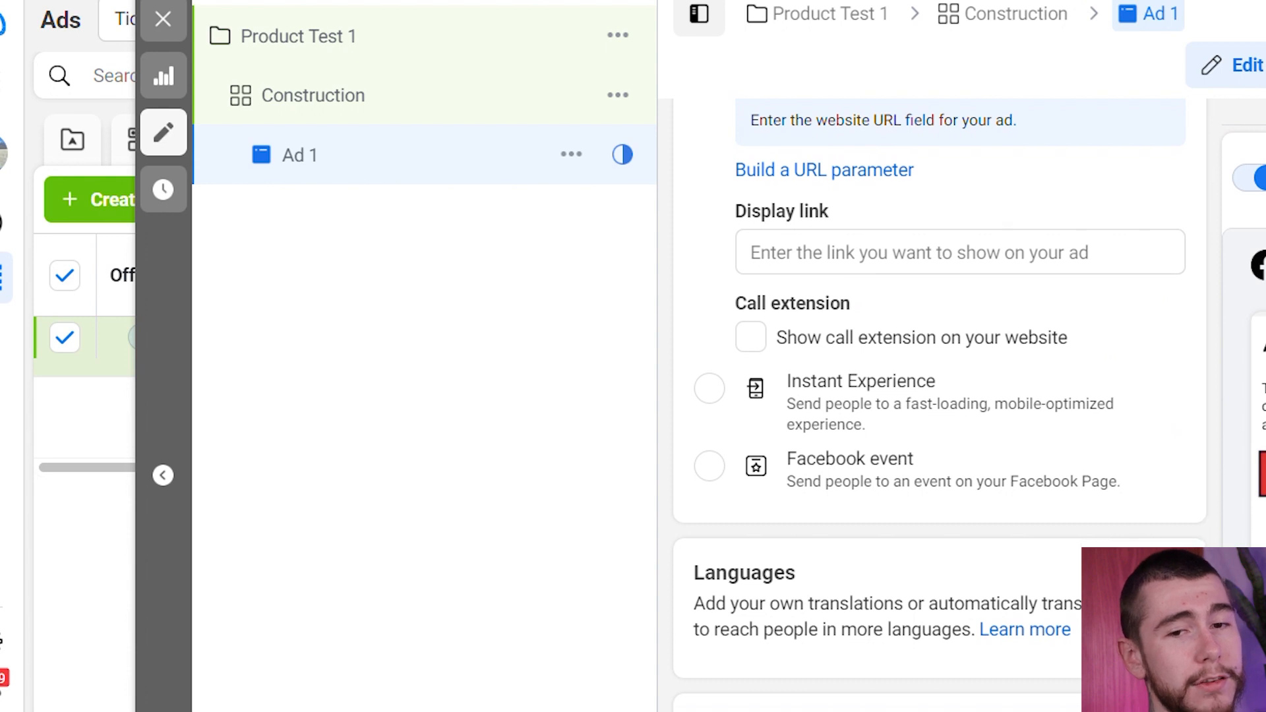
scroll(956, 482, down, 2)
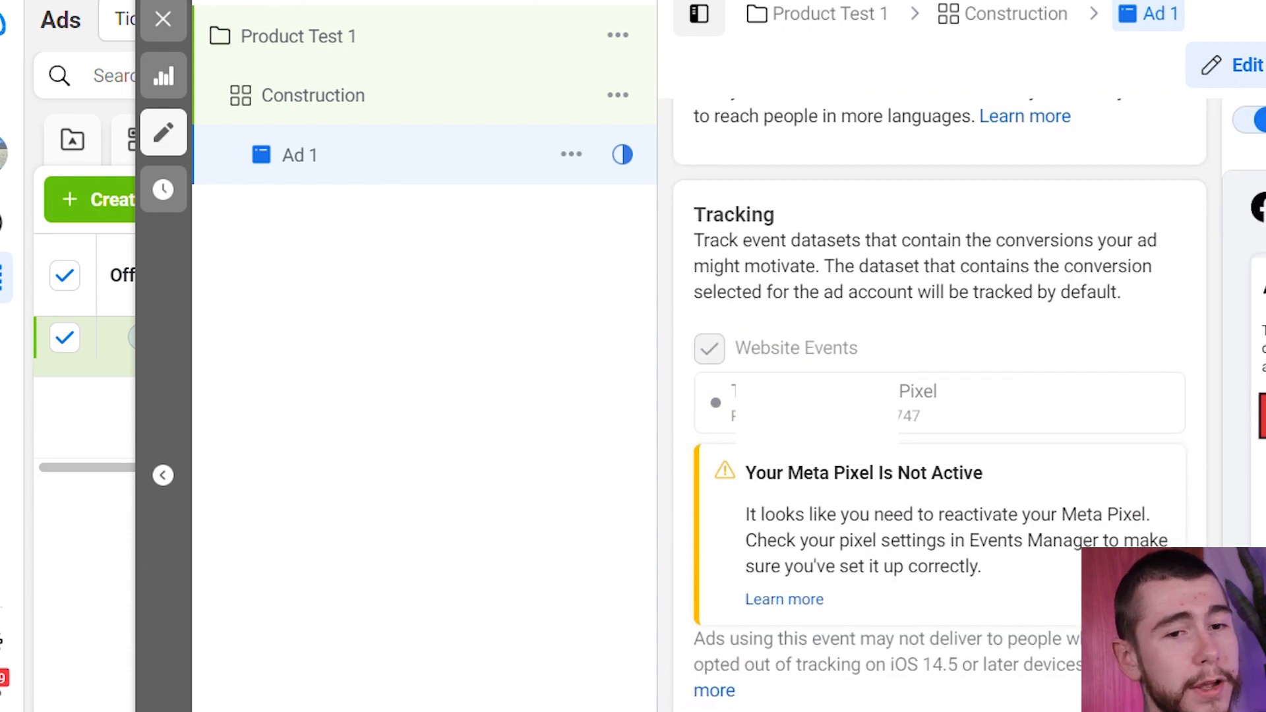
scroll(879, 432, down, 3)
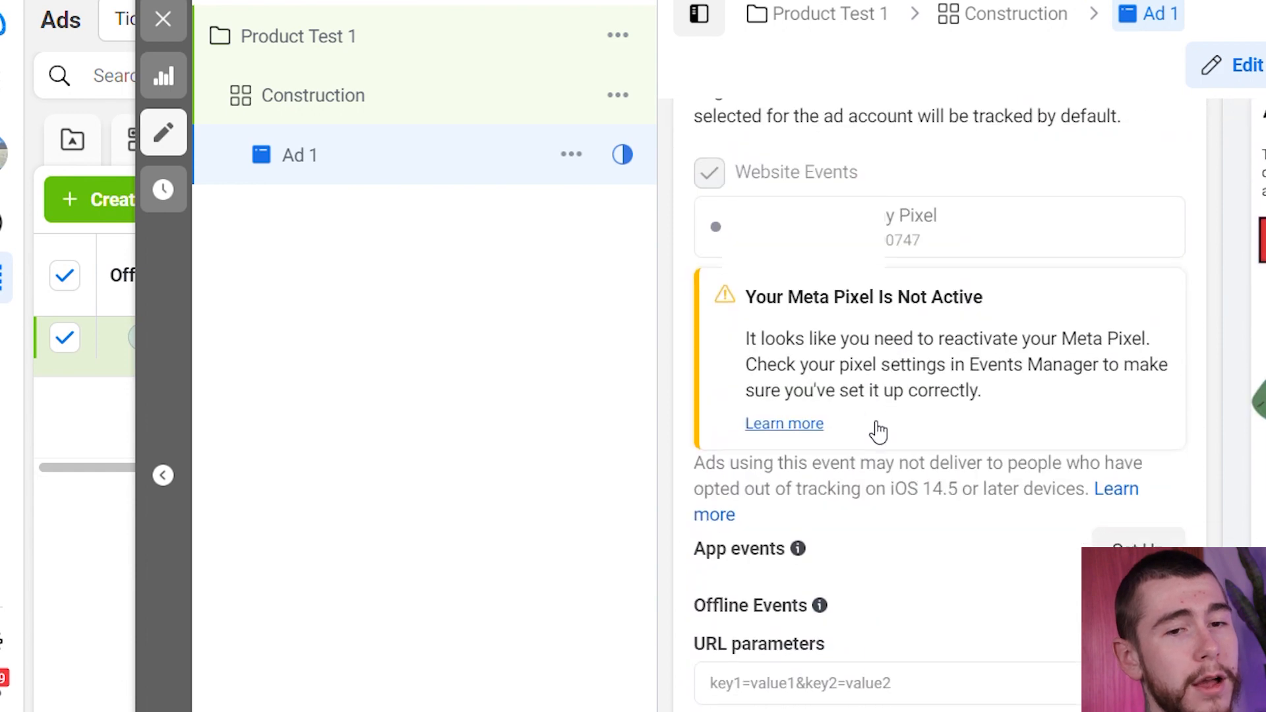
Duplicate Ad 1 once within the original campaign
scroll(884, 435, up, 15)
scroll(903, 491, up, 15)
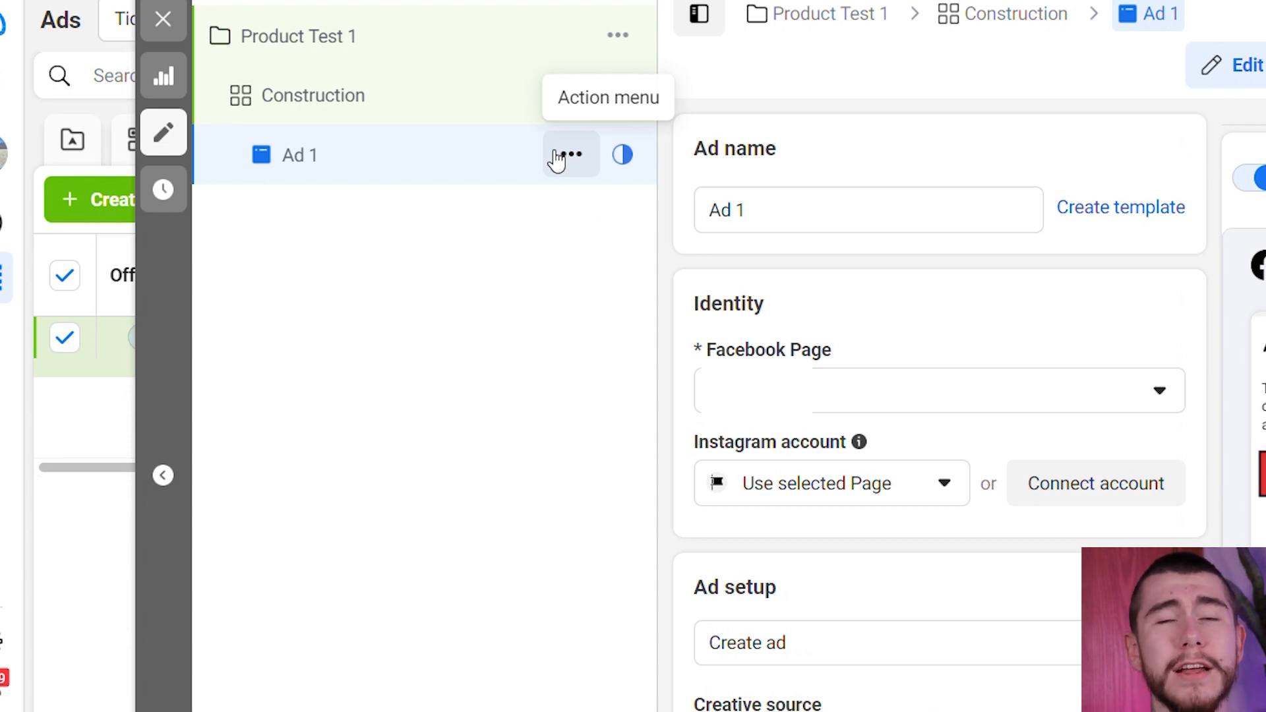
click(557, 158)
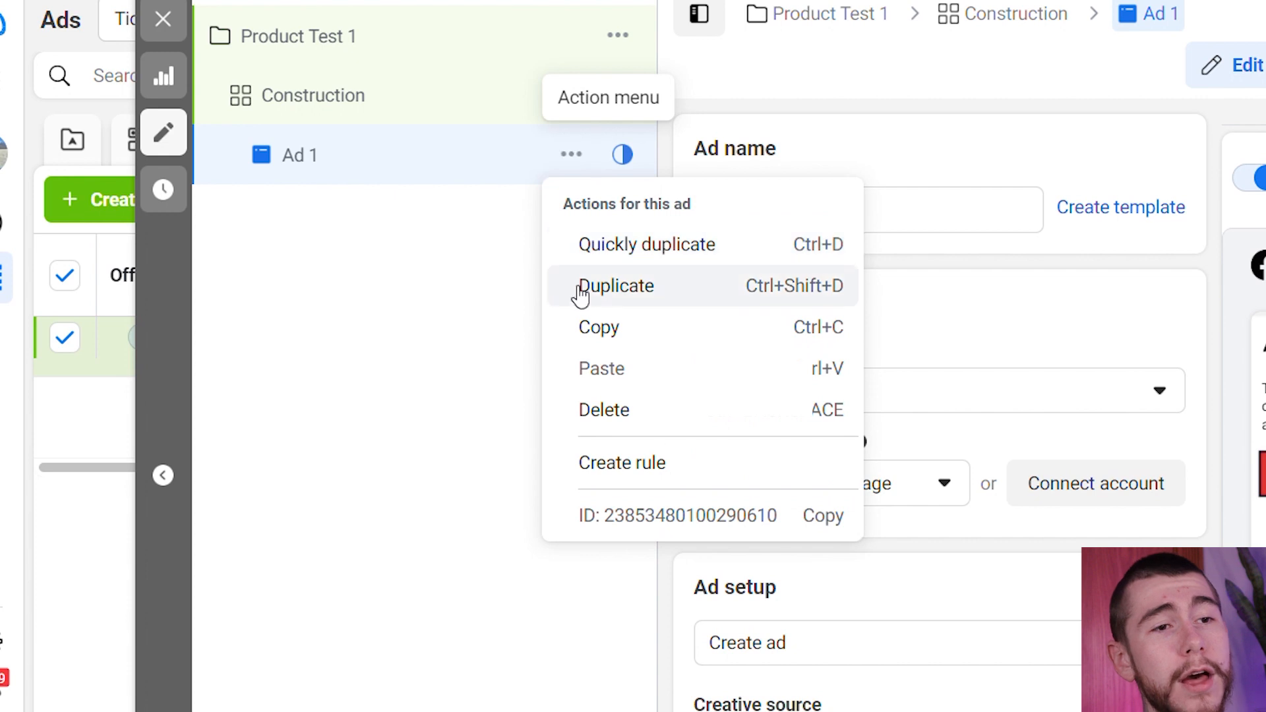
click(592, 293)
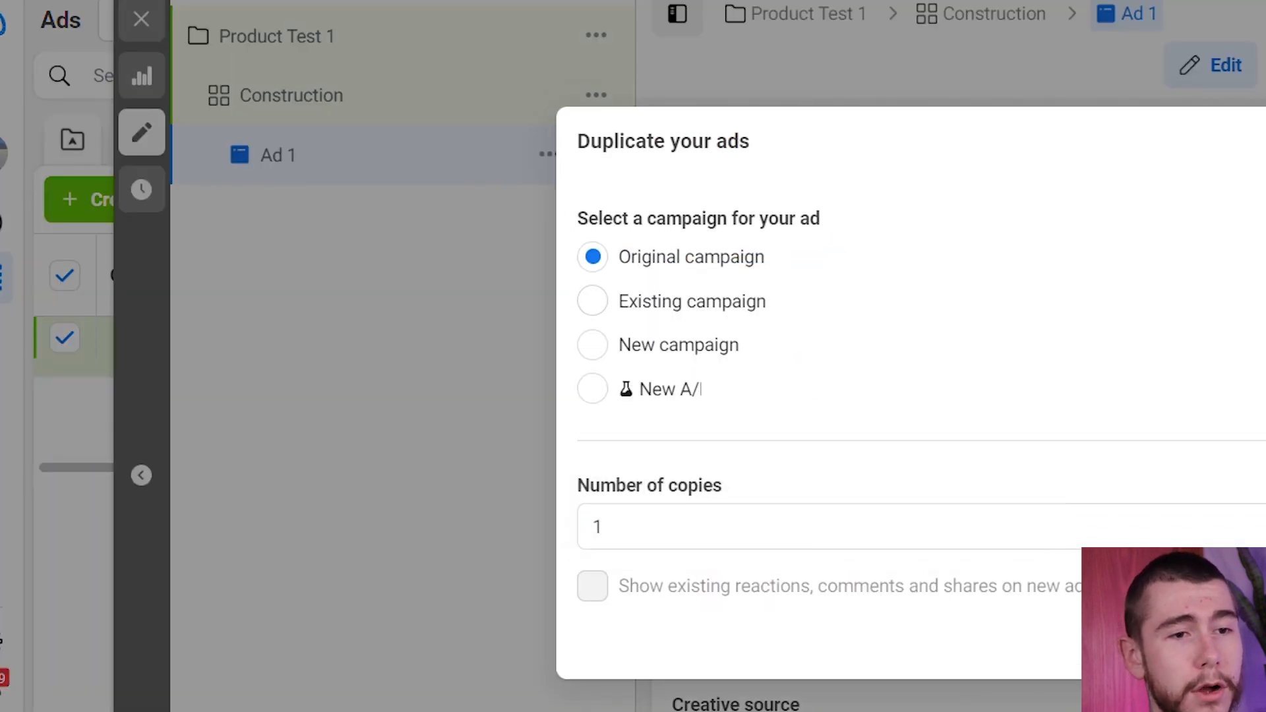
click(1048, 648)
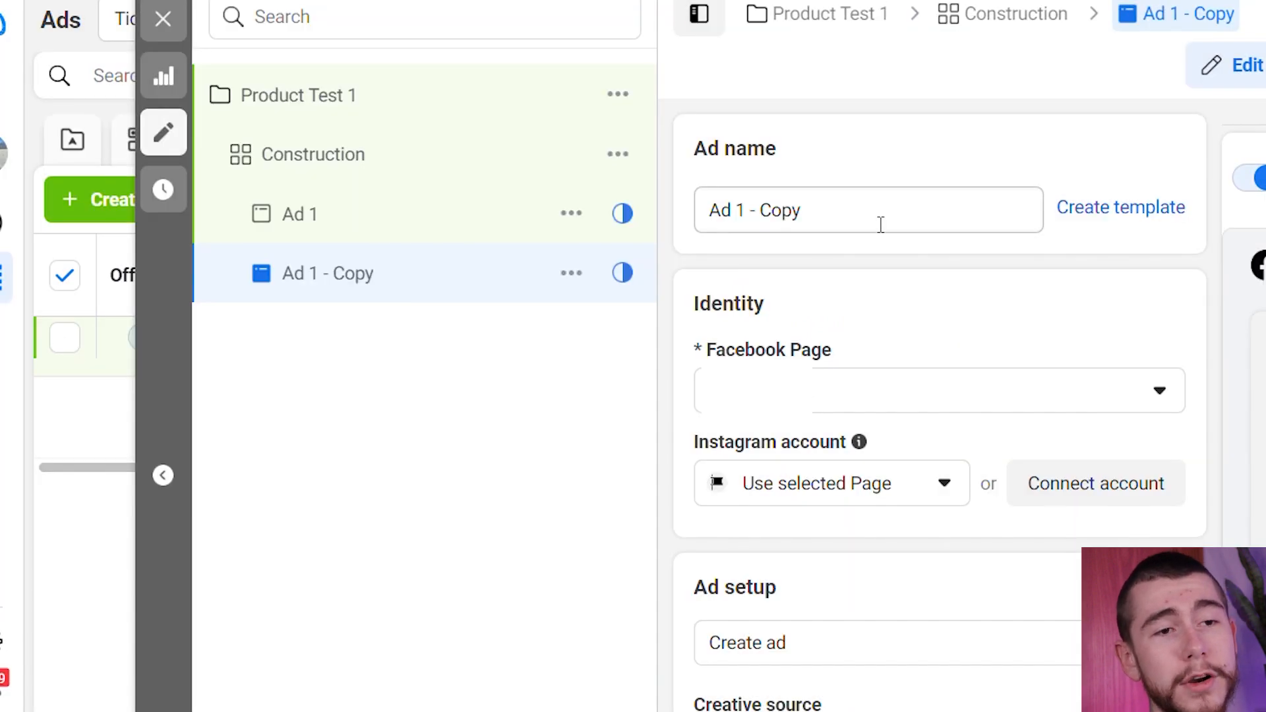
Rename the copied ad as "Ad 2"
drag(814, 212, 742, 211)
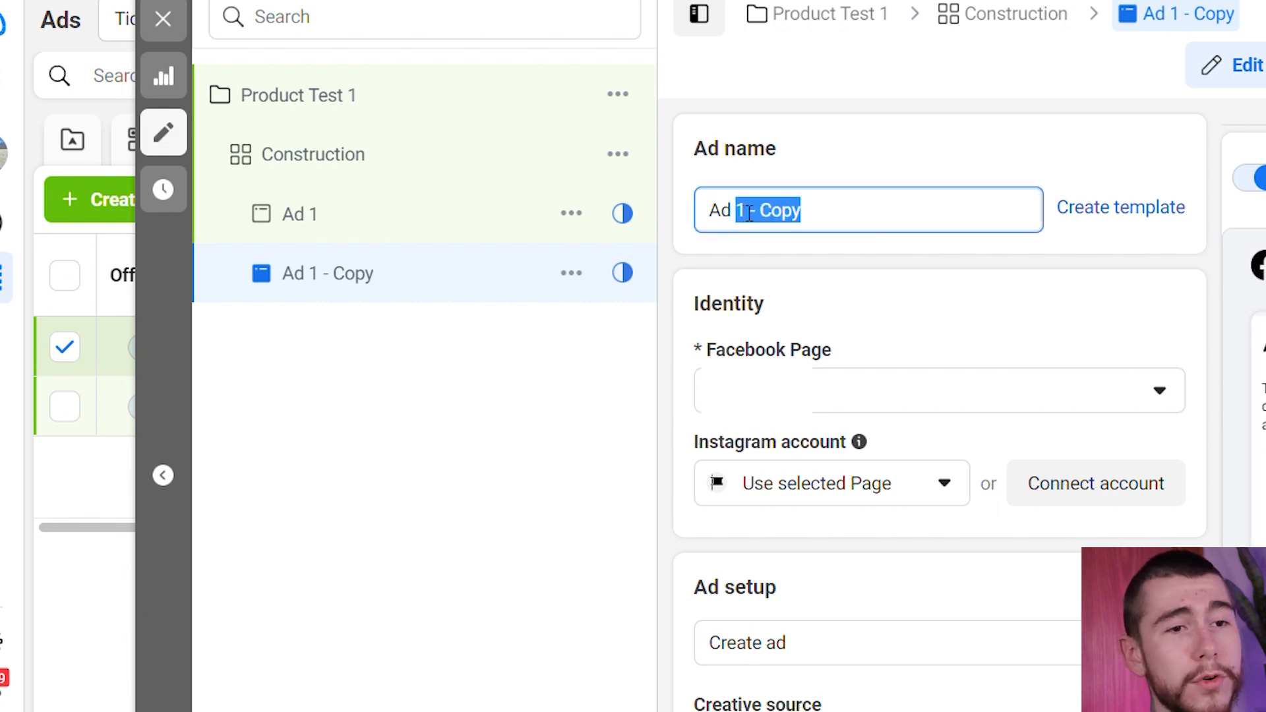
text(2)
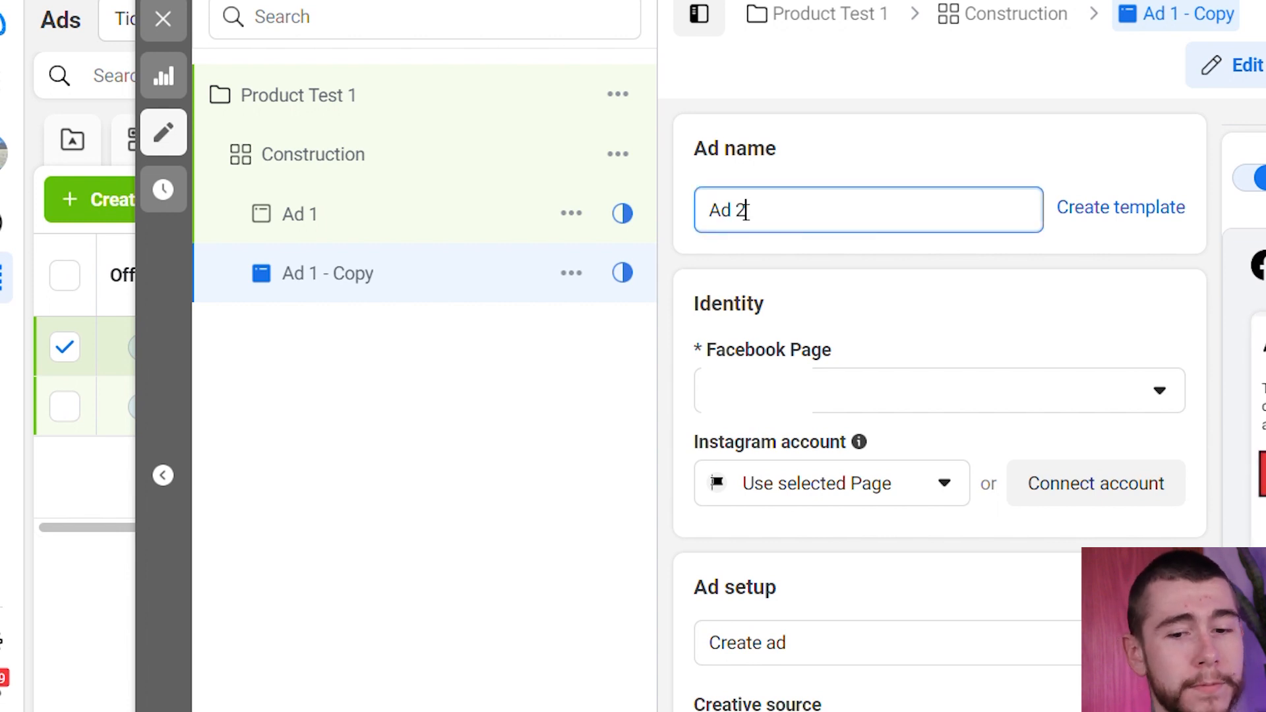
click(869, 271)
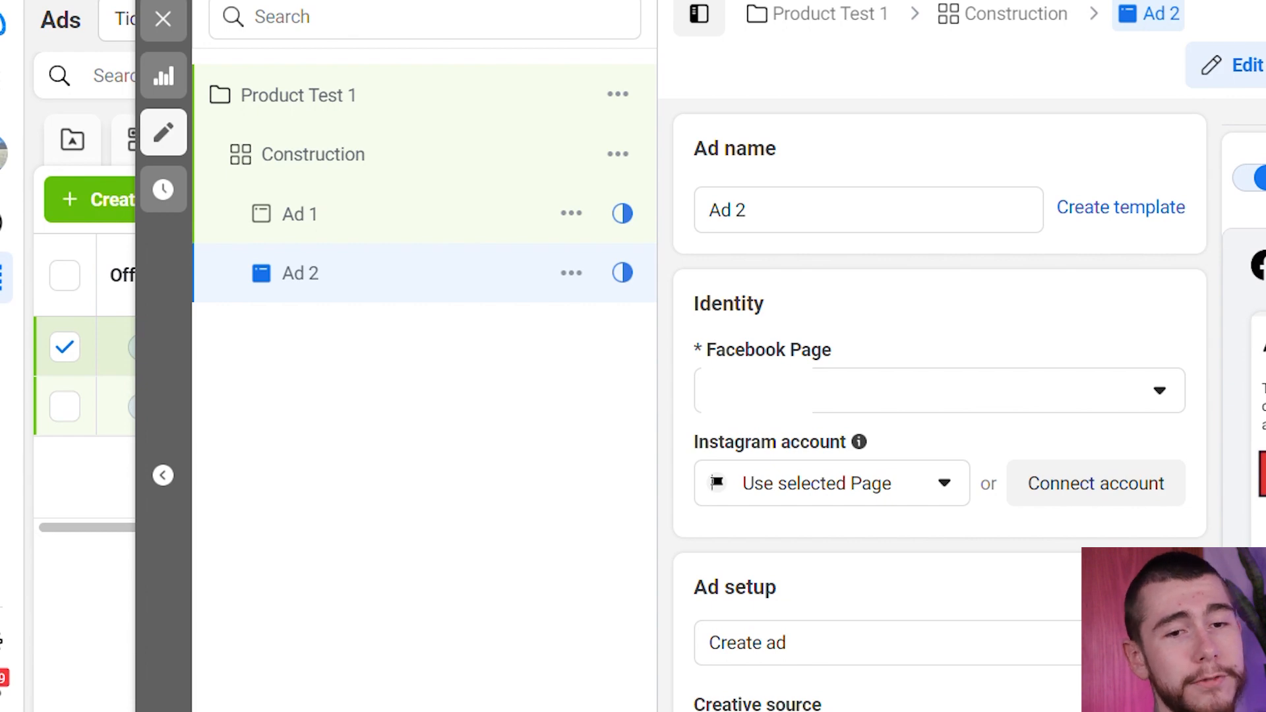
Examine the primary text, headline and description that Ad 2 took over from Ad 1
scroll(940, 406, down, 15)
scroll(940, 406, down, 15)
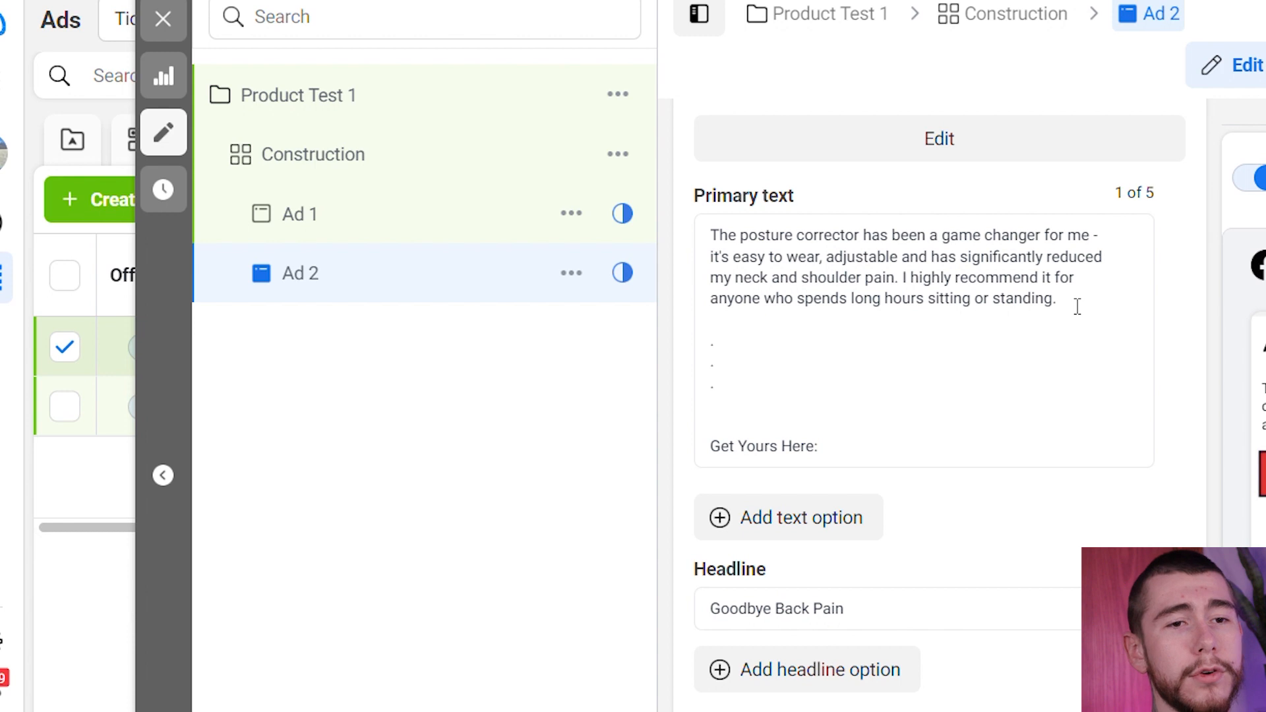
click(1077, 306)
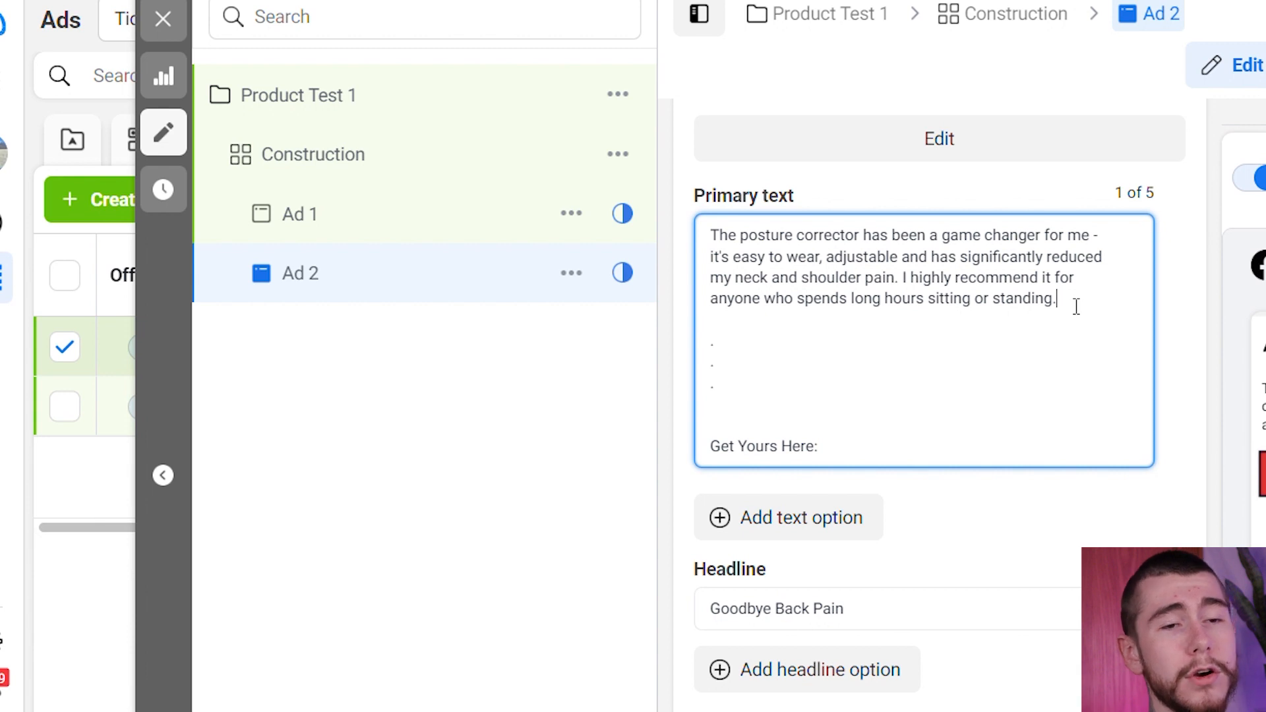
scroll(1143, 224, down, 2)
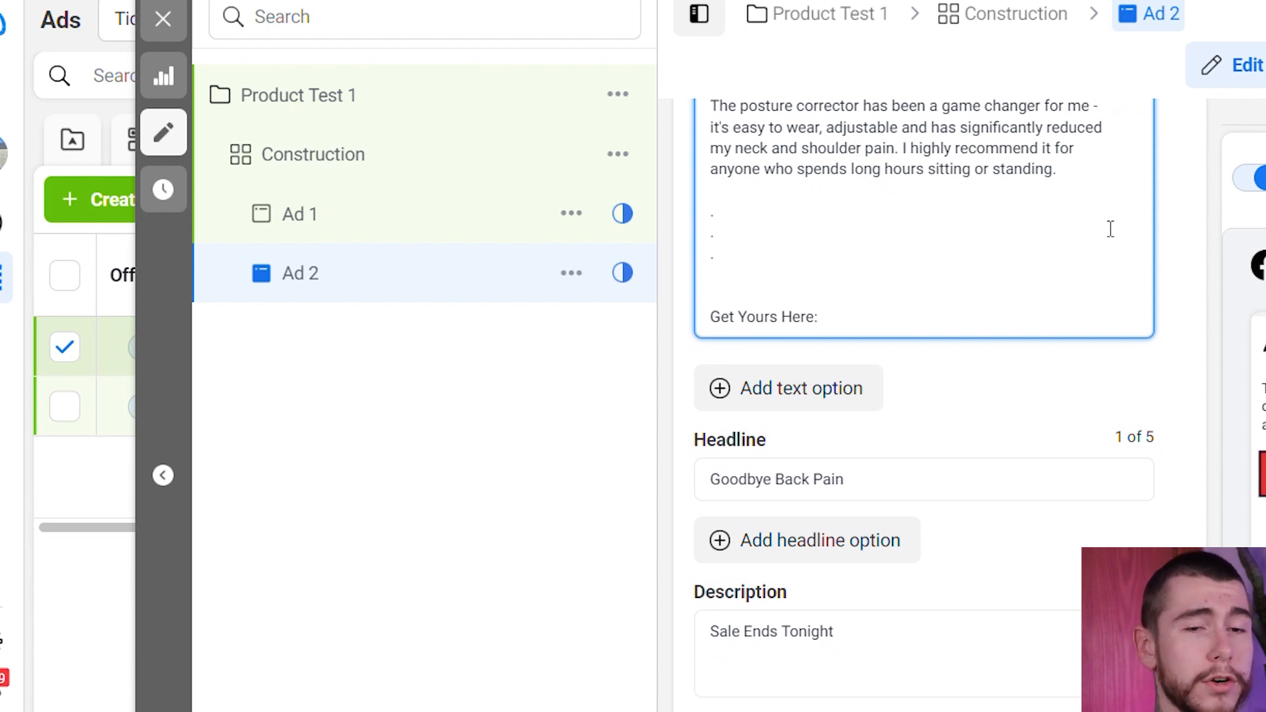
scroll(1110, 229, up, 4)
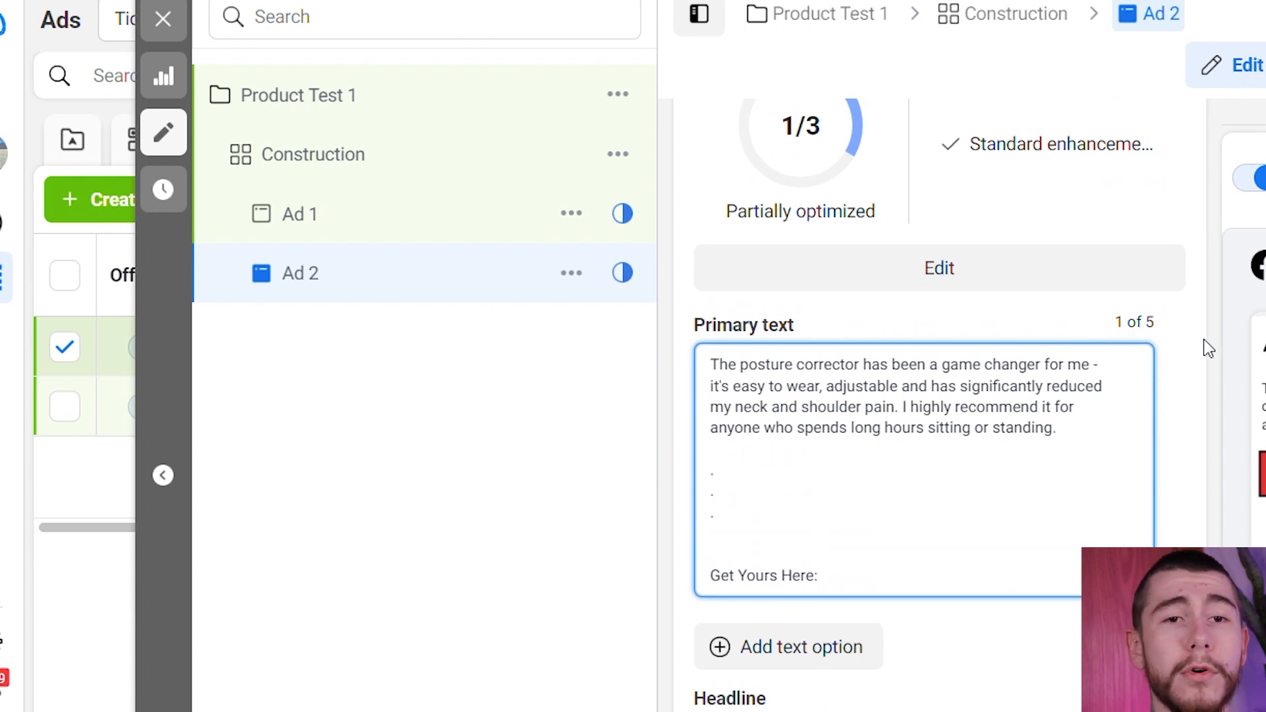
click(1195, 354)
drag(895, 407, 806, 386)
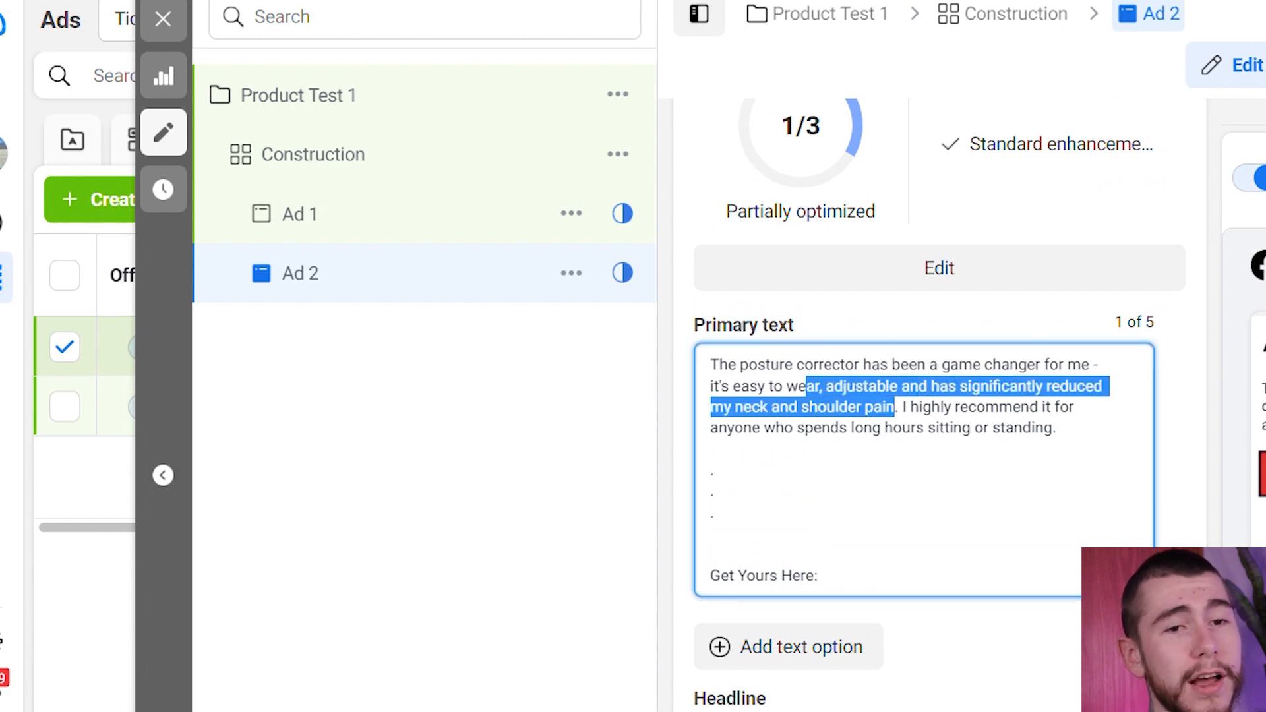
click(1193, 470)
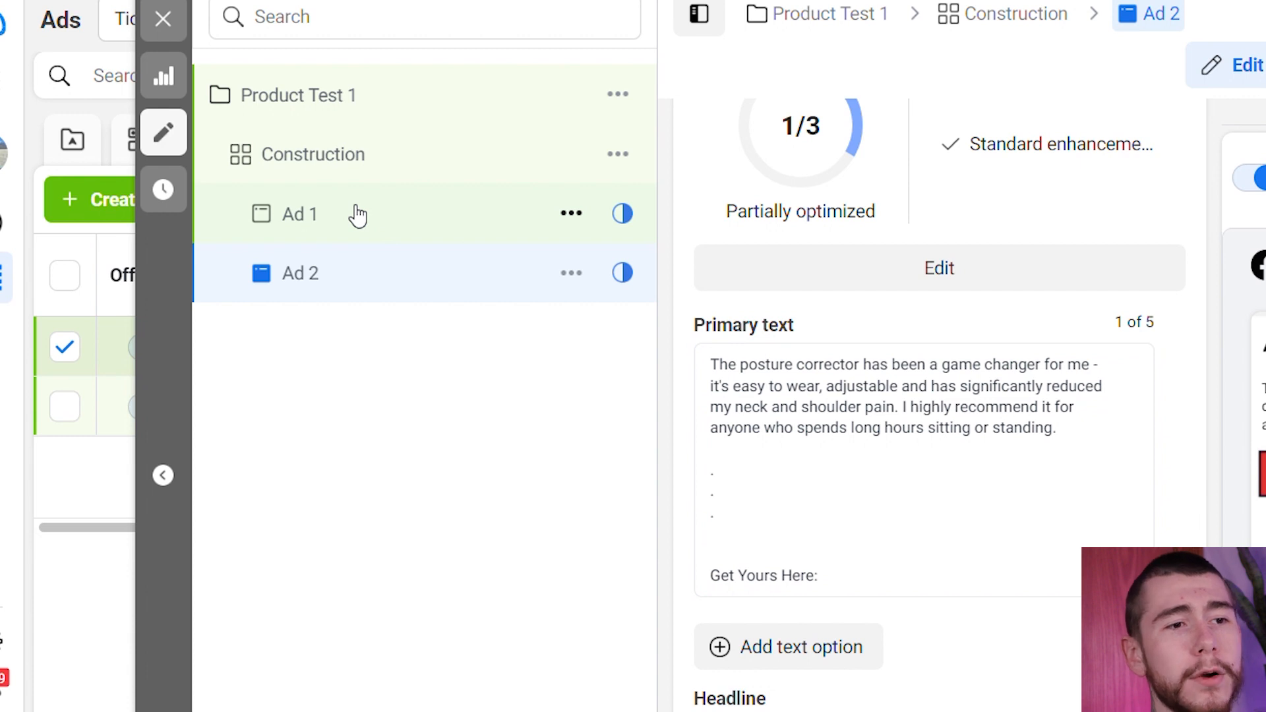
Duplicate the Construction ad set into the original campaign with 4 copies
click(326, 174)
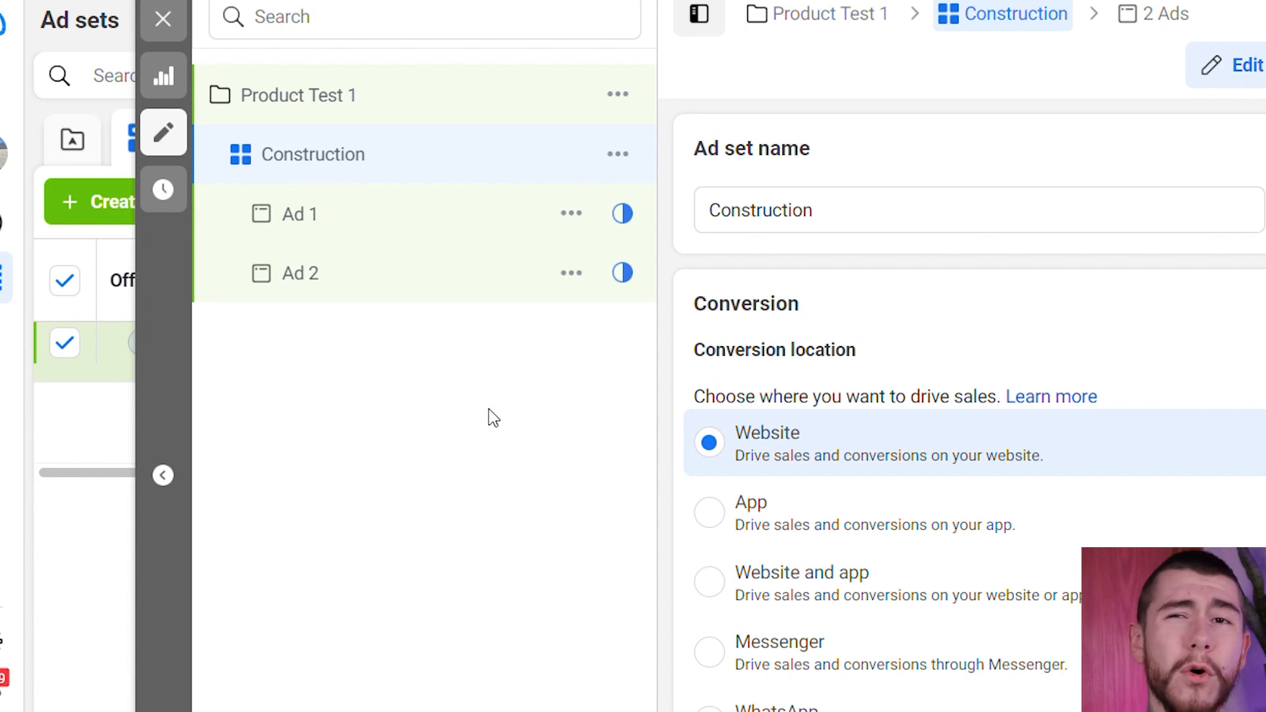
click(620, 151)
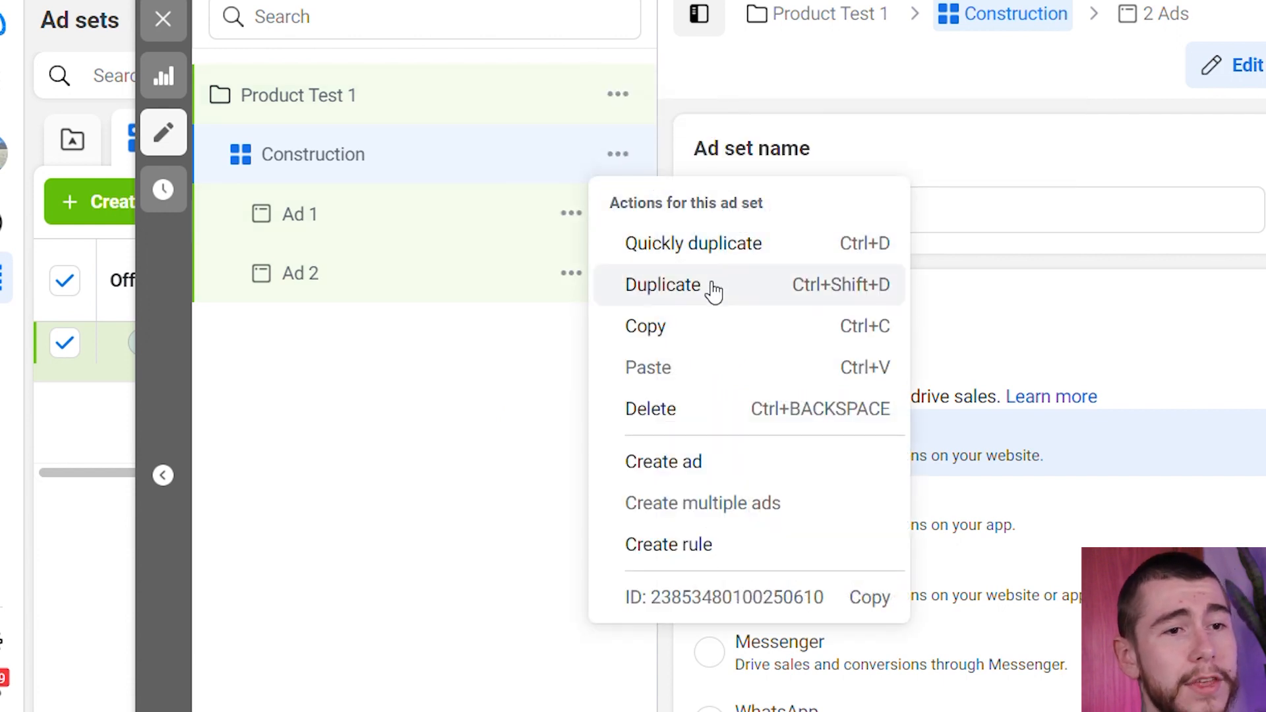
click(718, 289)
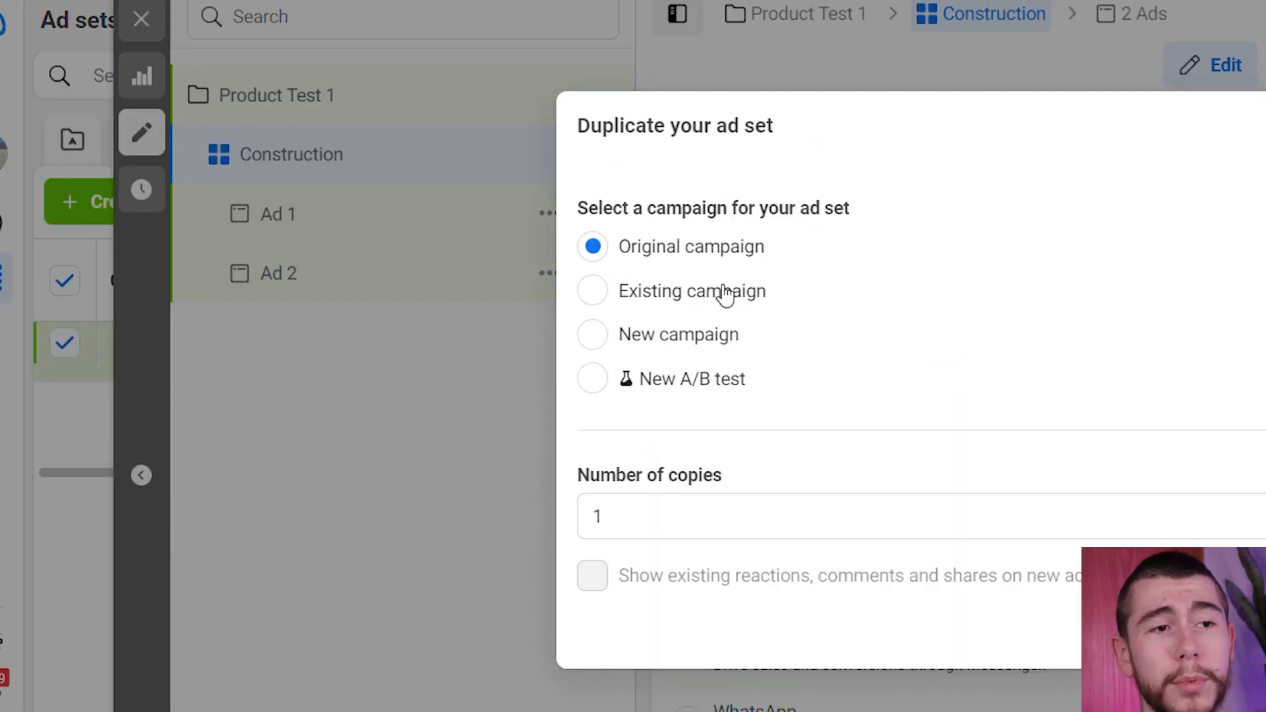
click(1263, 526)
click(1263, 526)
click(1262, 526)
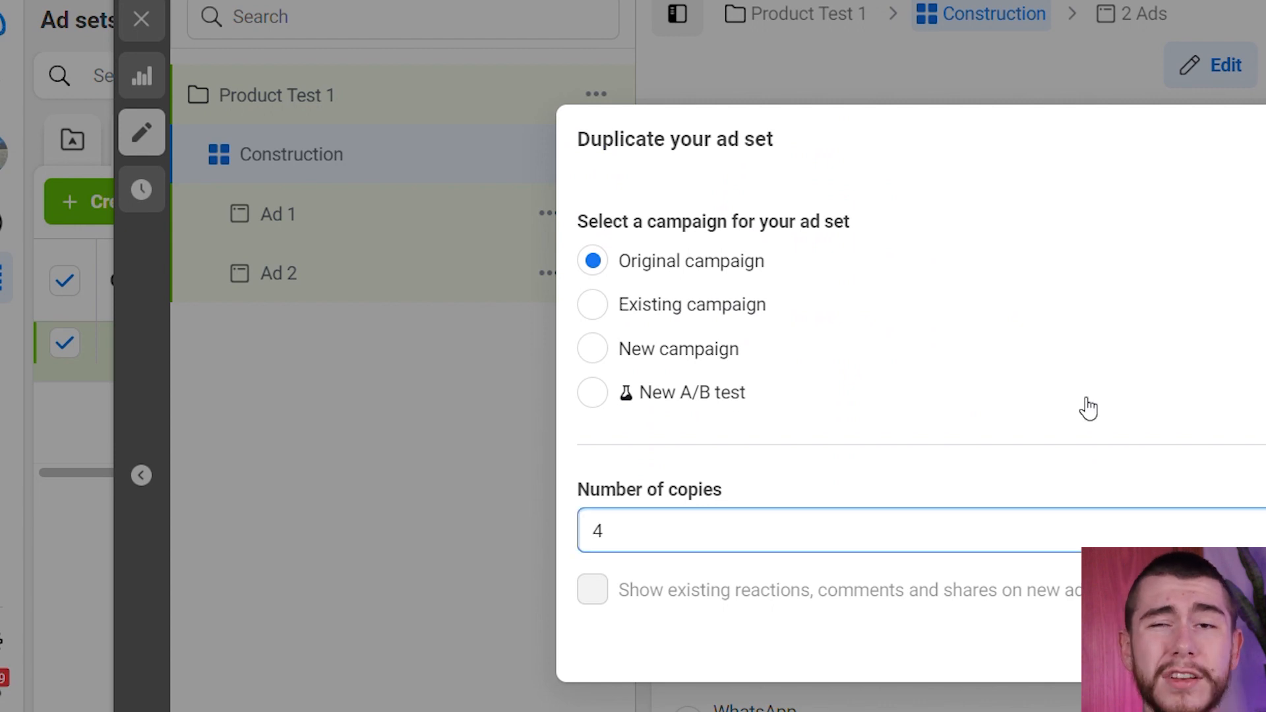
click(1260, 649)
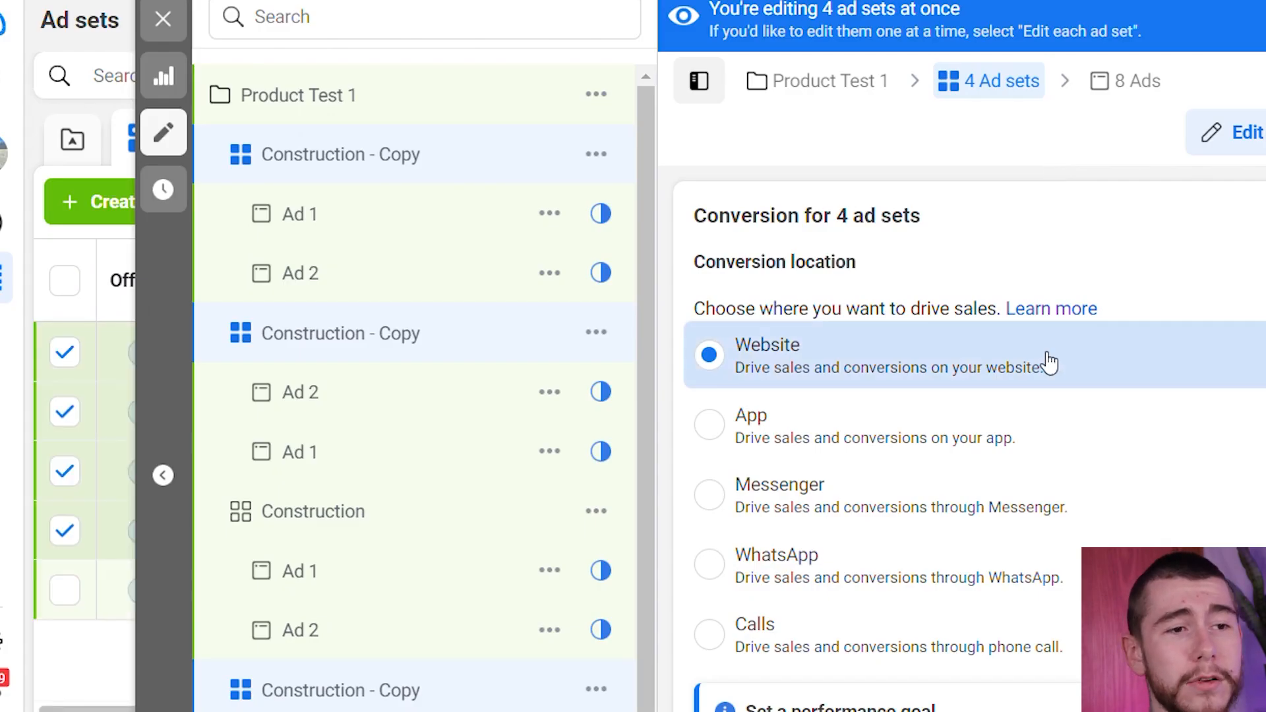
Open the first Construction copy and examine its schedule, detailed targeting and the suggested interests
scroll(857, 424, down, 2)
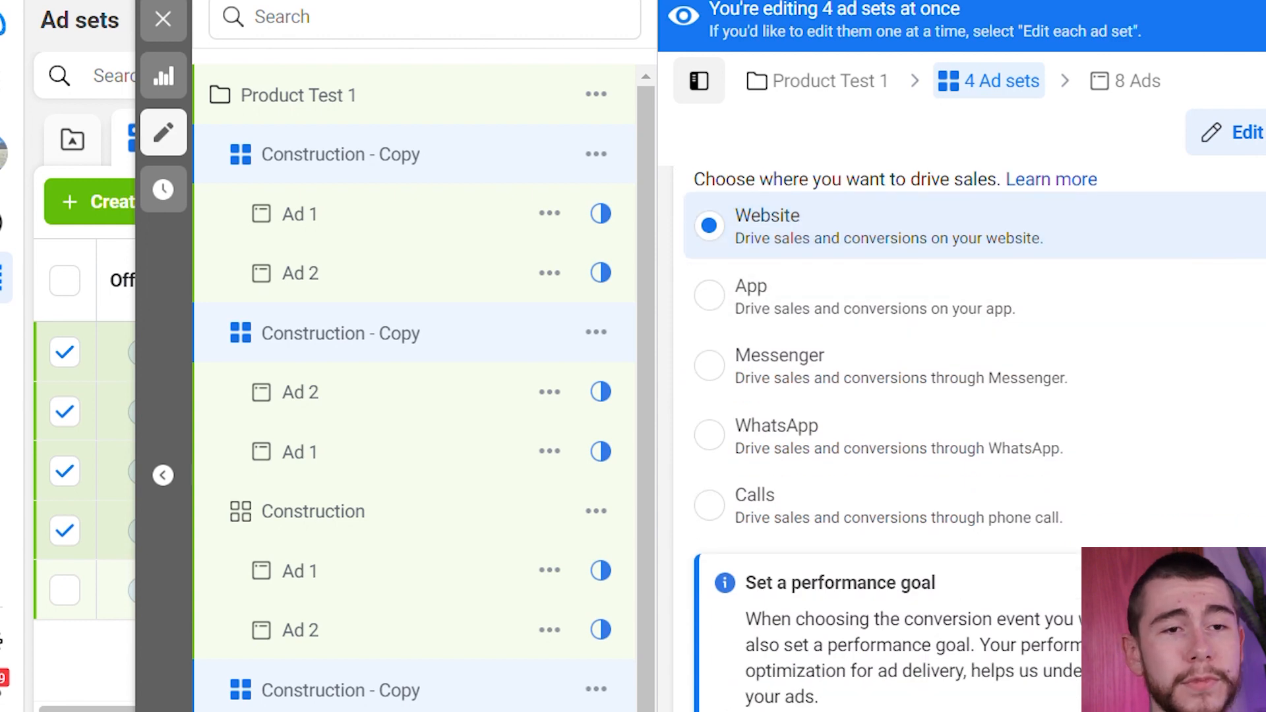
scroll(970, 436, down, 2)
scroll(970, 435, down, 10)
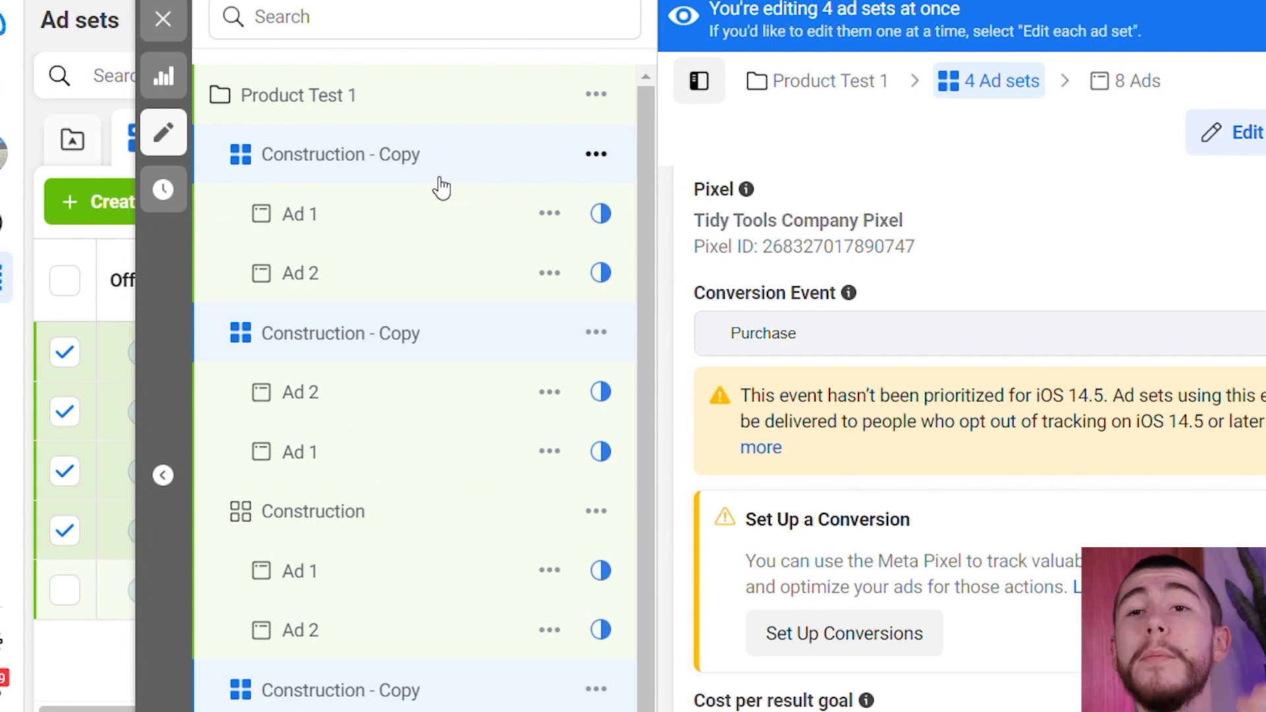
click(418, 173)
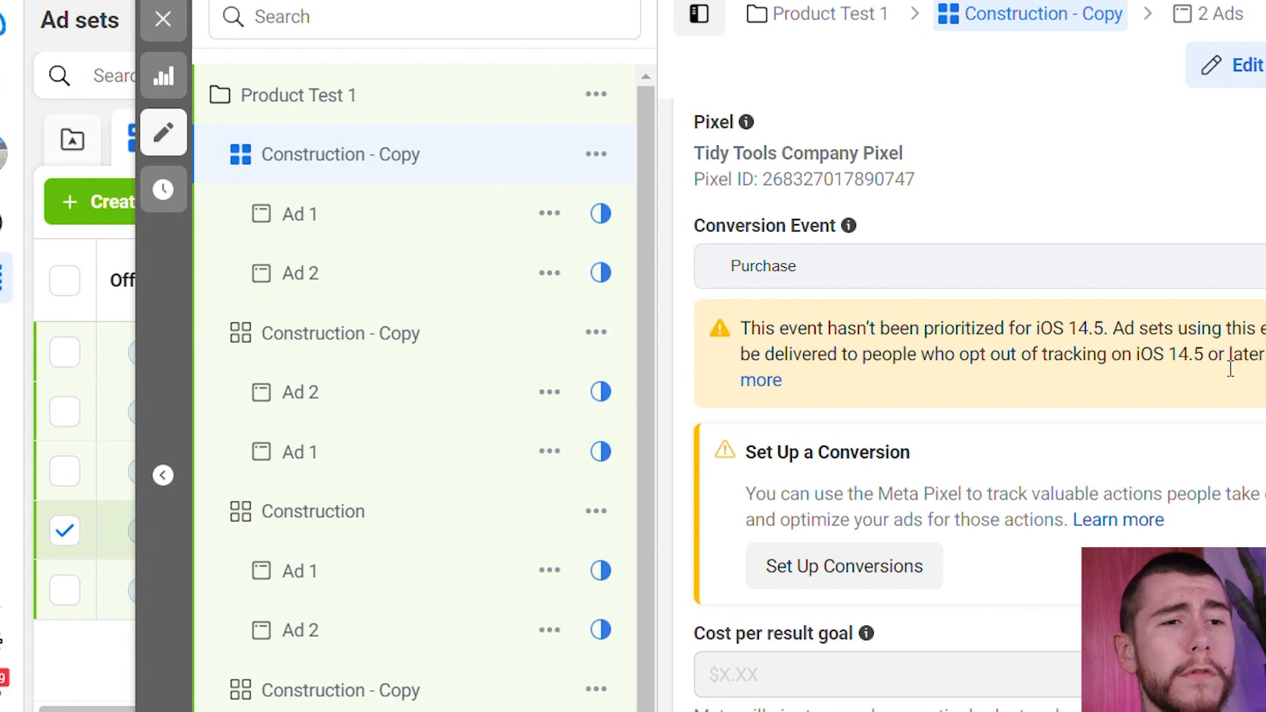
scroll(1231, 368, down, 15)
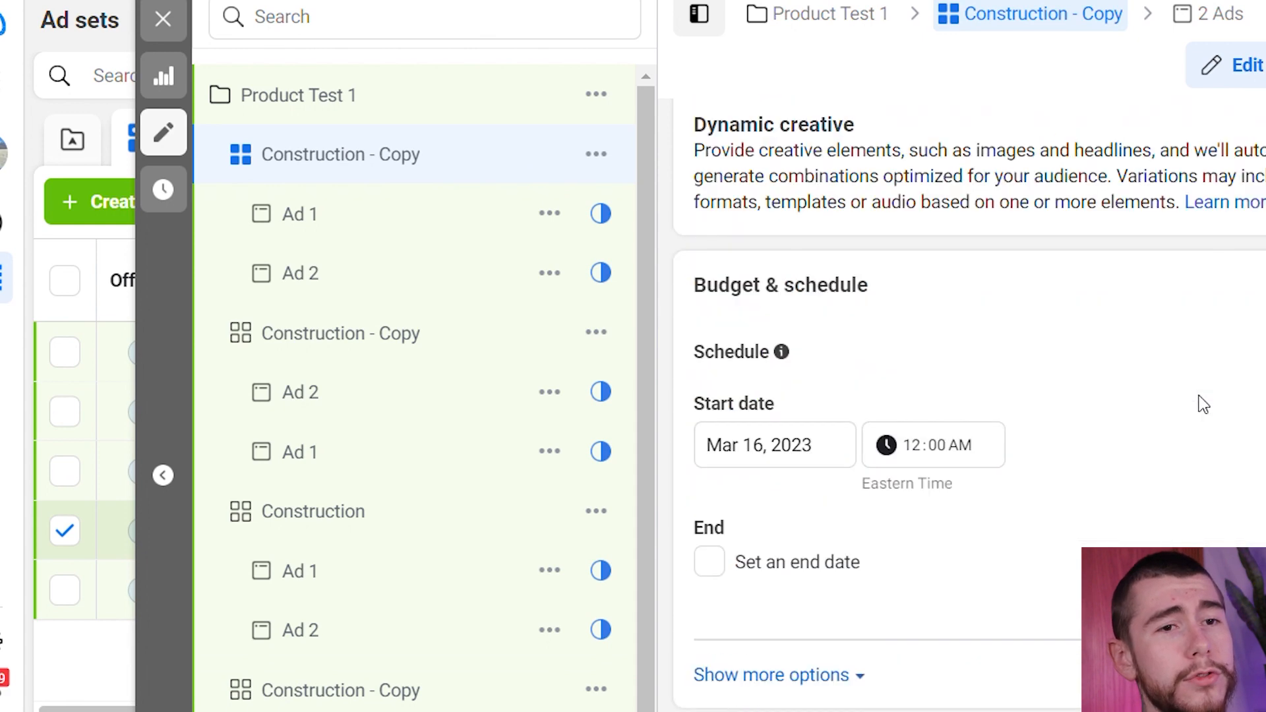
scroll(1161, 416, down, 12)
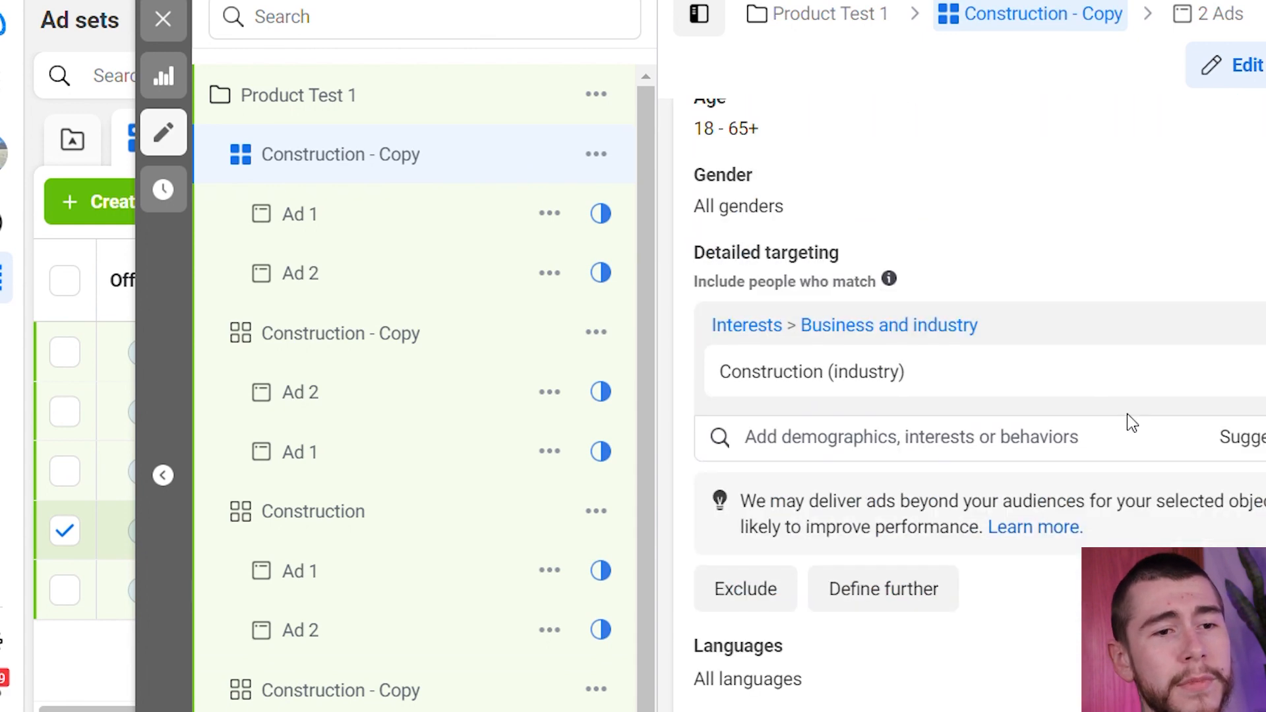
click(1166, 455)
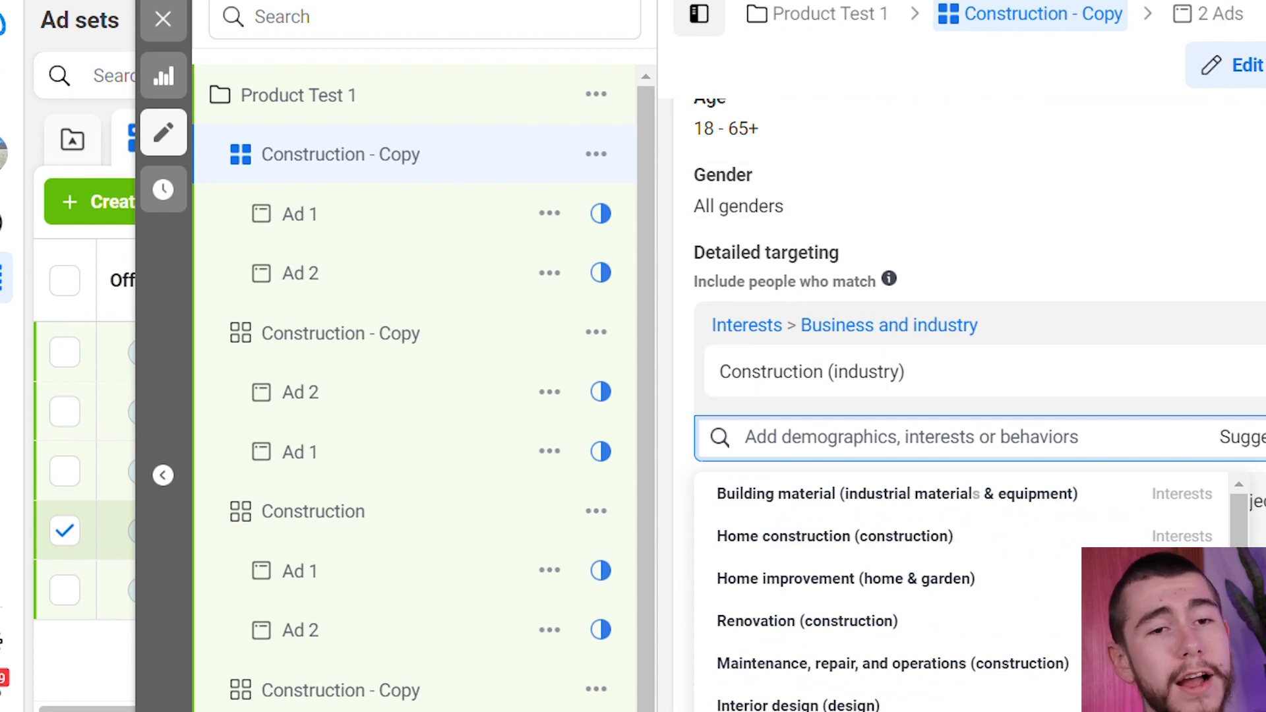
key(Escape)
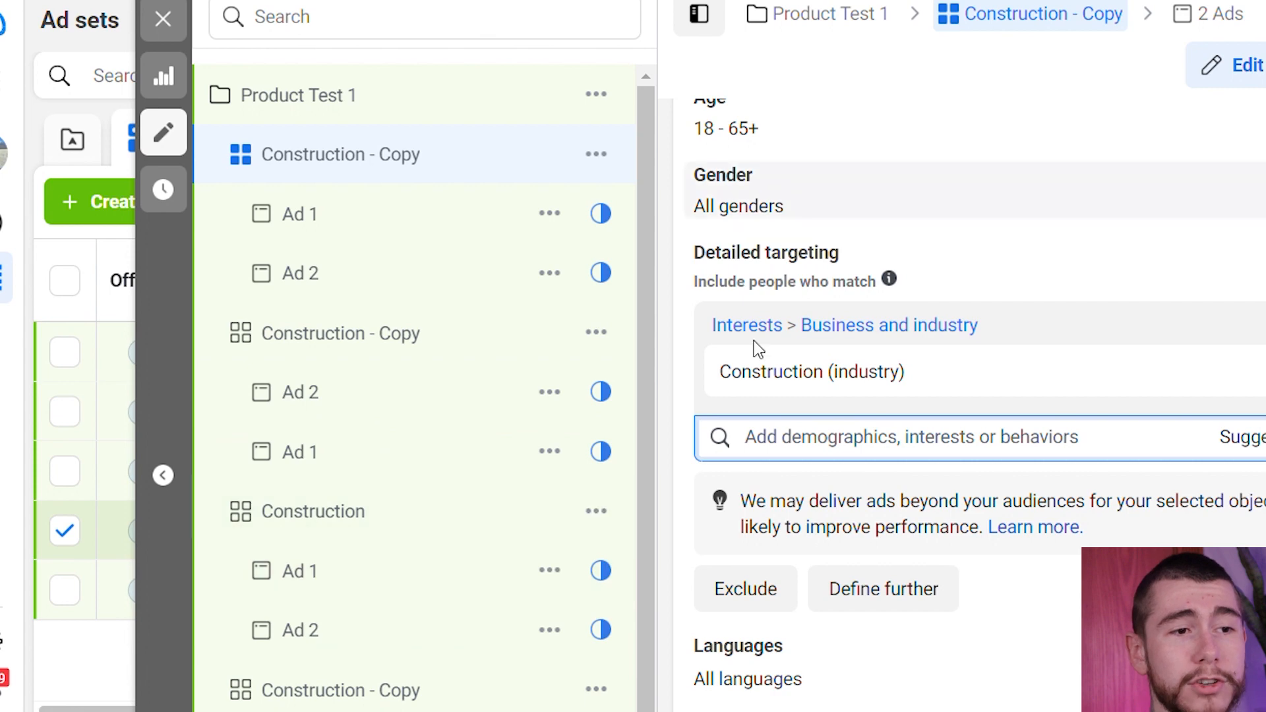
Rename the first copied Construction ad set as "Blue Collar"
scroll(1098, 209, up, 15)
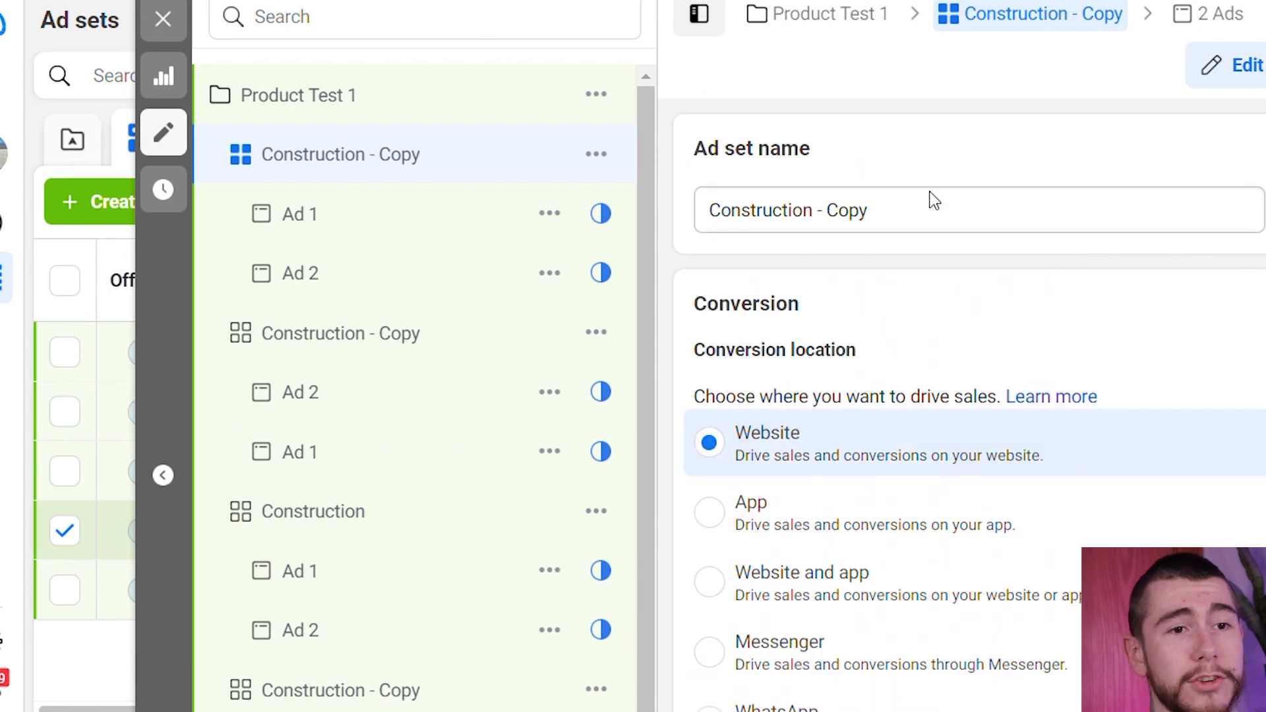
drag(916, 219, 668, 199)
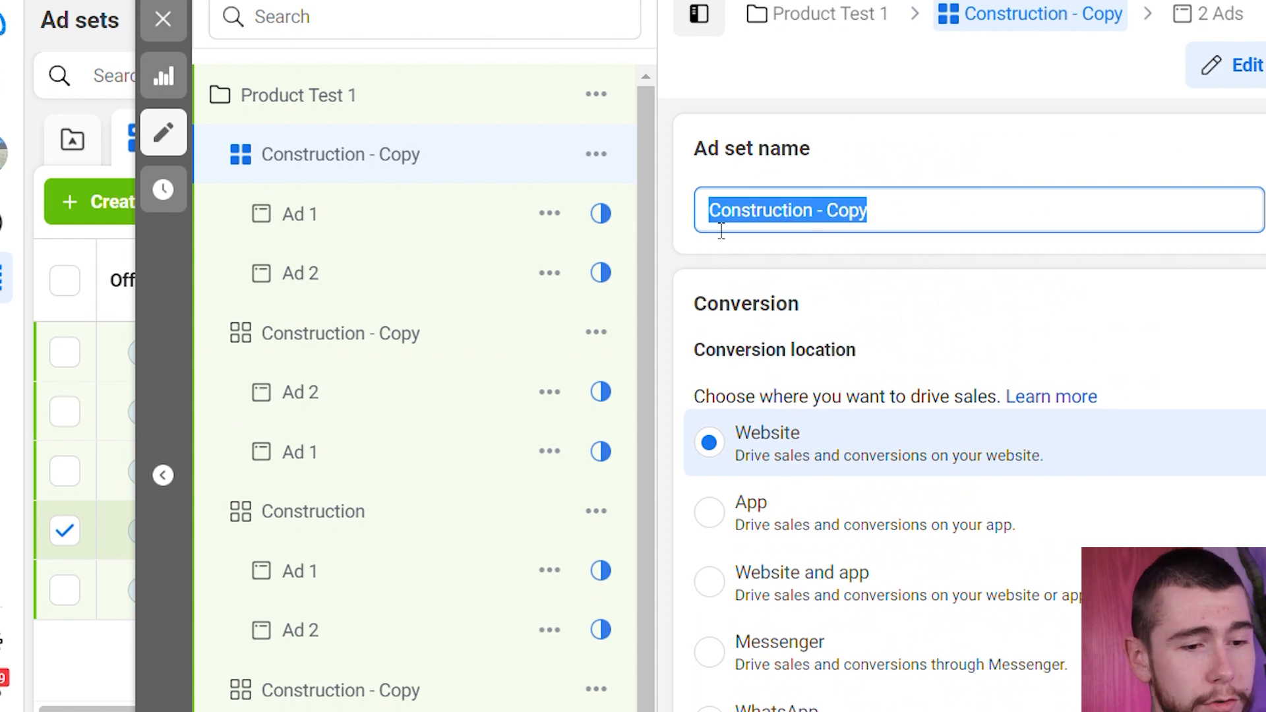
text(Blue Collar)
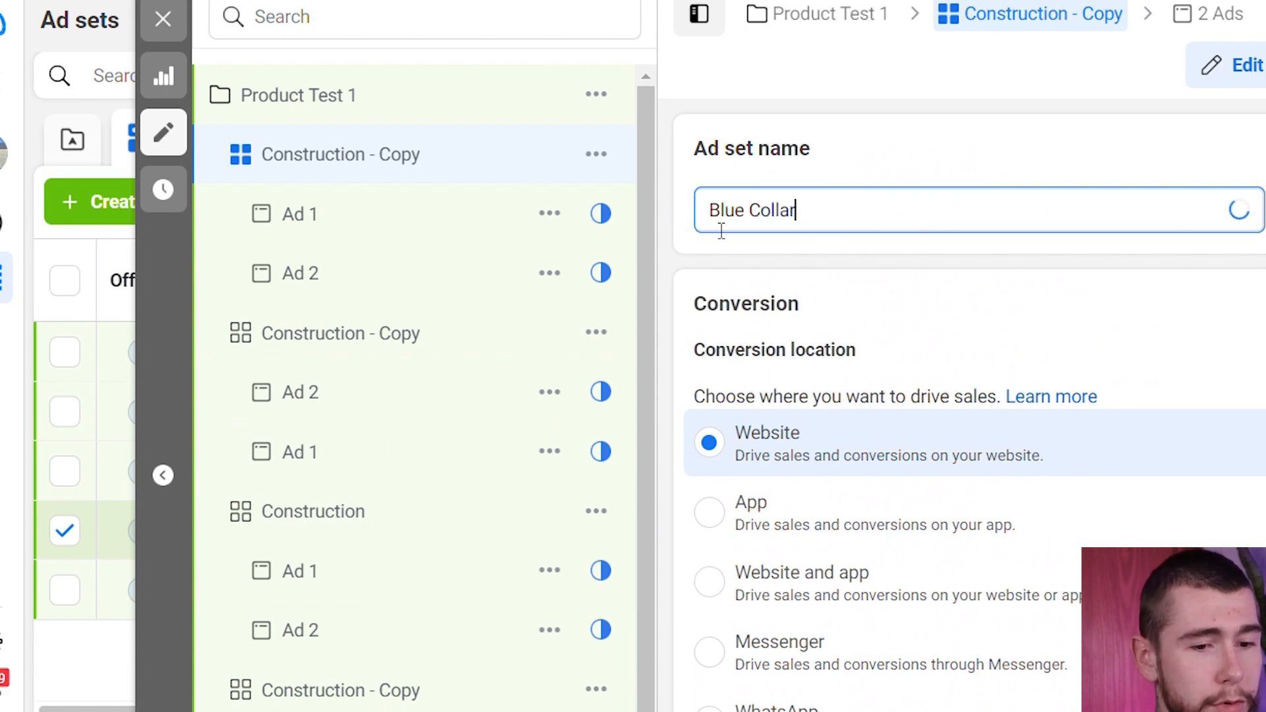
click(785, 244)
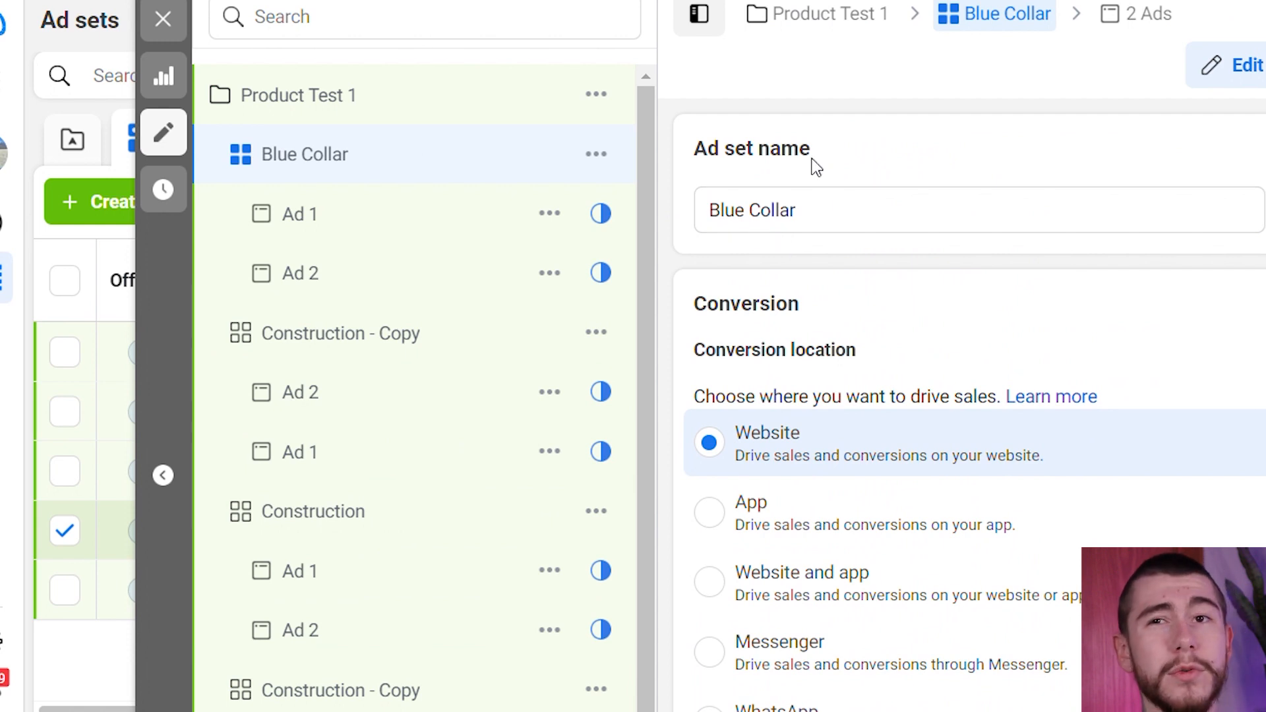
Open the campaign-level settings of Product Test 1
click(847, 17)
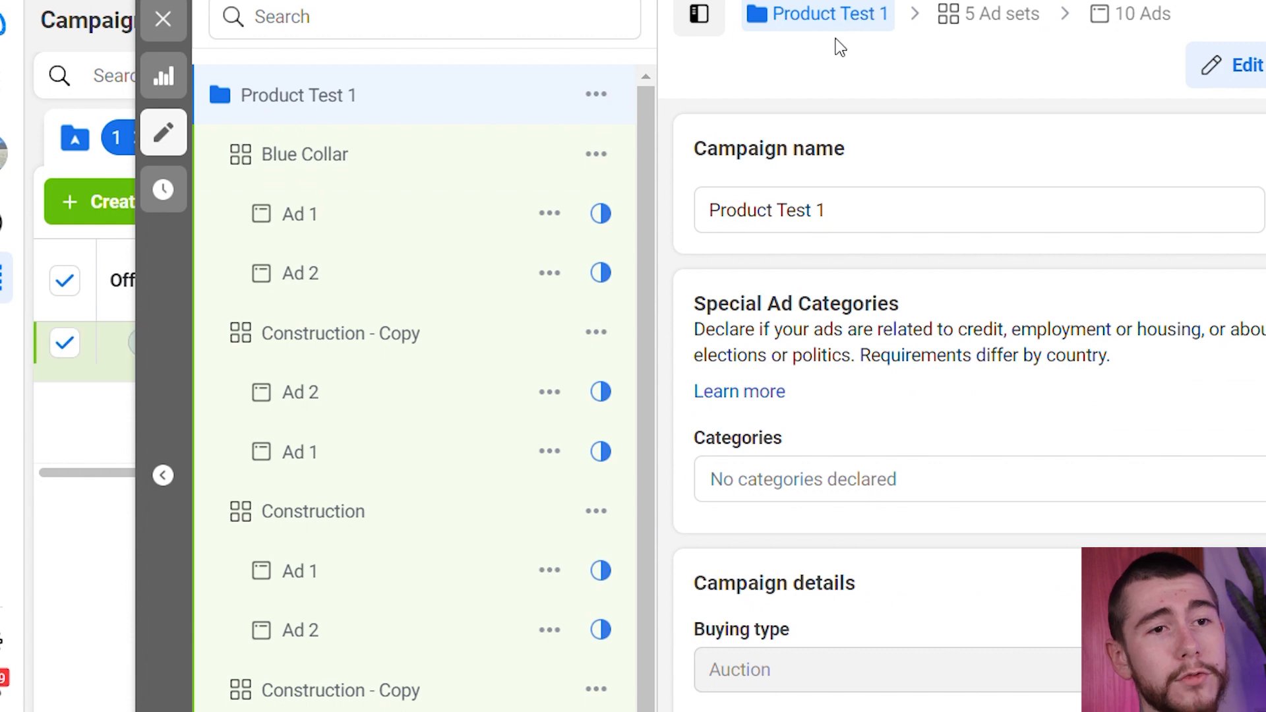